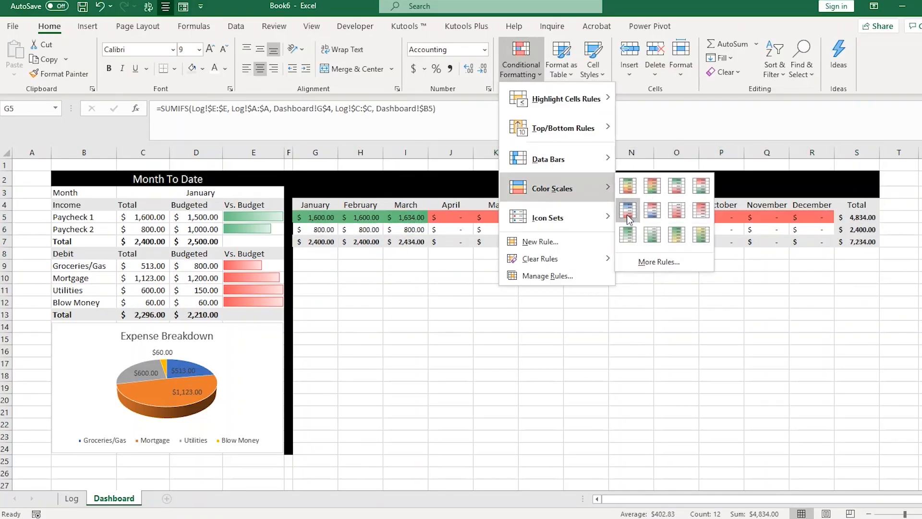
click(627, 215)
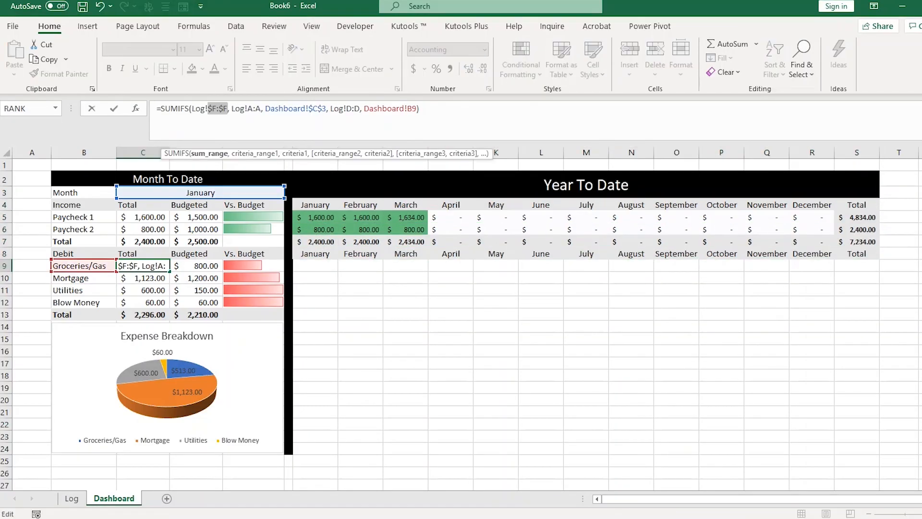
key(ctrl+Return)
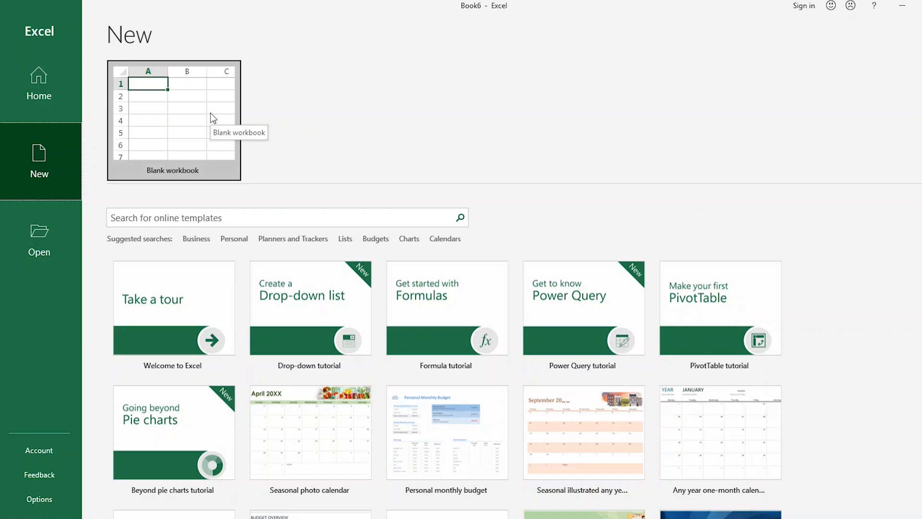
click(211, 114)
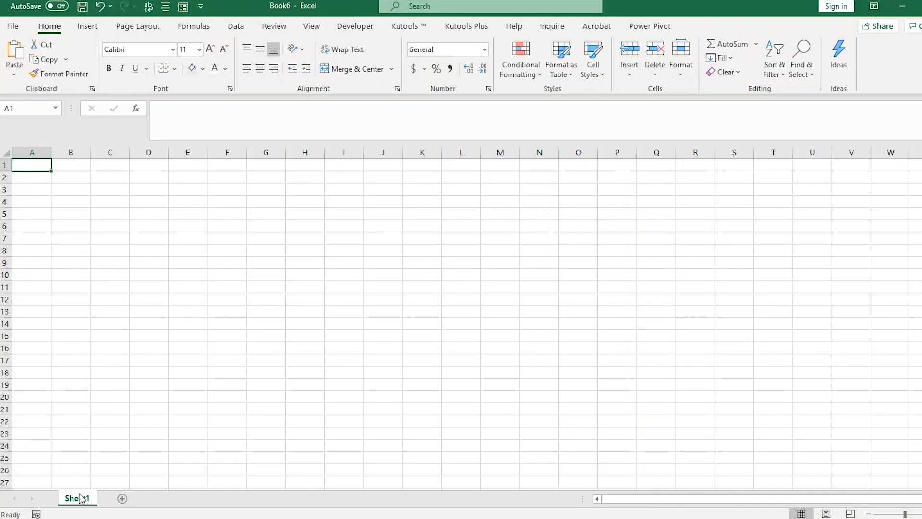
- Rename the worksheet Sheet1 as Log
right_click(81, 498)
click(113, 363)
text(Log)
key(Return)
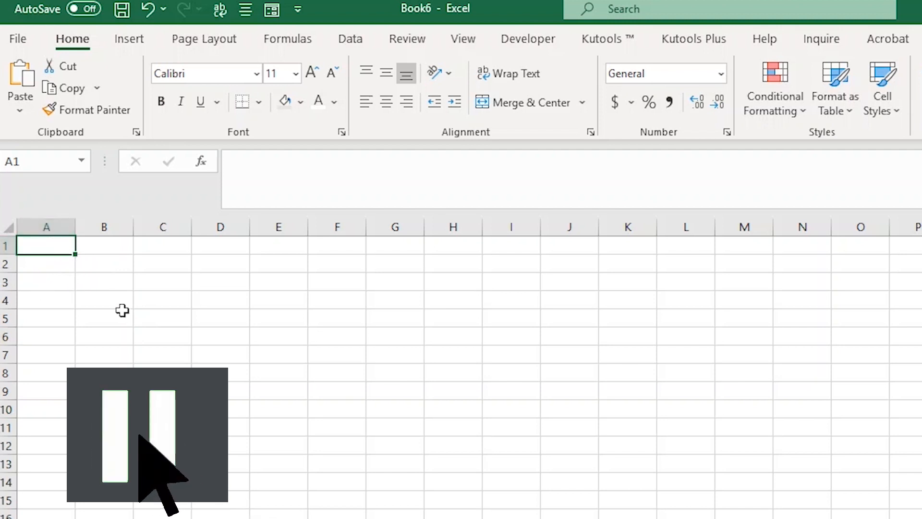
- Enter the headers Month, Date, Description, Category, Income, Debit and Balance across cells A1 to G1
text(Month)
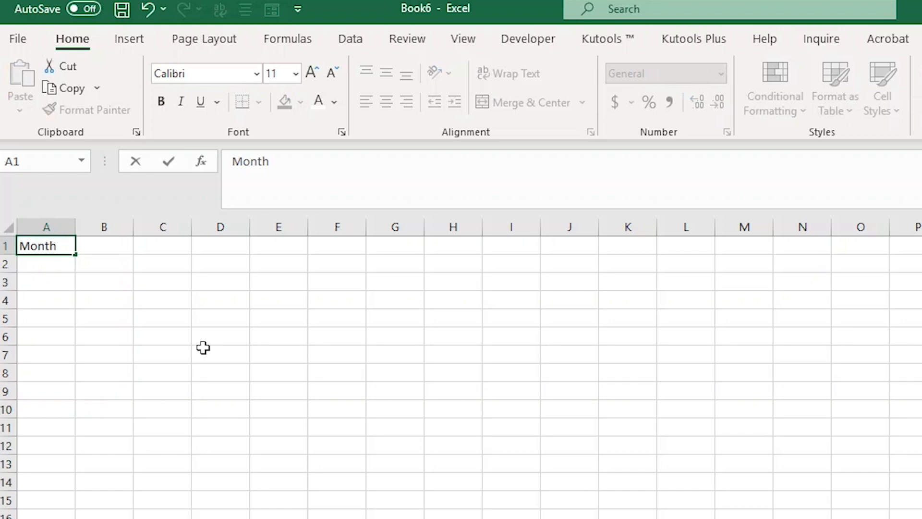
key(Tab)
text(Date)
key(Tab)
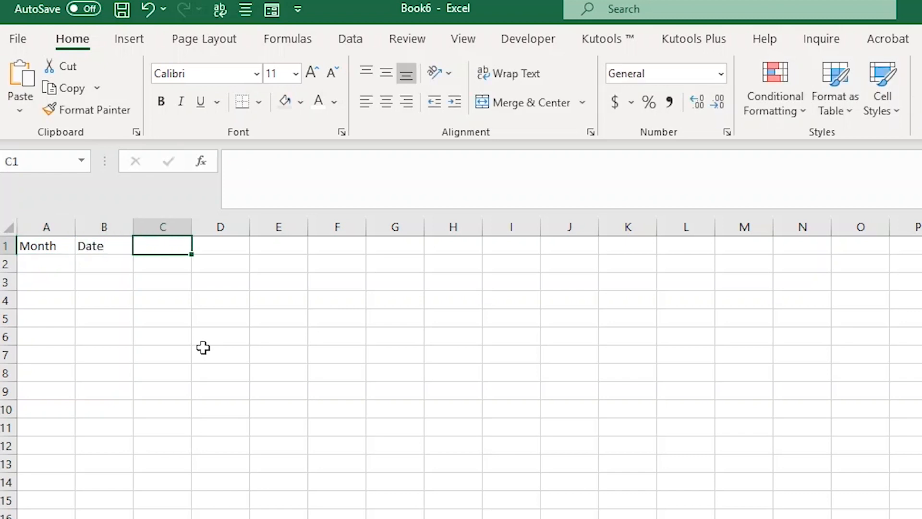
text(Description)
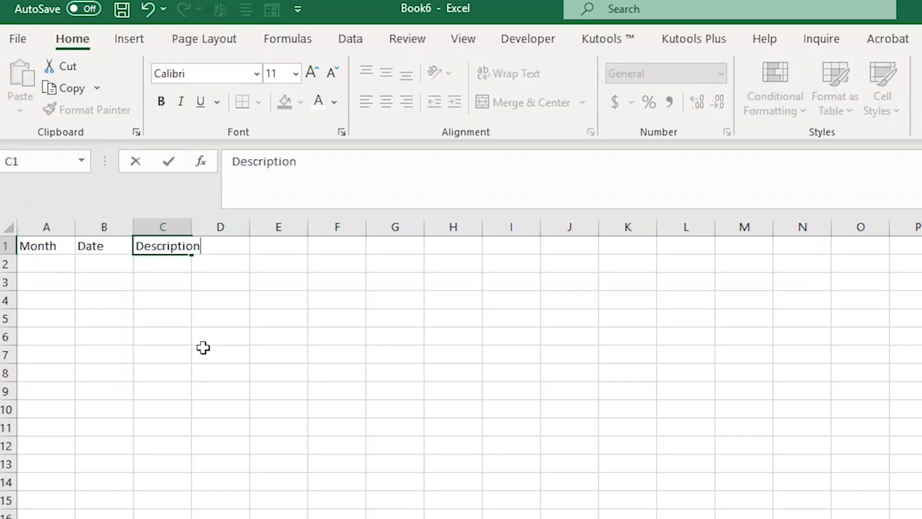
key(Tab)
text(Category)
key(Tab)
text(Income)
key(Tab)
text(Debit)
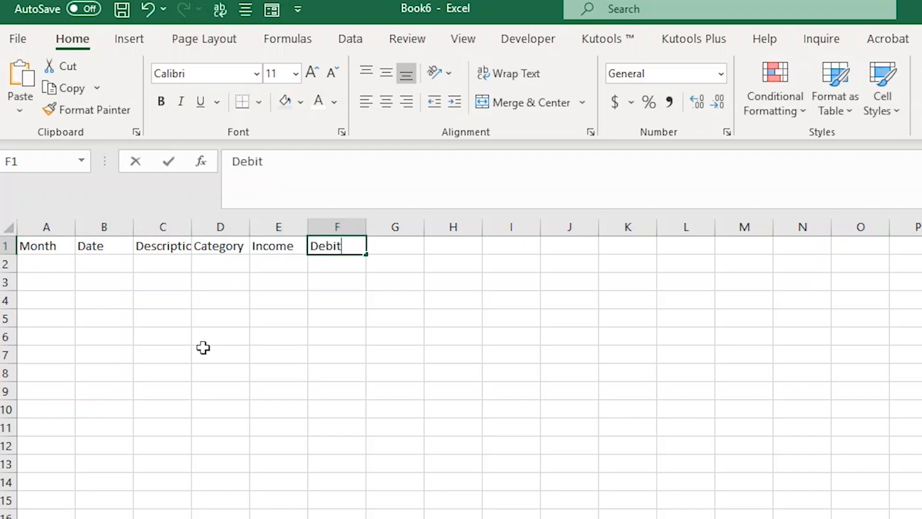
key(Tab)
text(Balance)
key(Return)
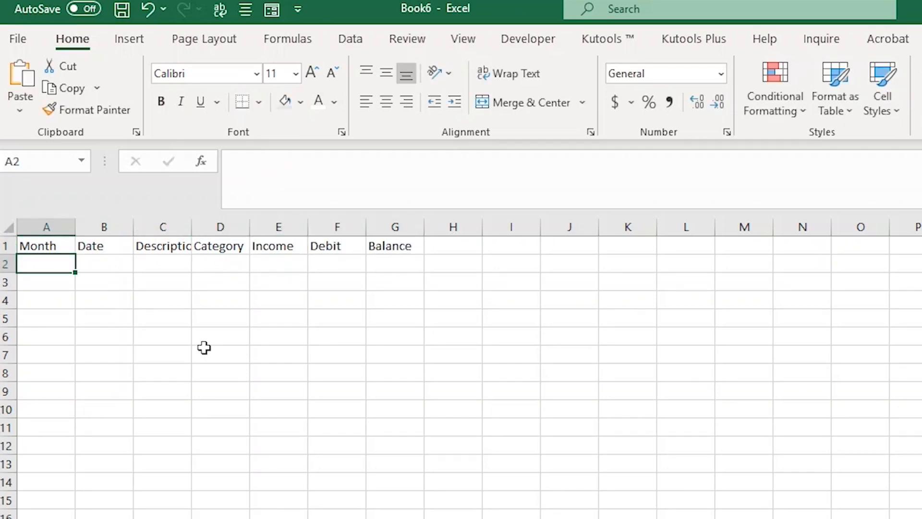
- Format columns A through G as a table with headers, using the green medium style with a solid header row
drag(44, 227, 388, 224)
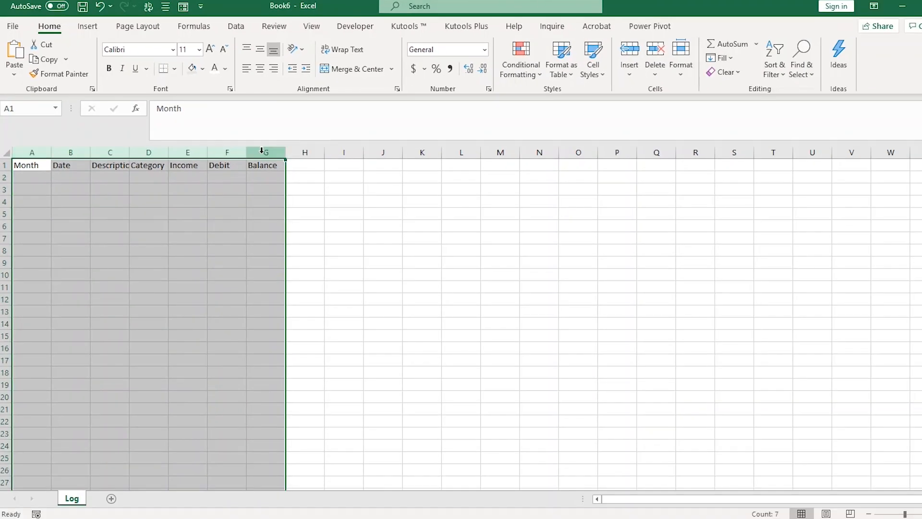
click(564, 68)
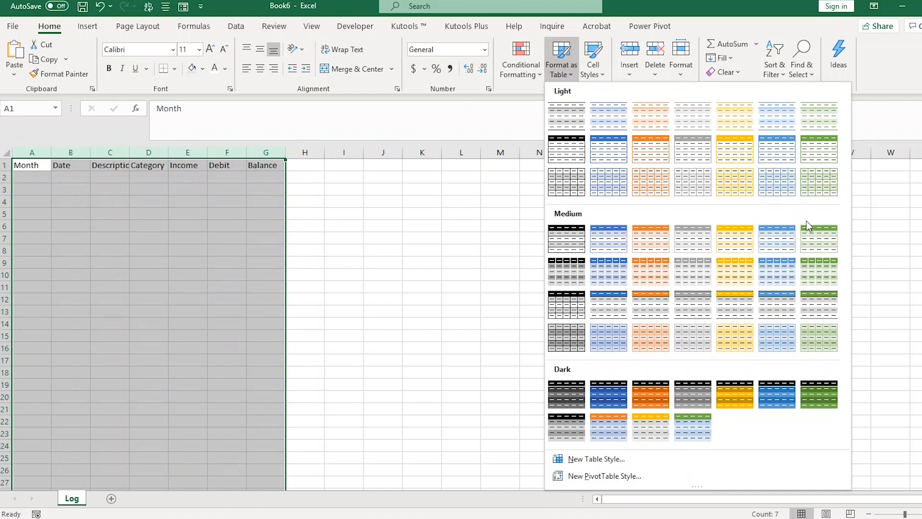
click(818, 239)
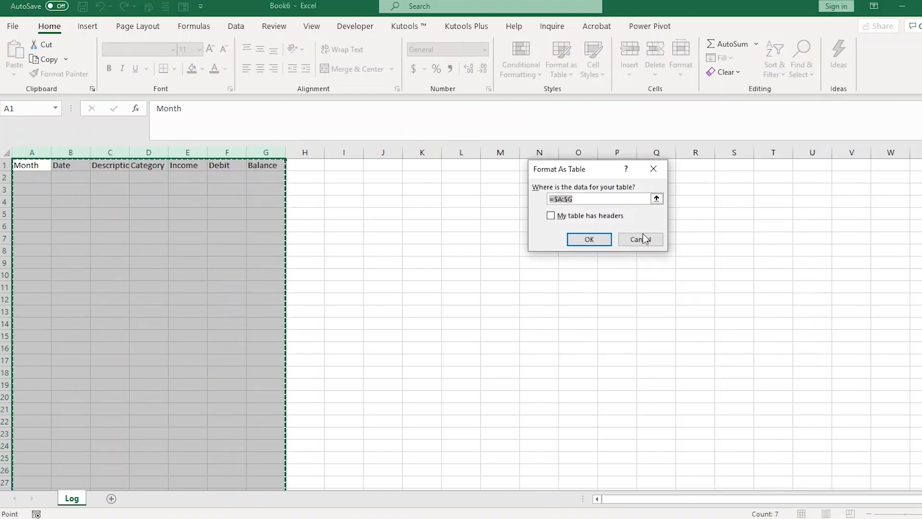
click(560, 217)
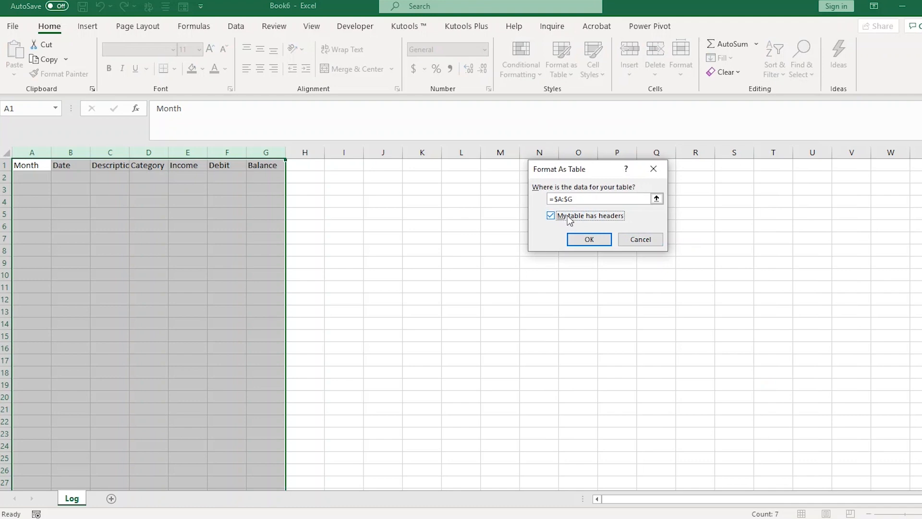
click(589, 240)
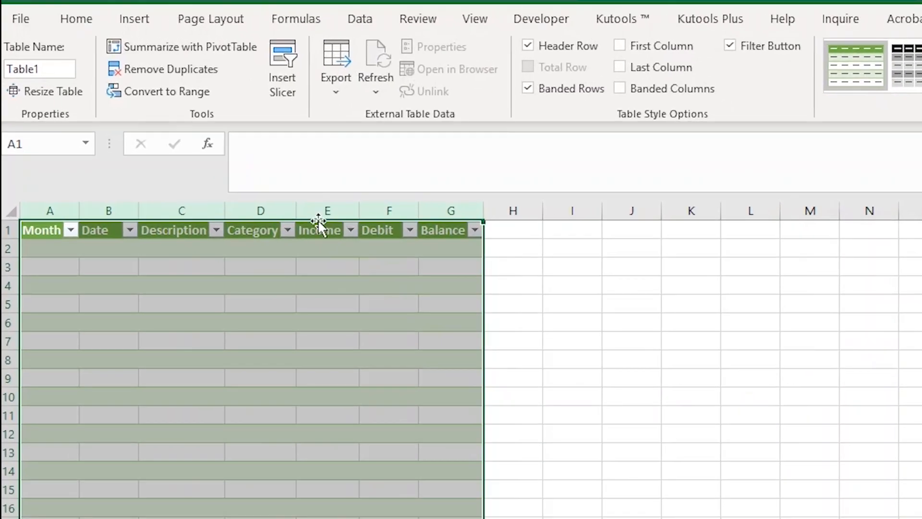
- Apply the Accounting number format to the Income, Debit and Balance columns
drag(204, 153, 280, 153)
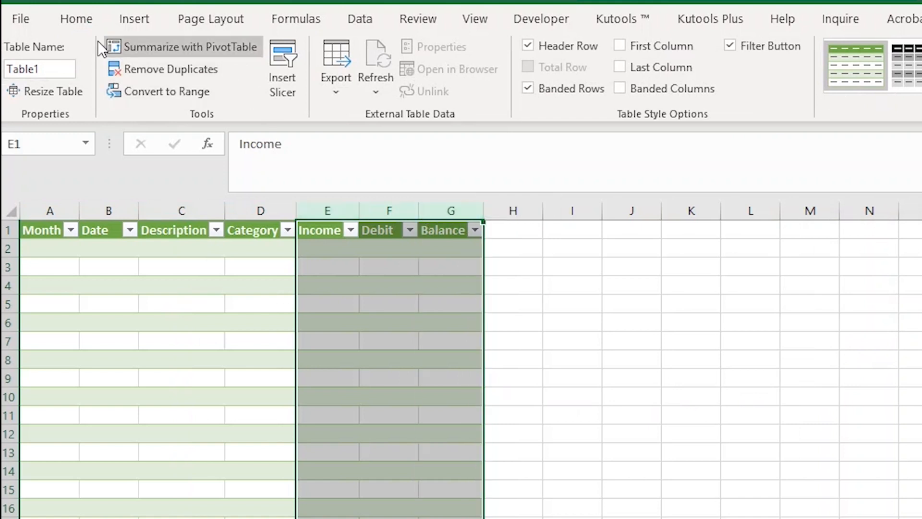
click(76, 20)
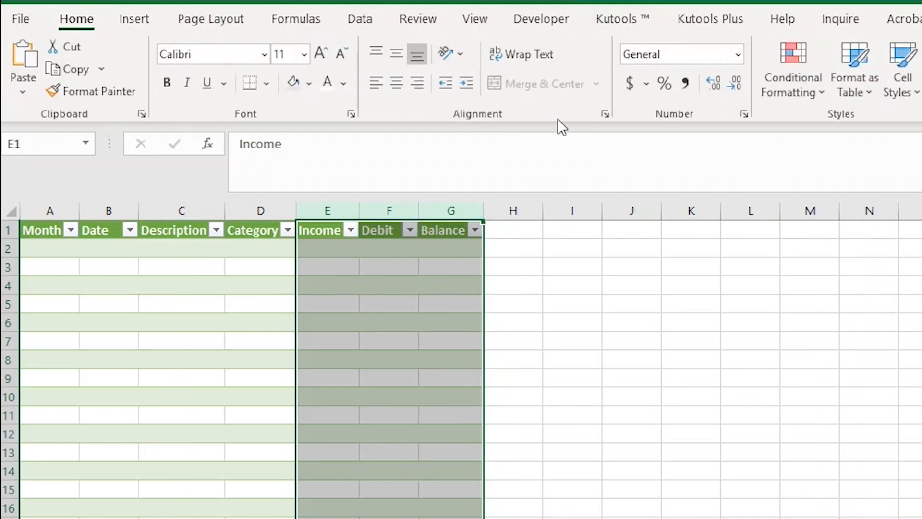
click(626, 82)
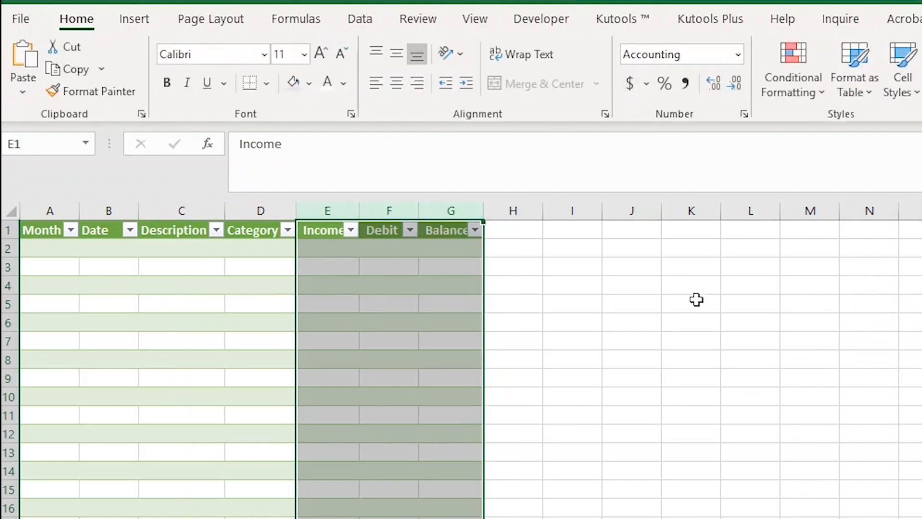
- Widen all table columns A through G evenly, making Description and Category wider than the rest
drag(57, 211, 525, 208)
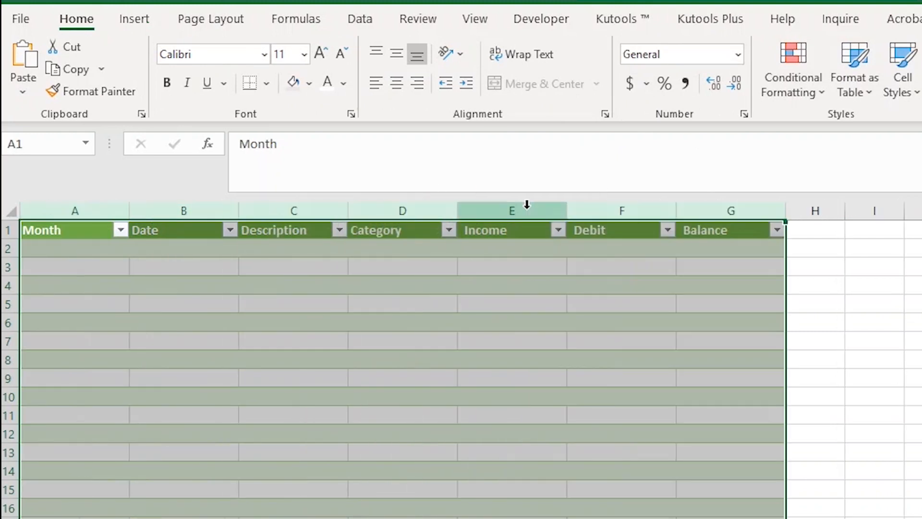
drag(324, 206, 397, 211)
drag(456, 208, 506, 212)
- Format the Date column's cells as Date with the *3/14/2012 type
click(210, 207)
right_click(212, 210)
click(249, 446)
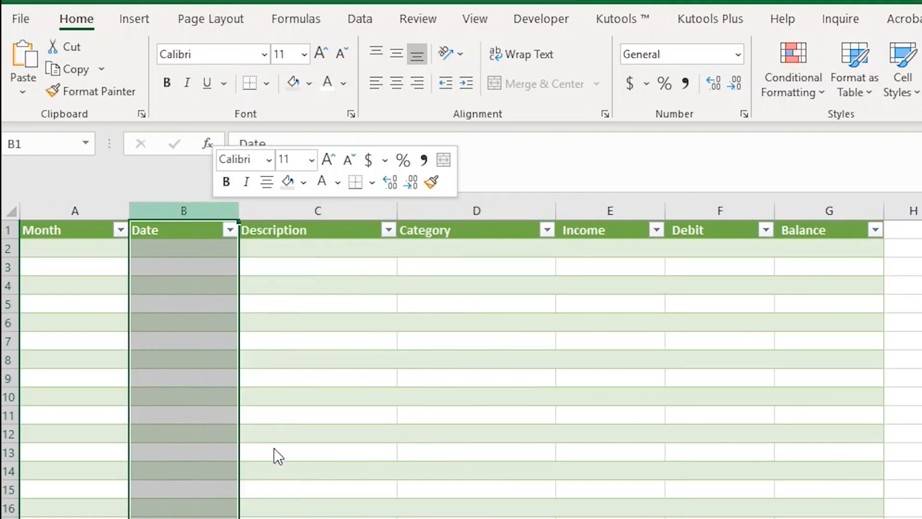
click(58, 345)
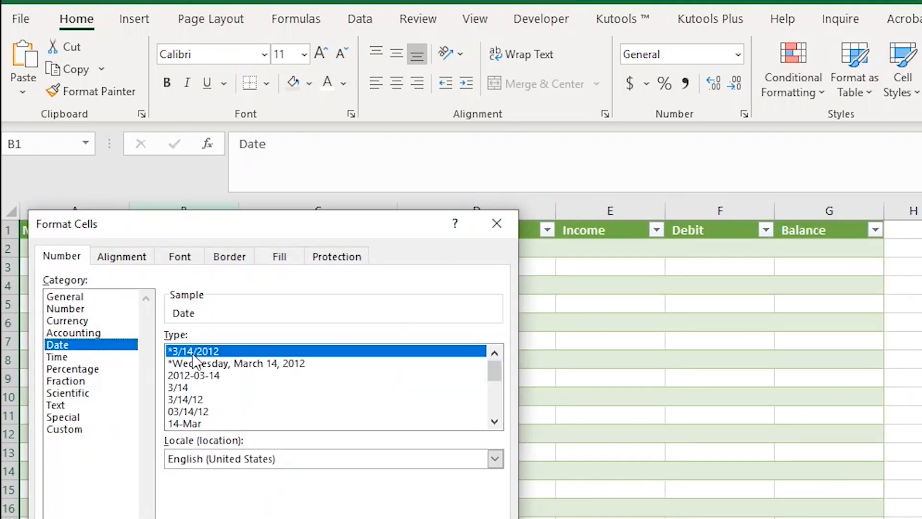
key(Return)
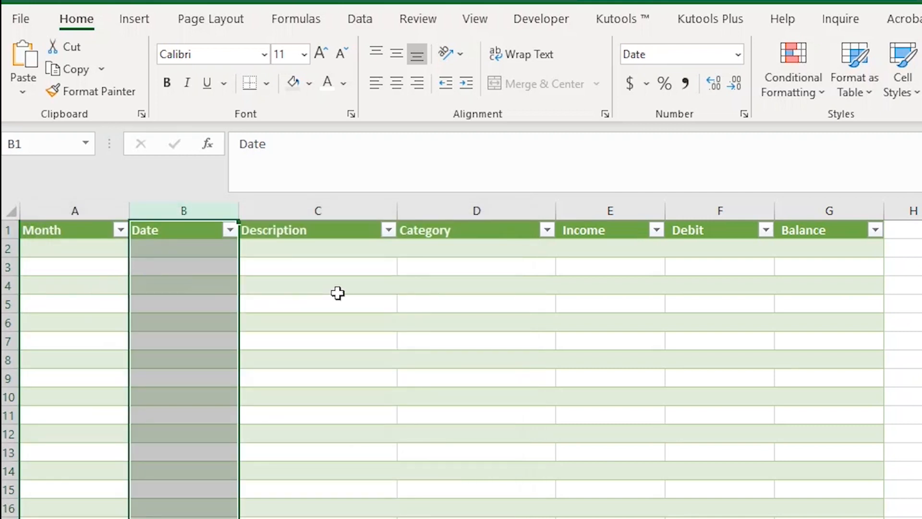
- Add list validation to the Category cells below the header, offering Blow Money, Income, Mortgage, Utilities, Grogeries/Gas and Entertainment
click(471, 210)
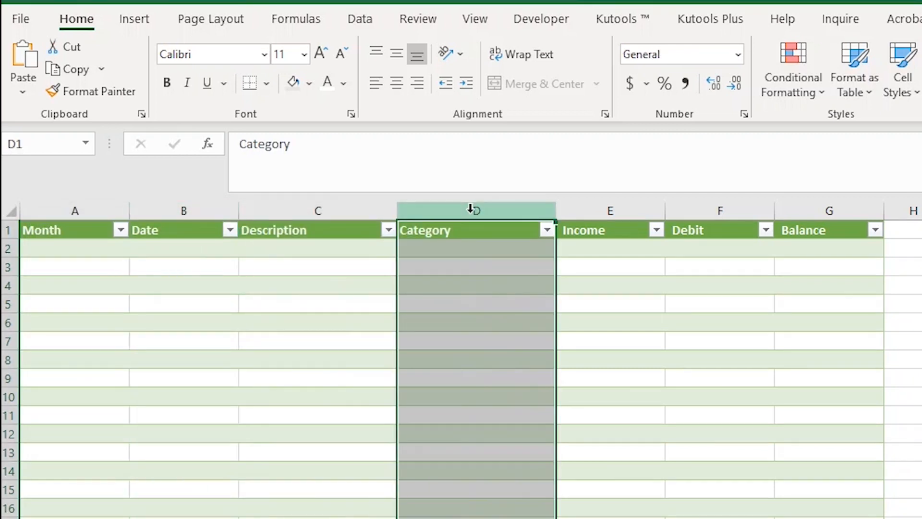
key(ctrl)
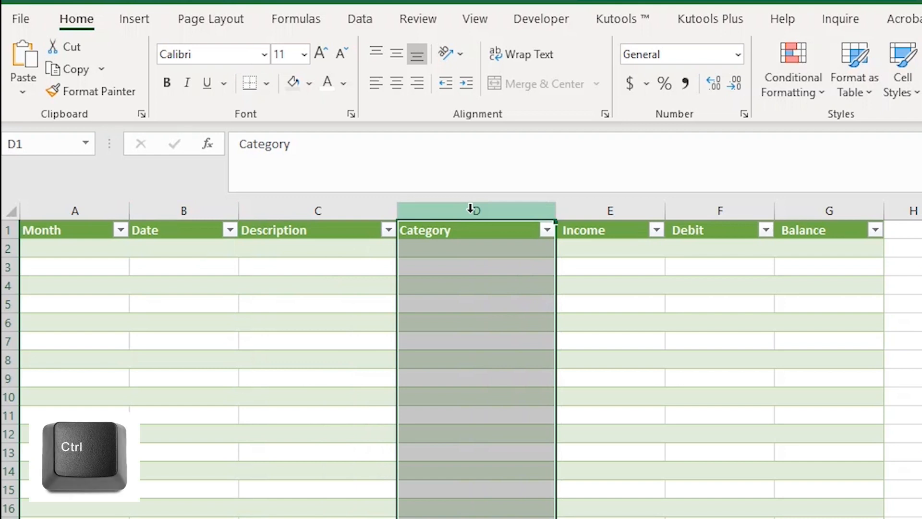
click(450, 229)
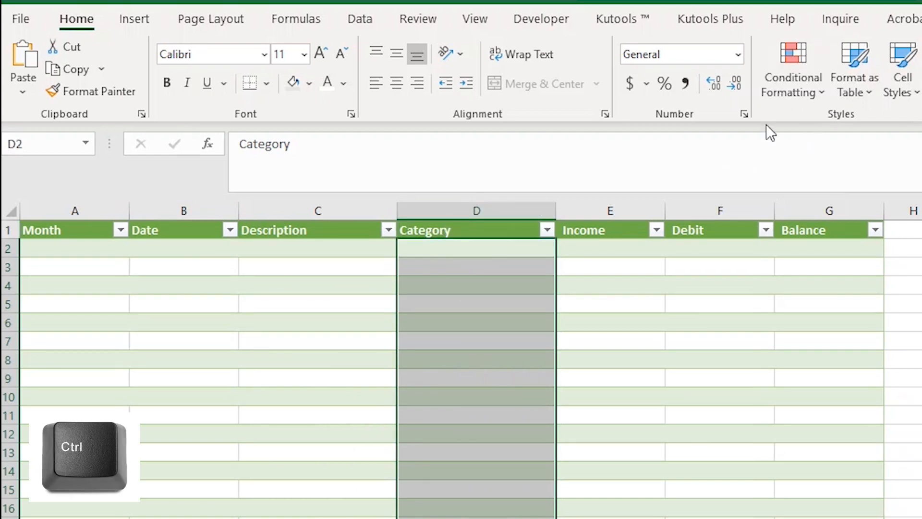
click(342, 24)
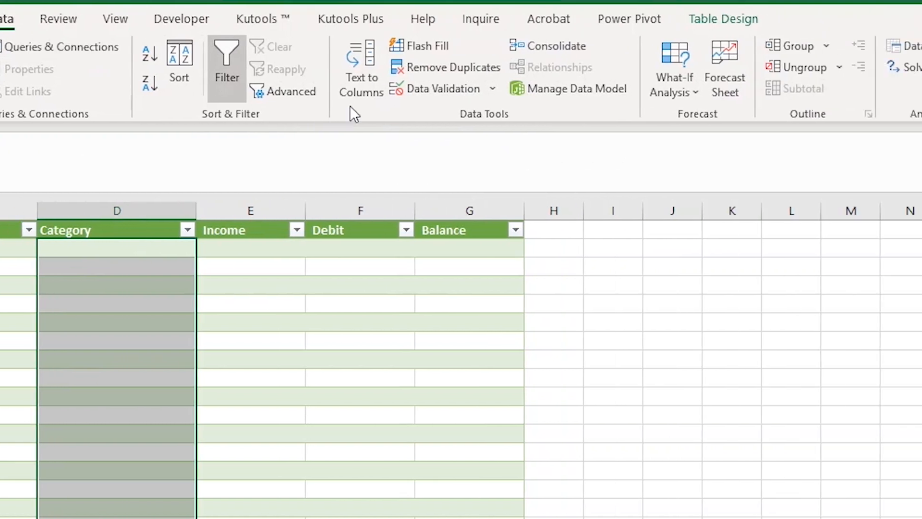
click(423, 90)
click(465, 253)
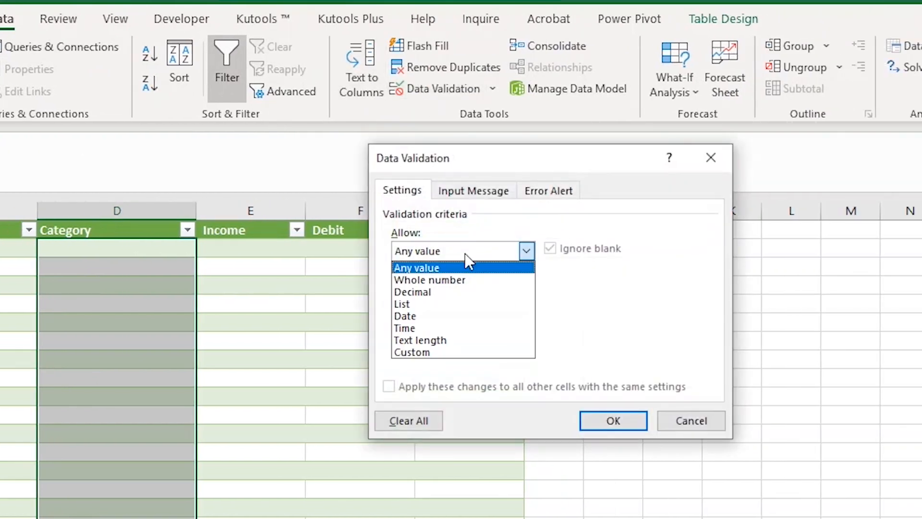
click(433, 304)
click(442, 326)
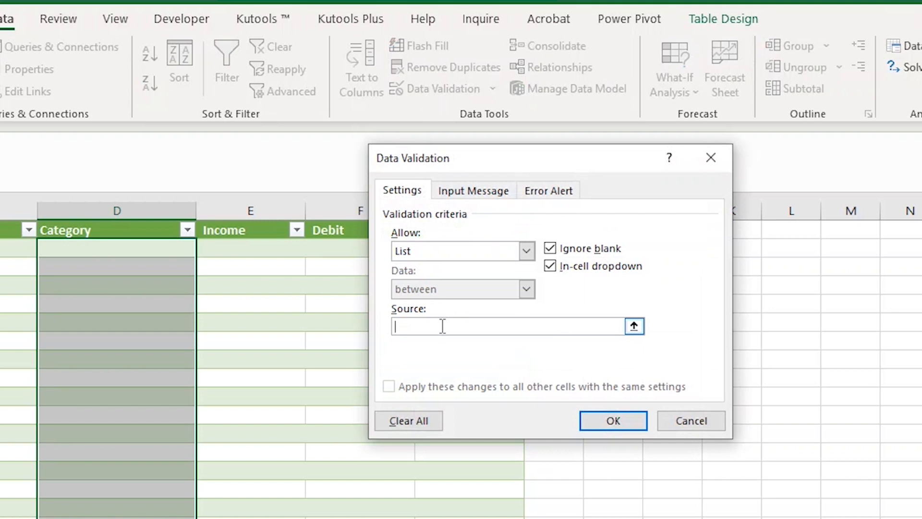
text(Blow Money, Income, Mortgage, Utilities,)
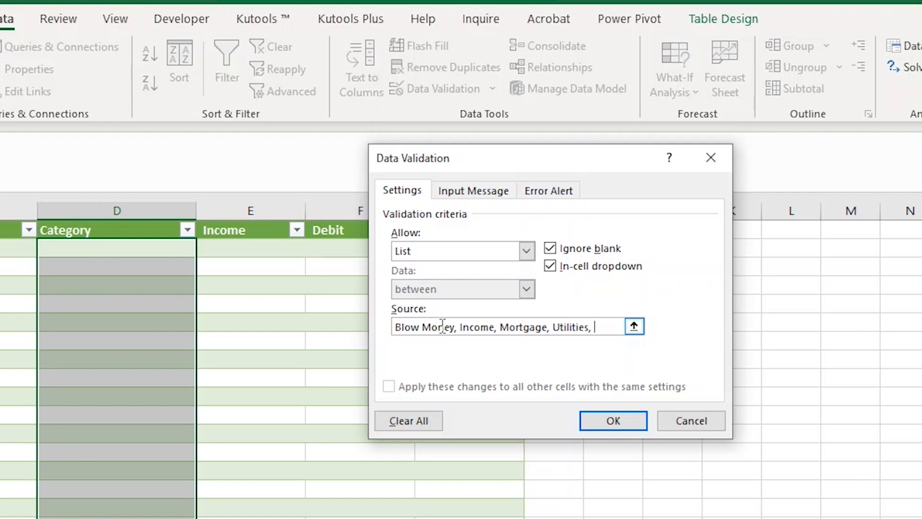
text(geries/Gas, Entertainment)
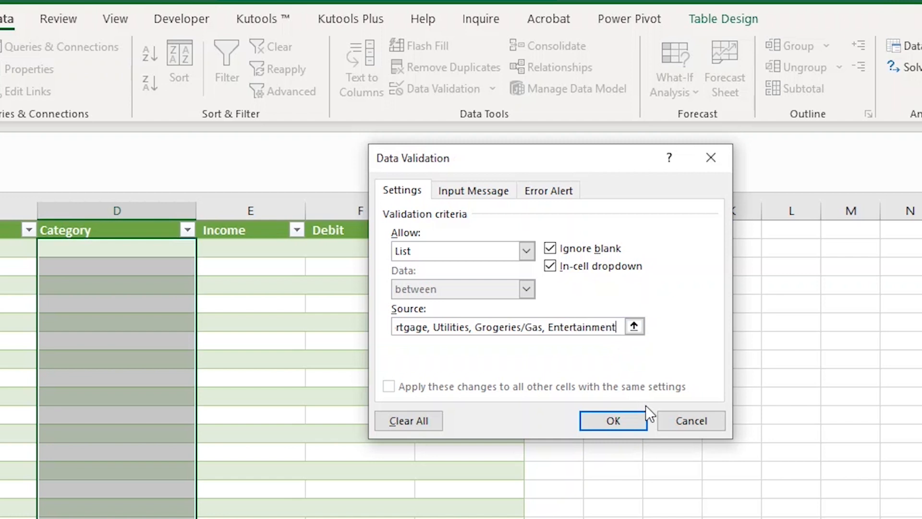
click(621, 420)
- Check the choices in the Category drop-down of cell D2 without picking one
click(204, 249)
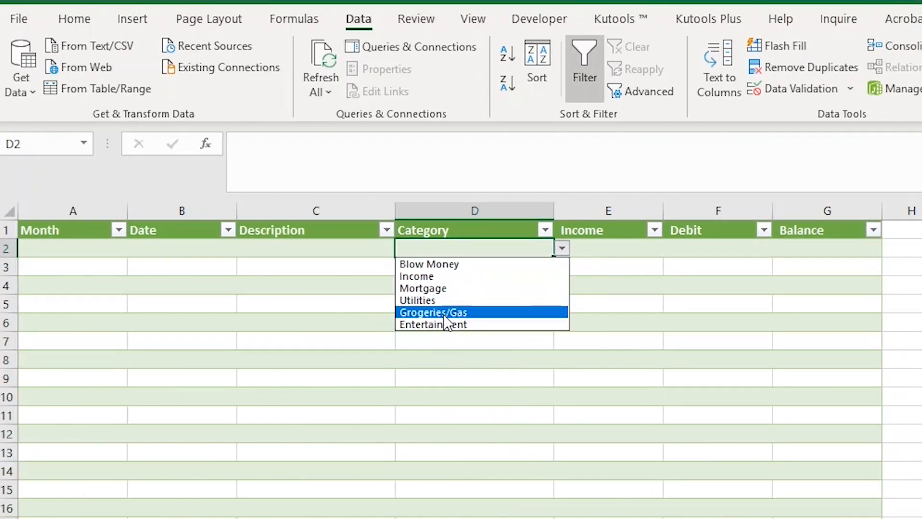
click(914, 303)
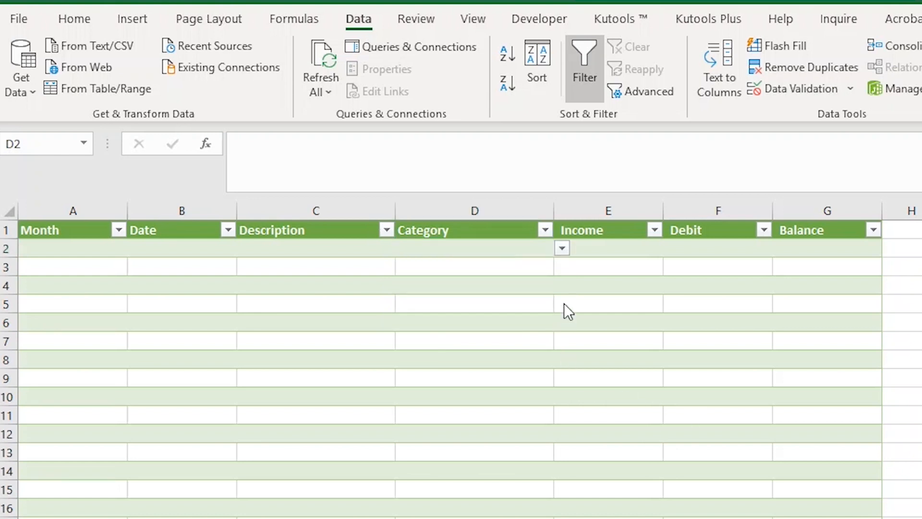
click(521, 251)
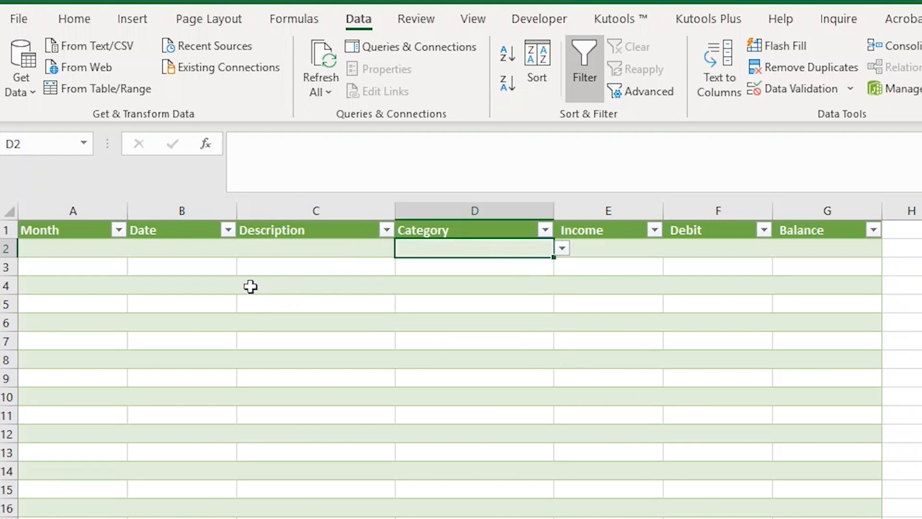
- Enter 2125 as the income in cell E2 of the first data row
click(605, 252)
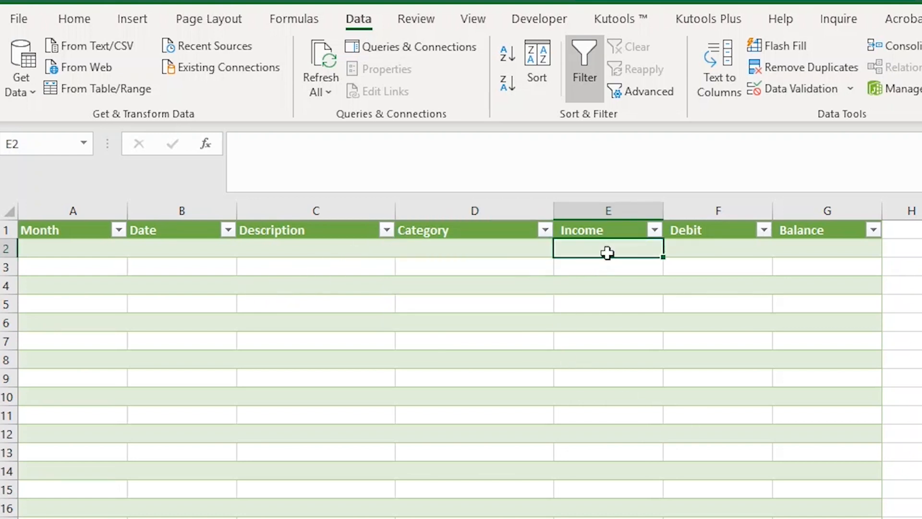
text(2125)
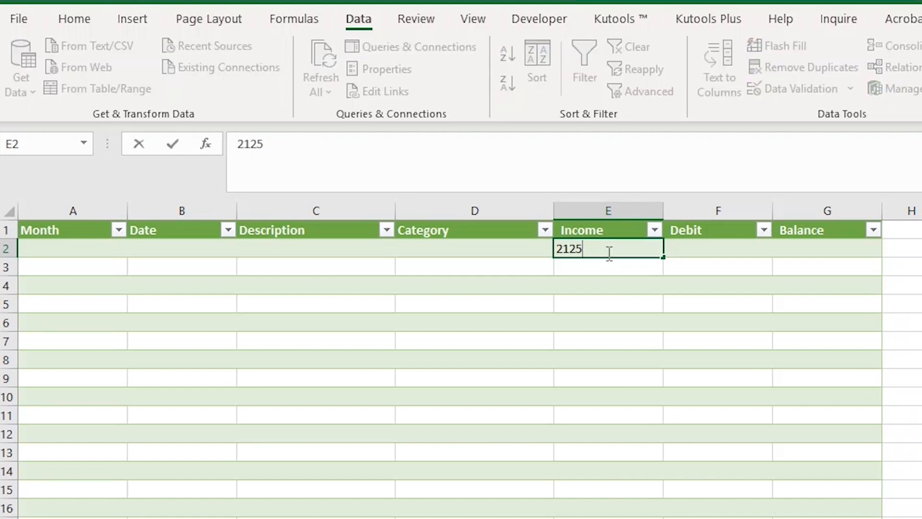
key(Tab)
- Enter 2125 as the starting balance in cell G2 of the first data row
click(844, 249)
text(2125)
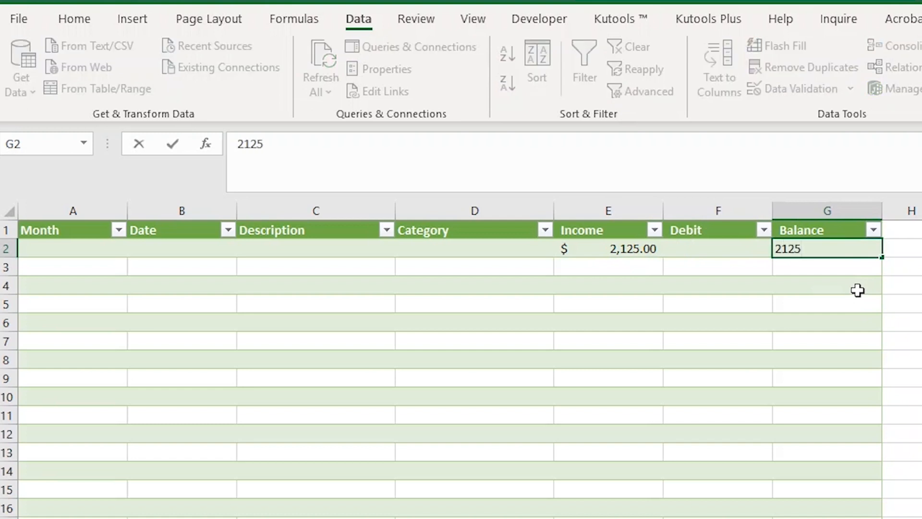
key(Tab)
- Complete the first data row with date 1/1/2020, description Starting Balance and the listed category Income
click(190, 241)
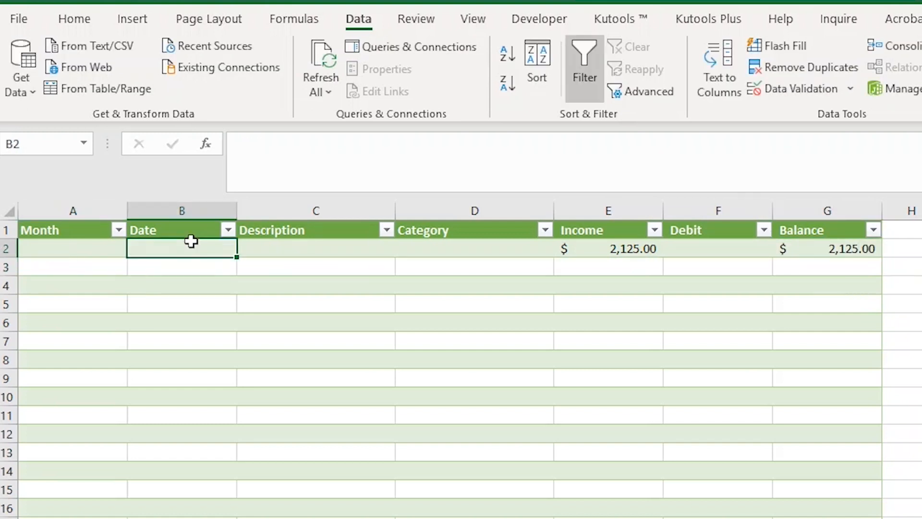
text(1/1/2020)
key(Tab)
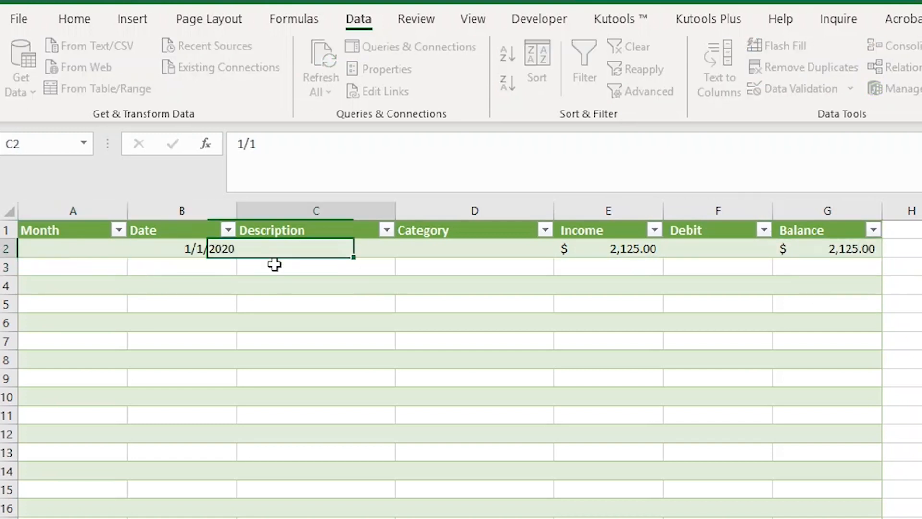
text(Start)
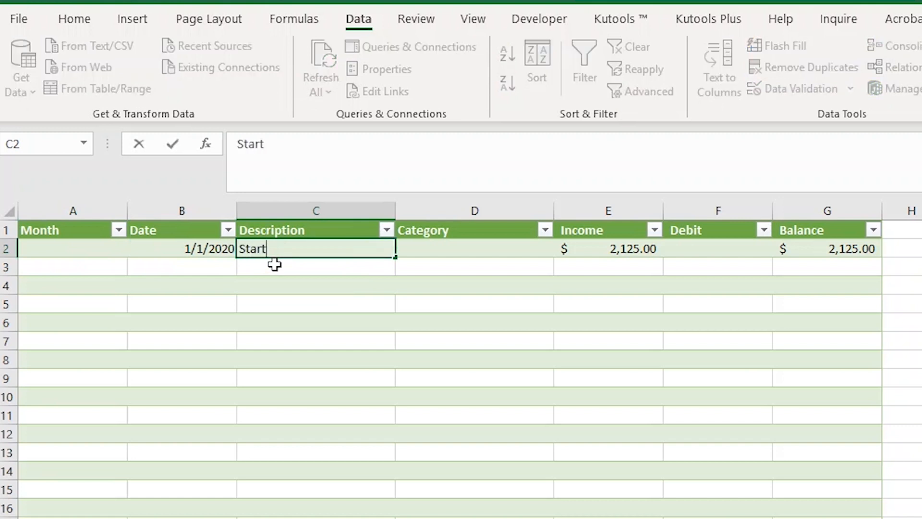
text(ing Balance)
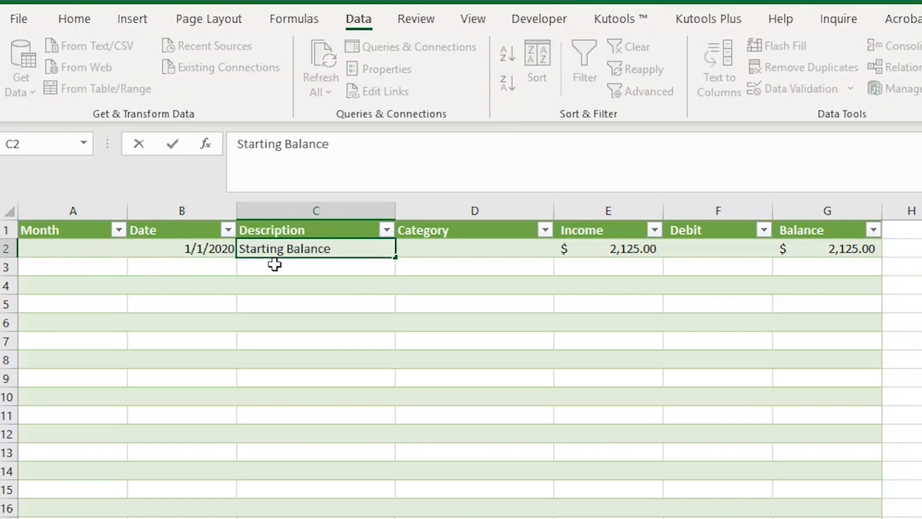
key(Tab)
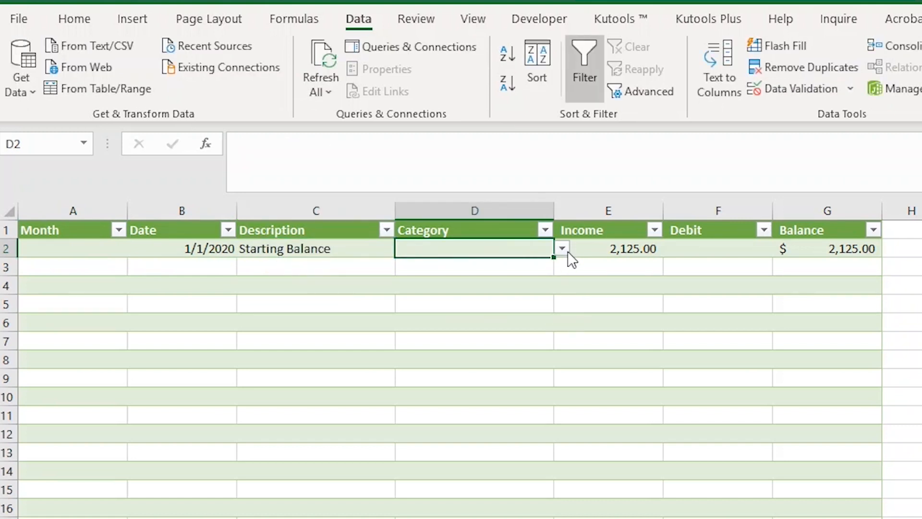
click(565, 250)
click(484, 272)
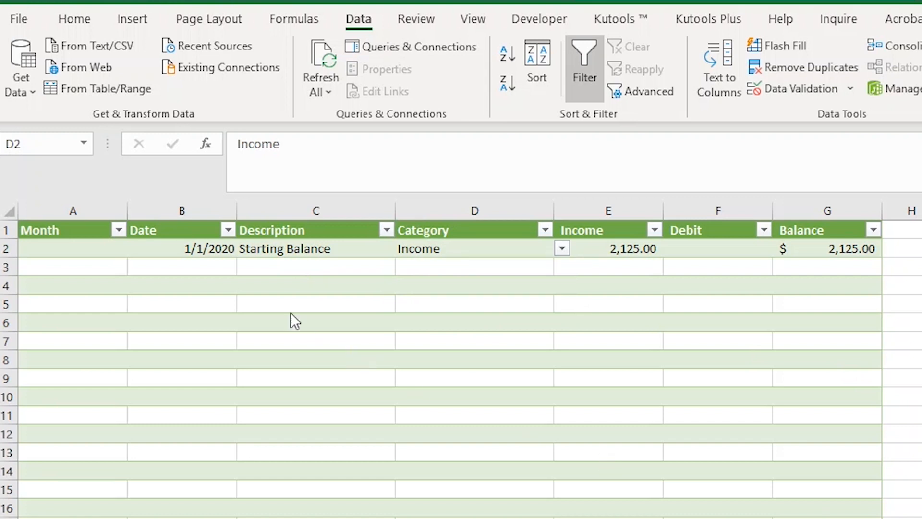
- Paste the copied transaction entries into the Log table starting at cell B3
right_click(219, 267)
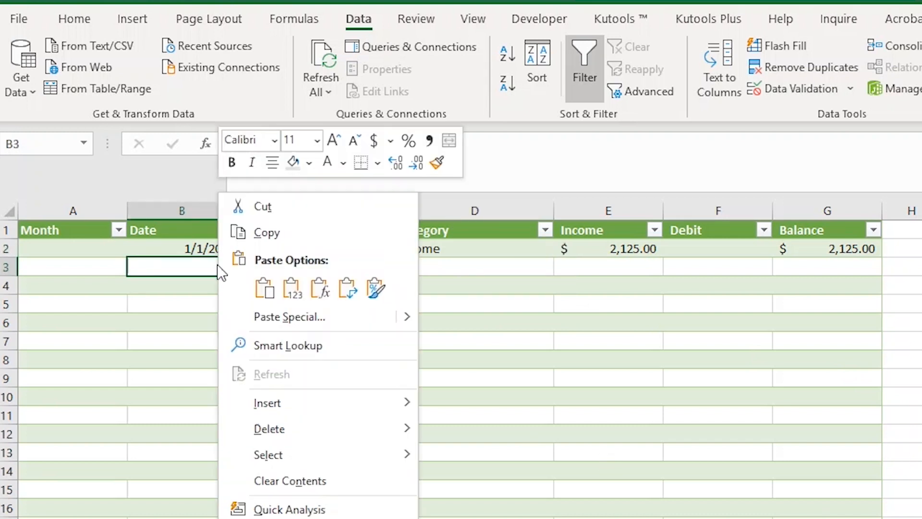
click(263, 289)
click(812, 272)
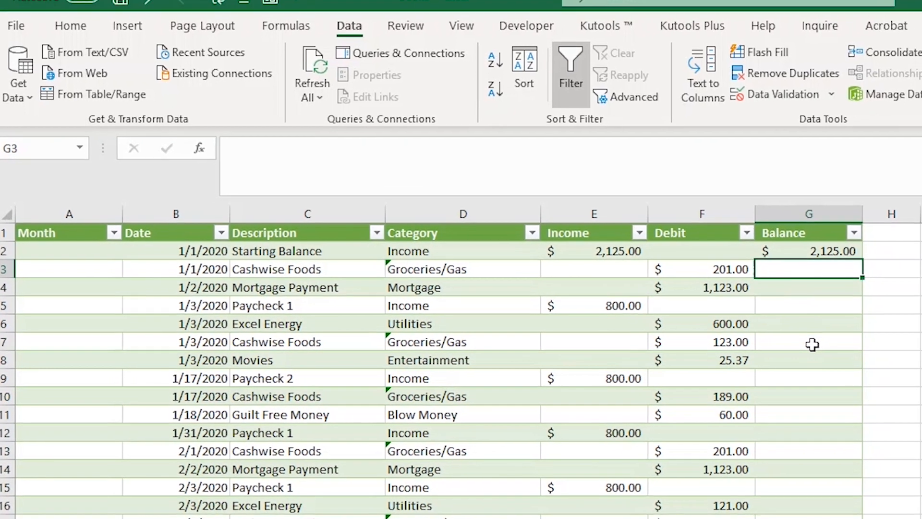
text(=)
click(820, 250)
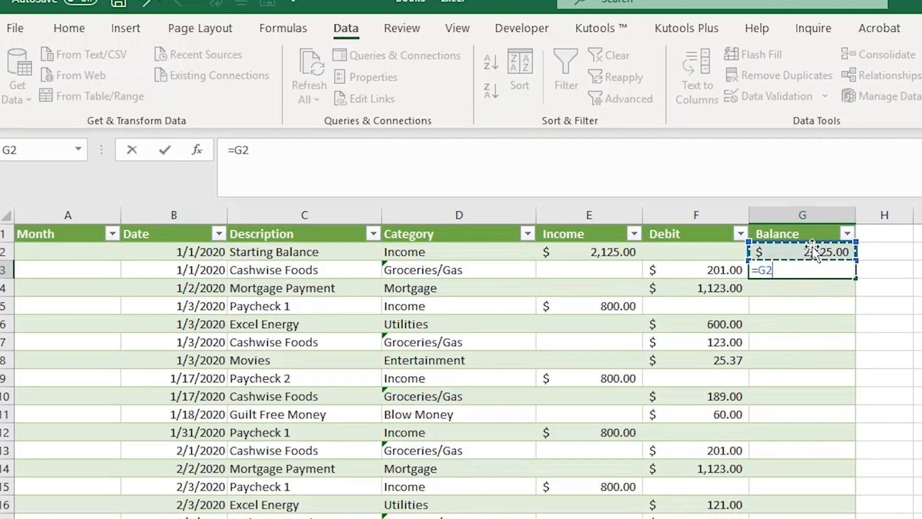
text(+)
click(616, 274)
text(-)
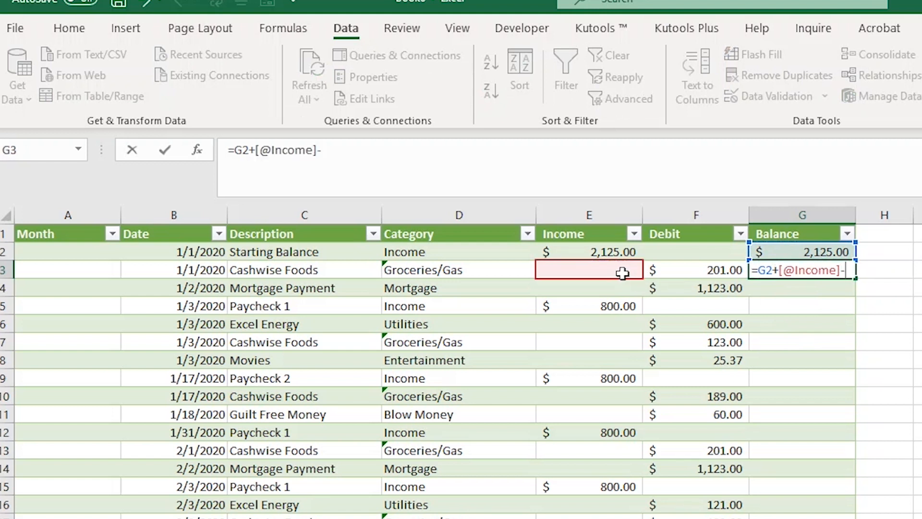
click(675, 271)
key(Return)
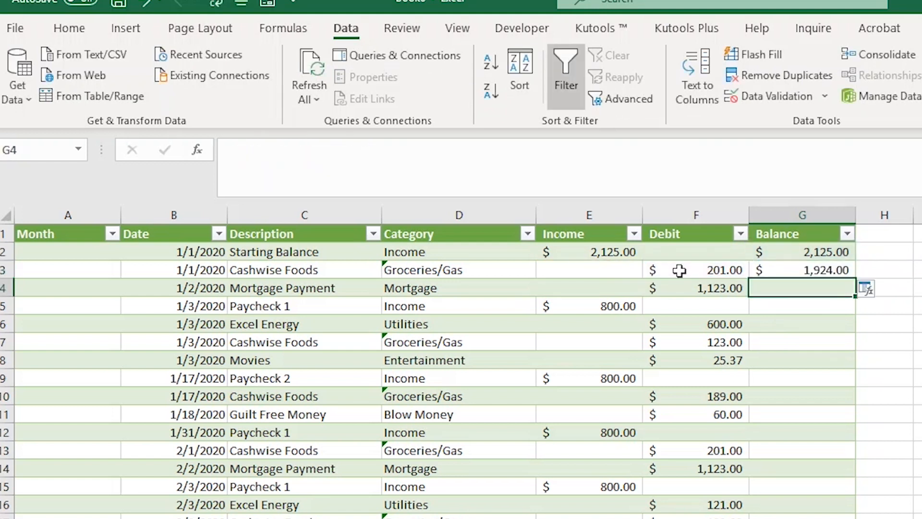
- Copy the balance formula from G3 down the rest of the Balance column, leaving out the header and G2
click(817, 268)
key(ctrl+c)
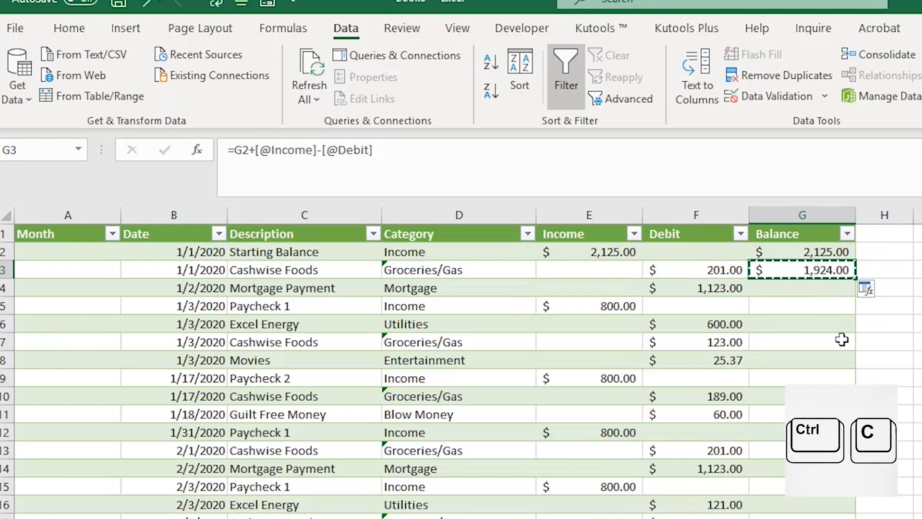
click(805, 202)
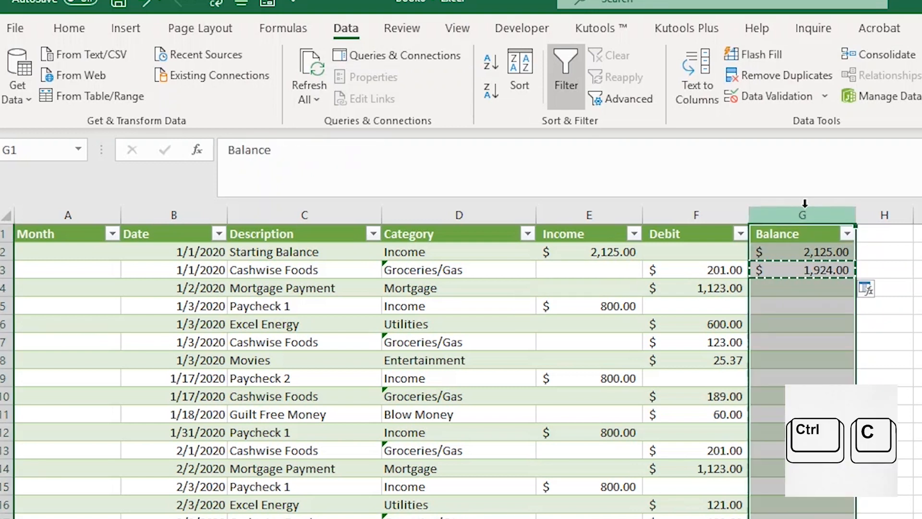
click(811, 231)
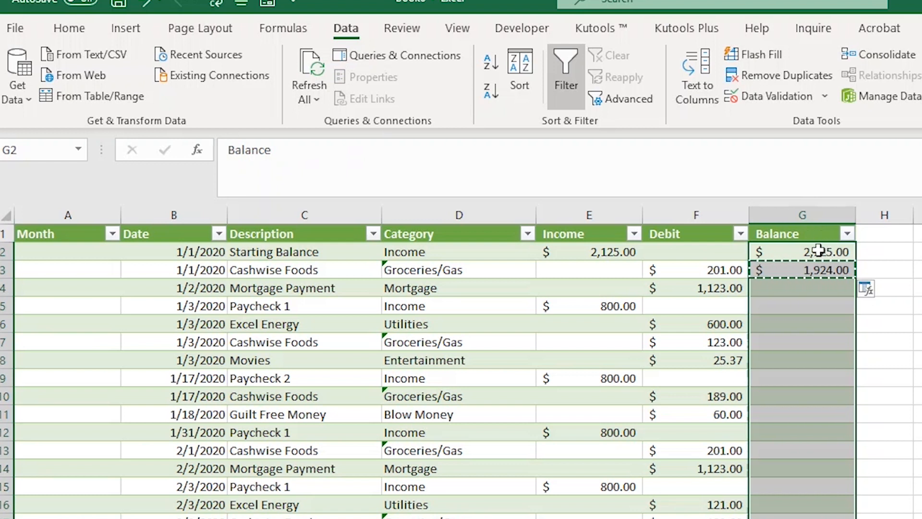
ctrl+click(818, 250)
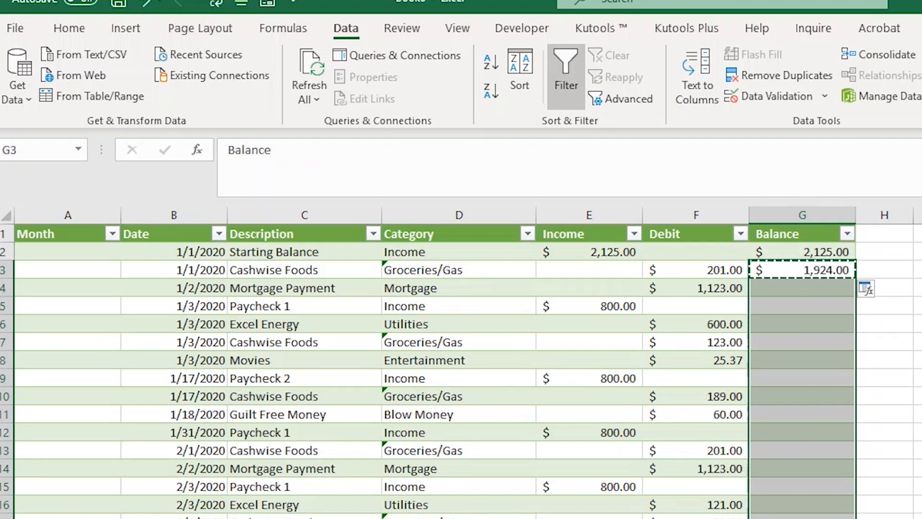
key(ctrl+v)
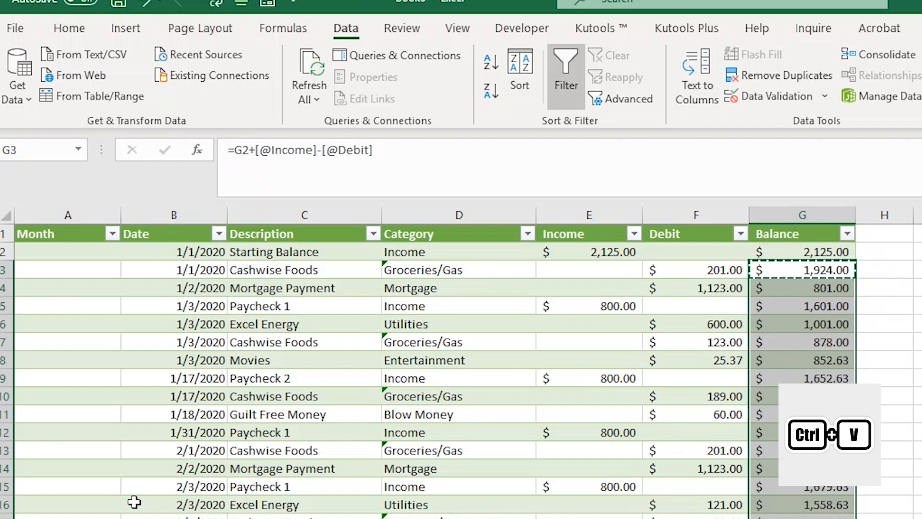
click(51, 252)
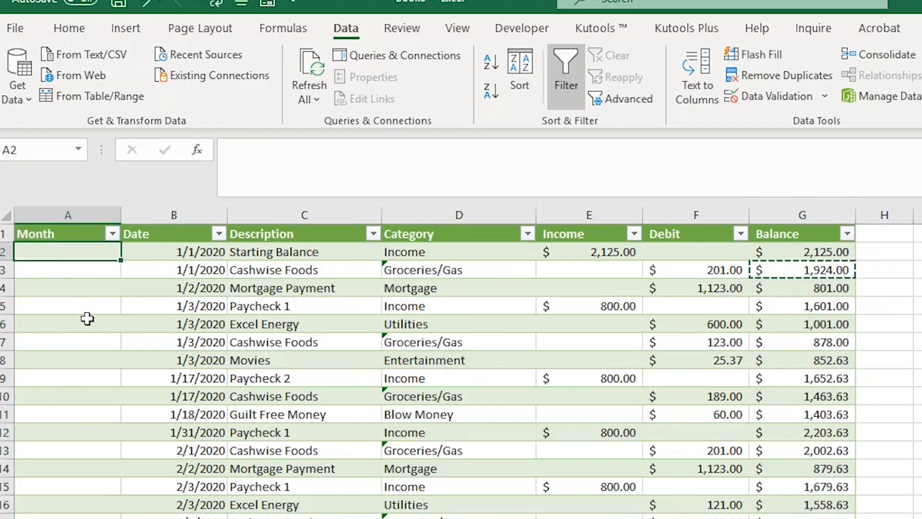
text(=TEXT)
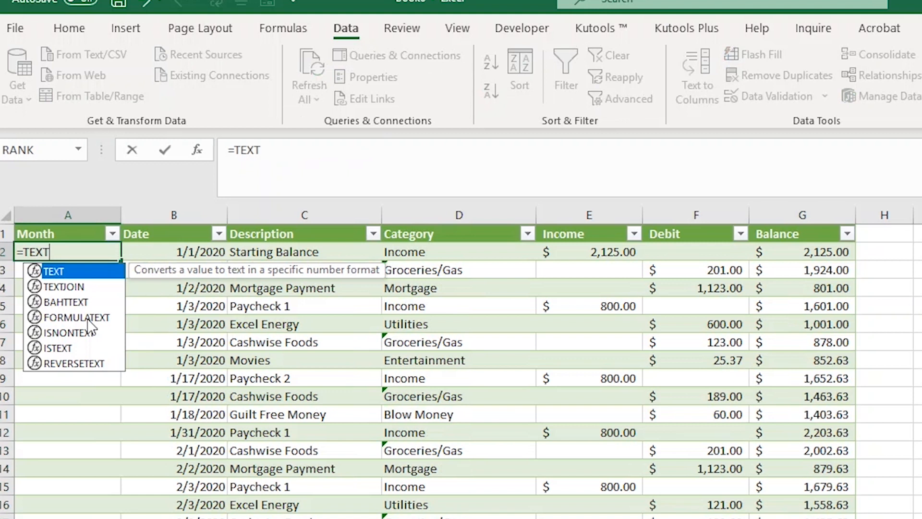
text(()
click(163, 251)
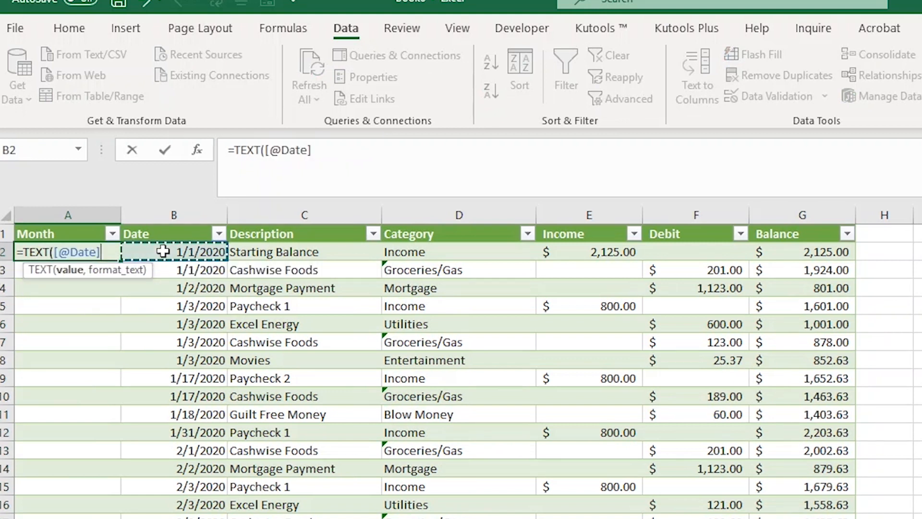
text(, "MMMM)
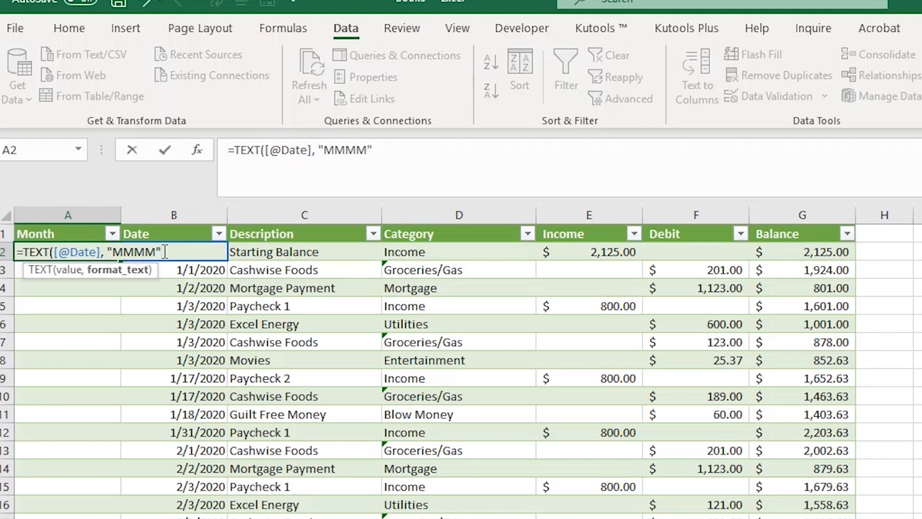
text())
key(Return)
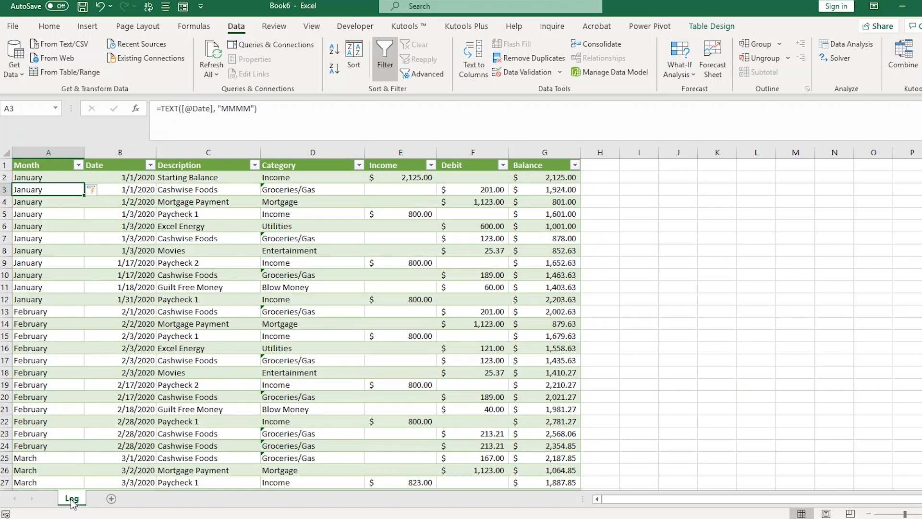
- Add a new worksheet after Log and rename it Dashboard
click(117, 496)
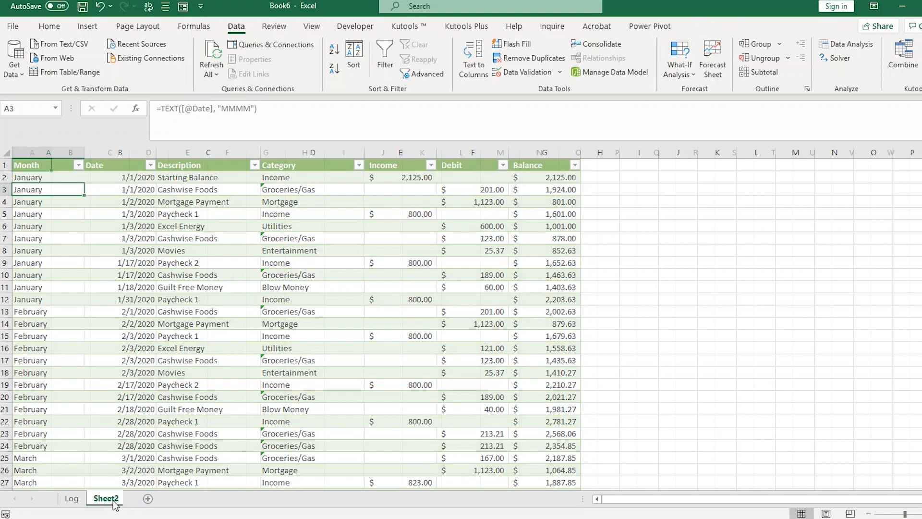
right_click(113, 499)
click(152, 371)
text(Dashboard)
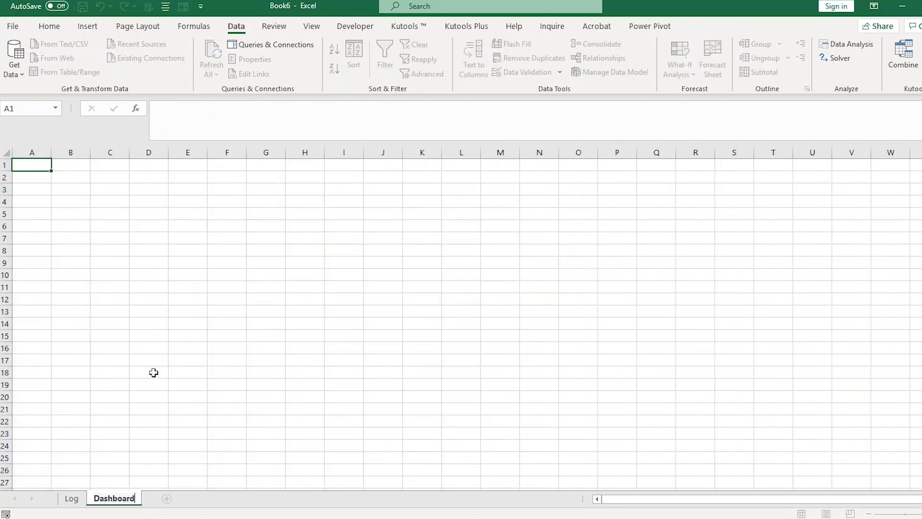
key(Return)
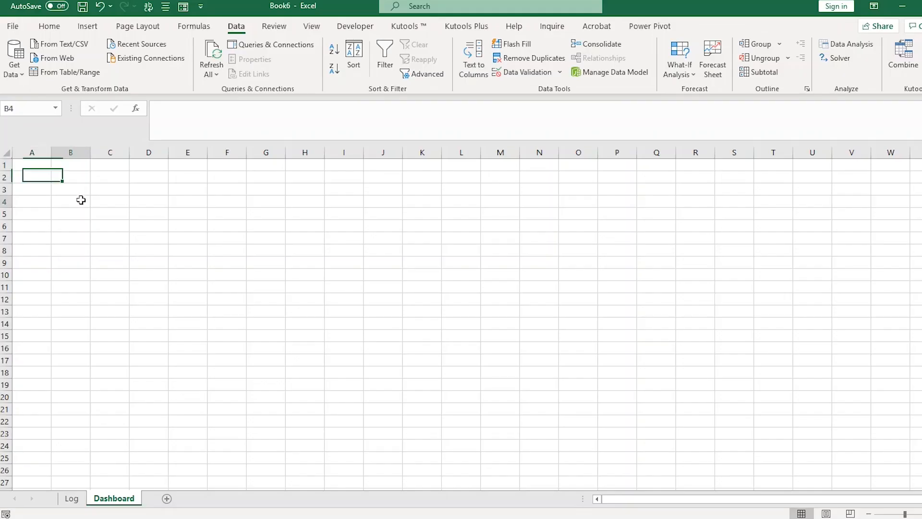
- Enter the headings Income, Total, Budgeted and Vs. Budget in cells B4 to E4 of the Dashboard sheet
click(78, 201)
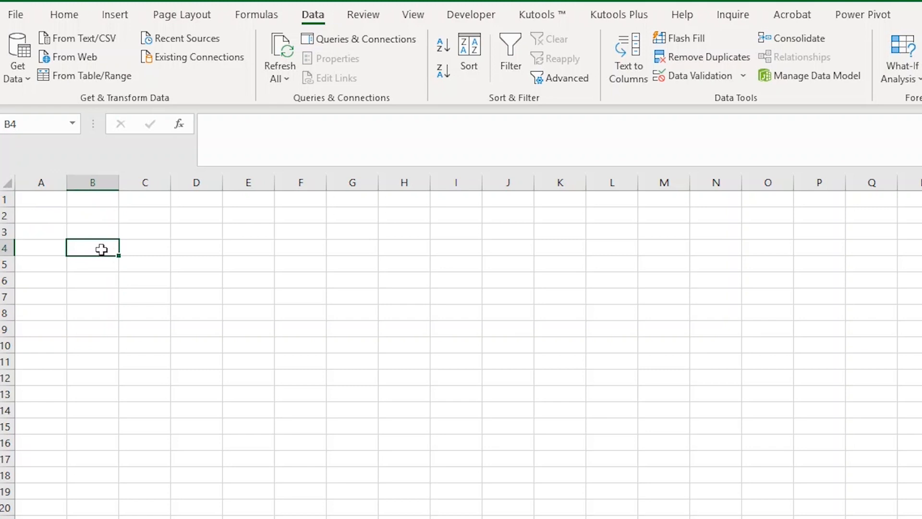
text(Income)
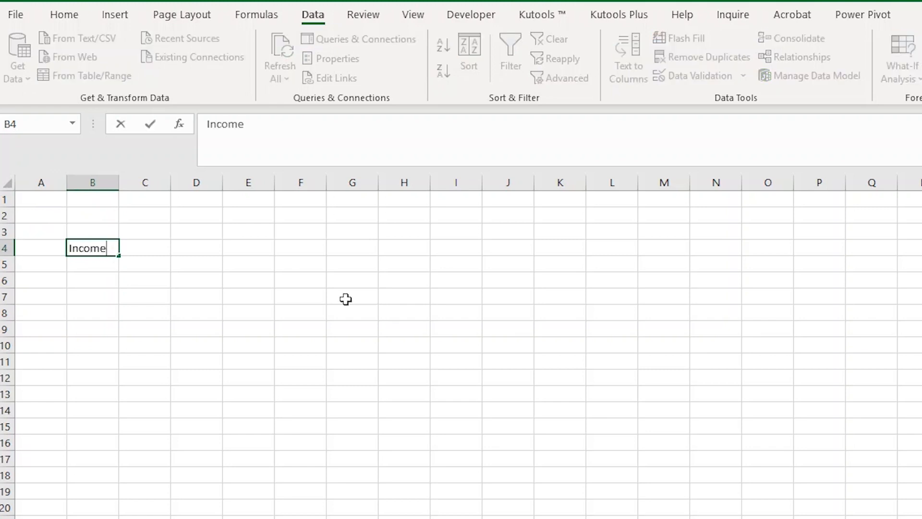
key(Tab)
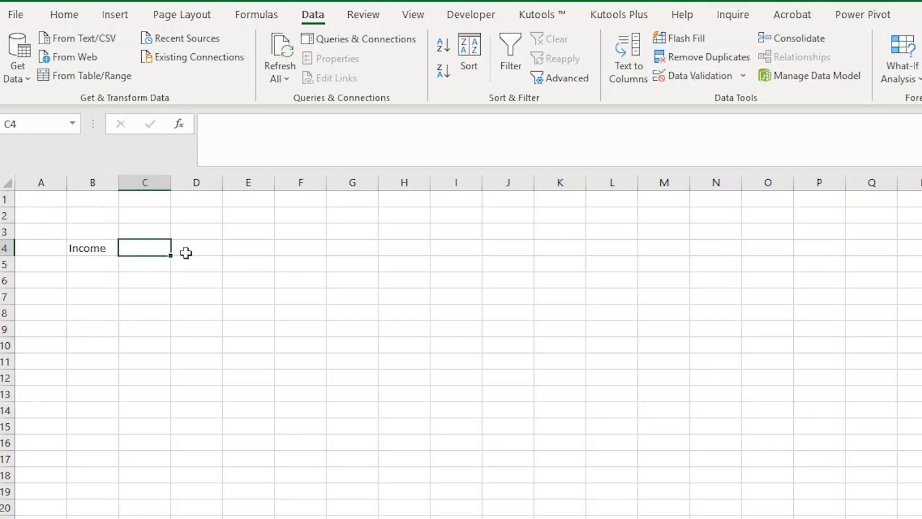
text(Total)
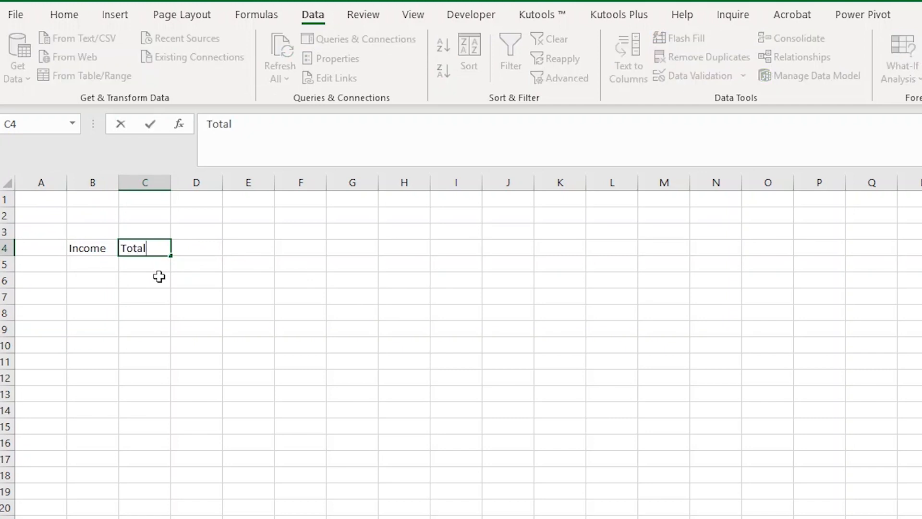
key(Tab)
text(B)
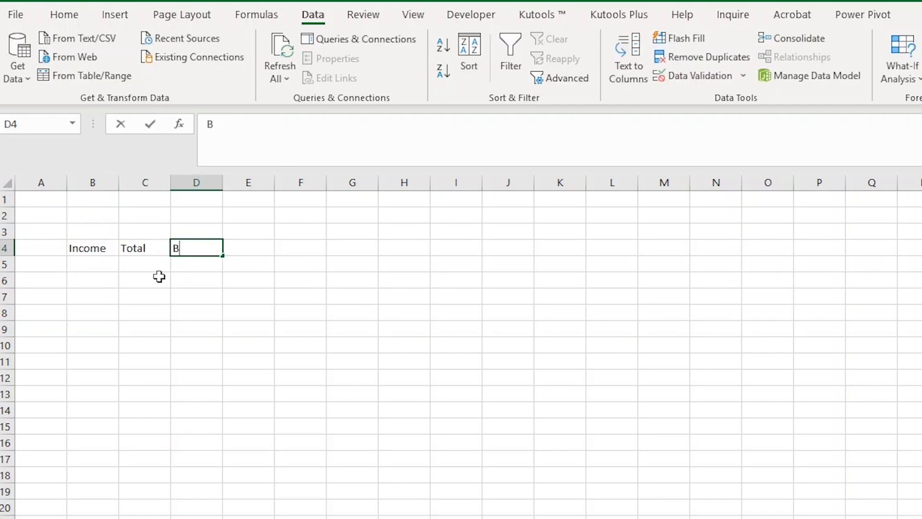
text(udgeted)
key(Tab)
text(Vs. Budget)
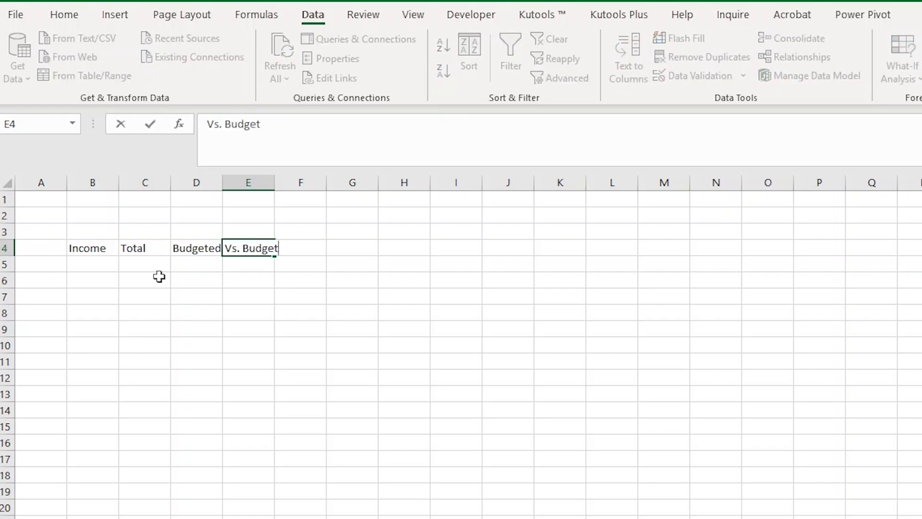
- List Paycheck 1 and Paycheck 2 under the Income heading in cells B5 and B6
click(86, 264)
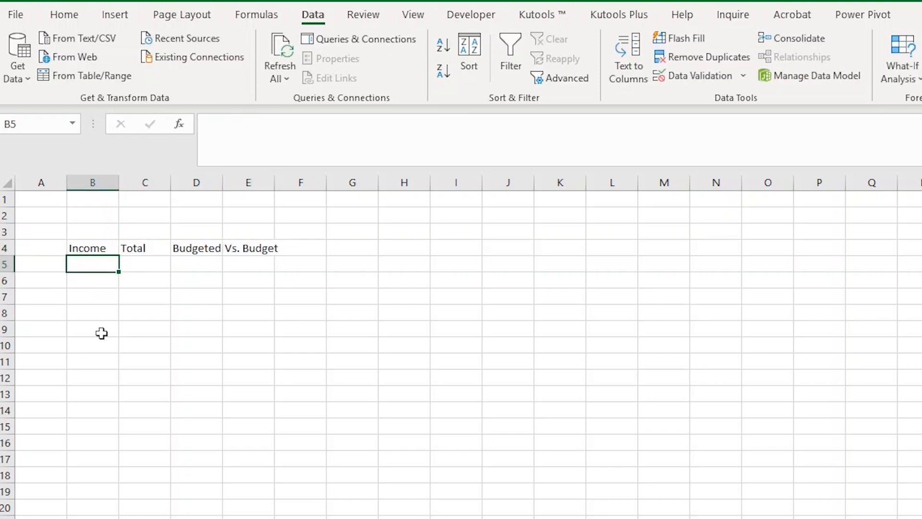
text(Pa)
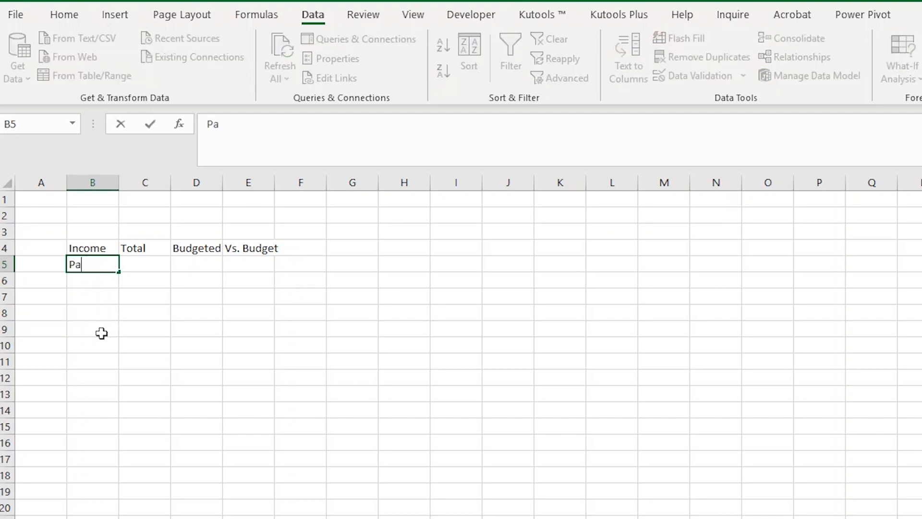
text(ycheck 1)
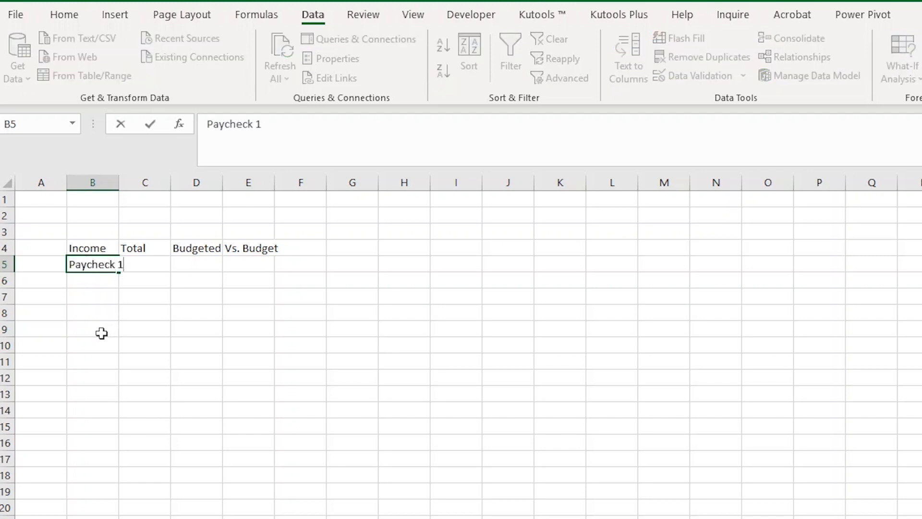
key(Return)
text(Paycheck )
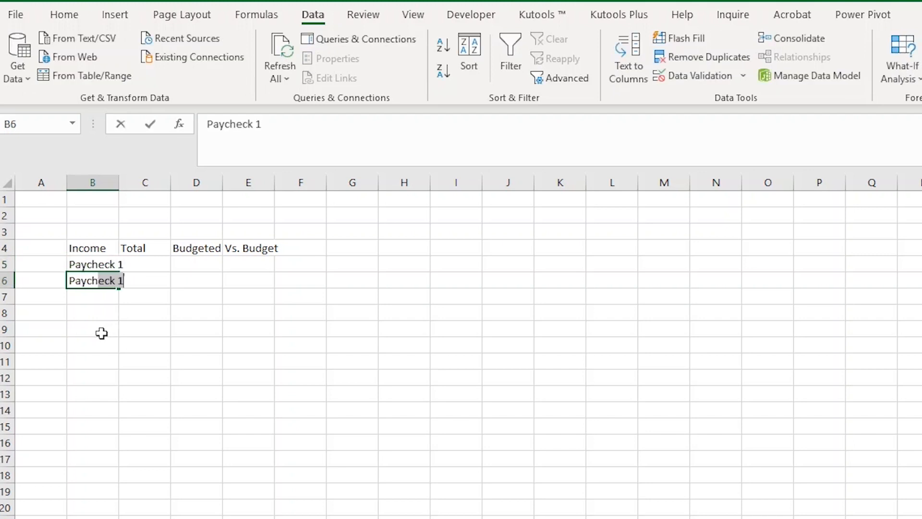
text(2)
key(Return)
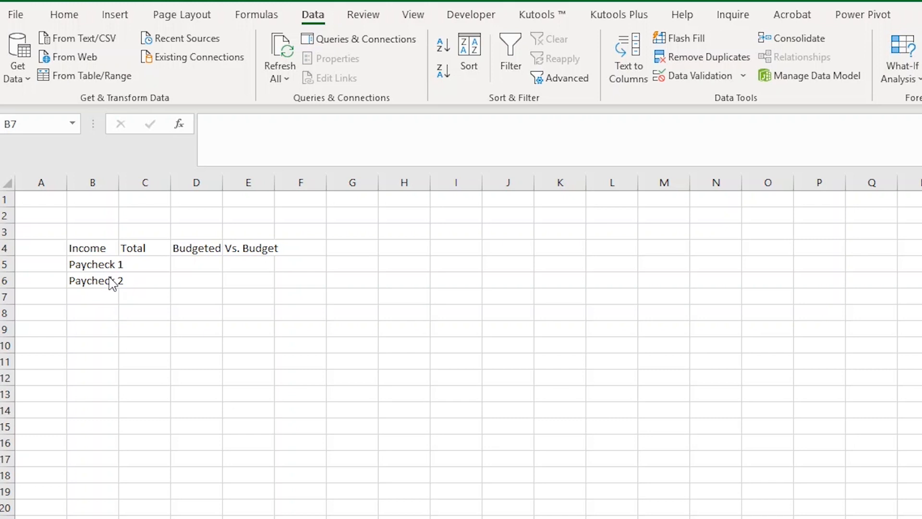
- Add the label Total in cell B7 below the paychecks and the label Month in cell B3
click(95, 294)
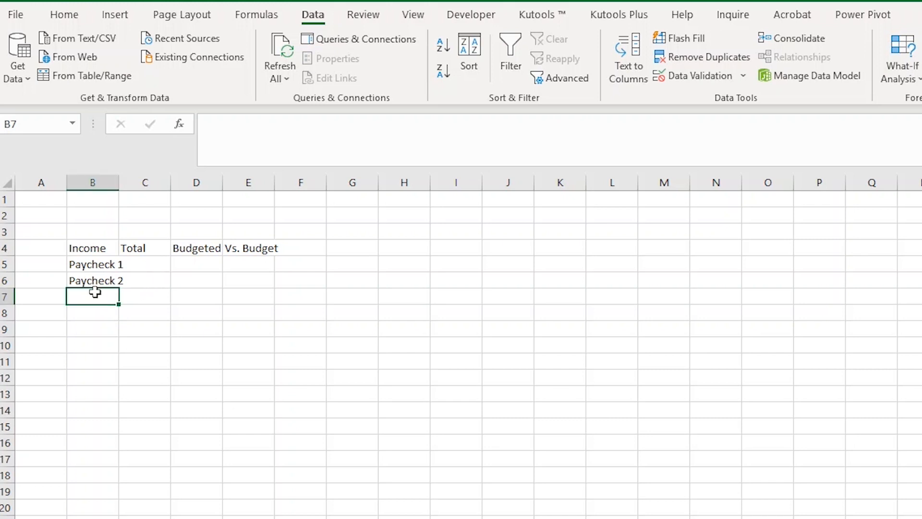
text(Total)
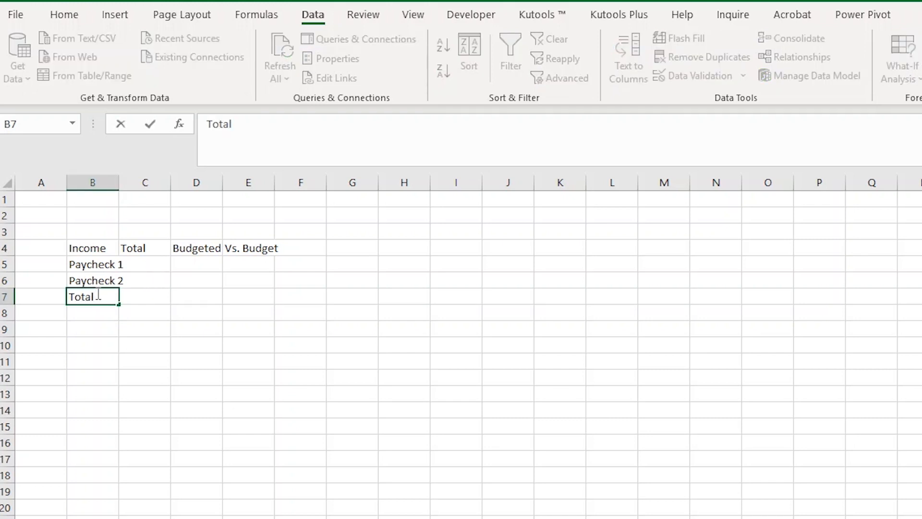
key(Tab)
click(104, 229)
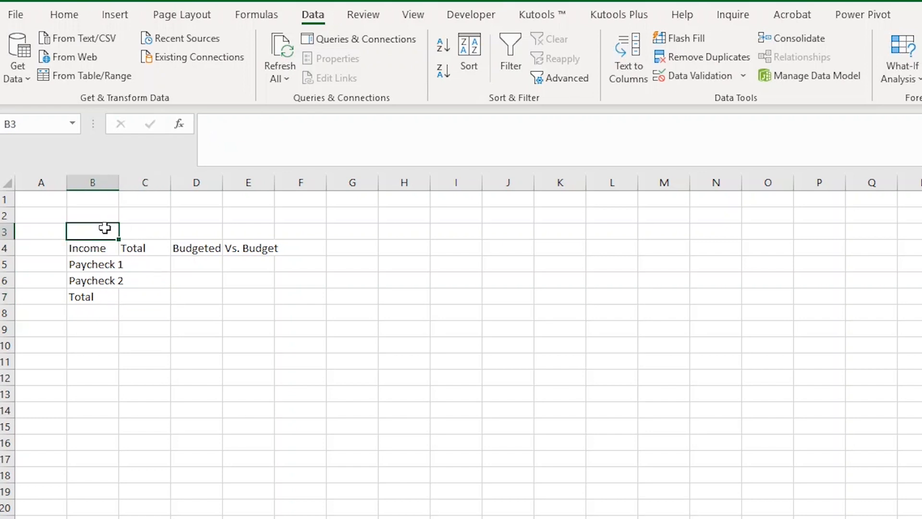
text(Month)
- Set up data validation for cell C3 beside the Month label, allowing values from a List
click(139, 233)
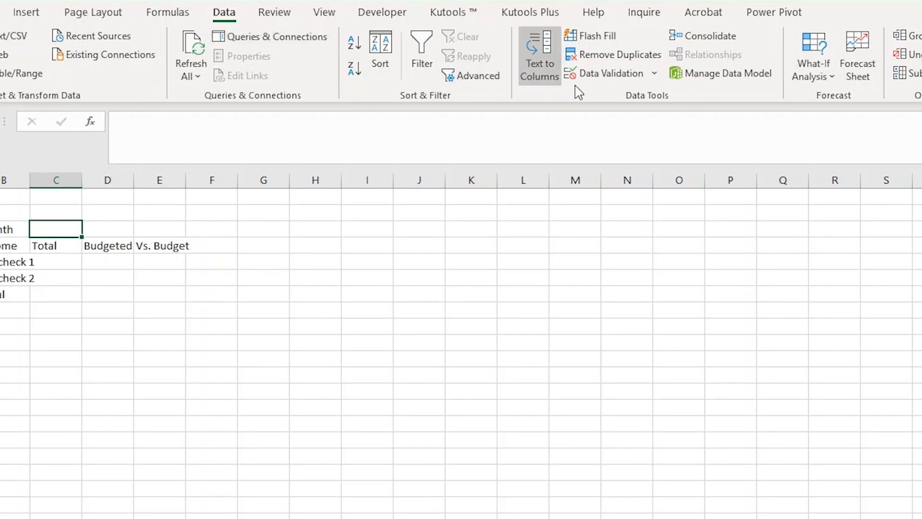
click(610, 74)
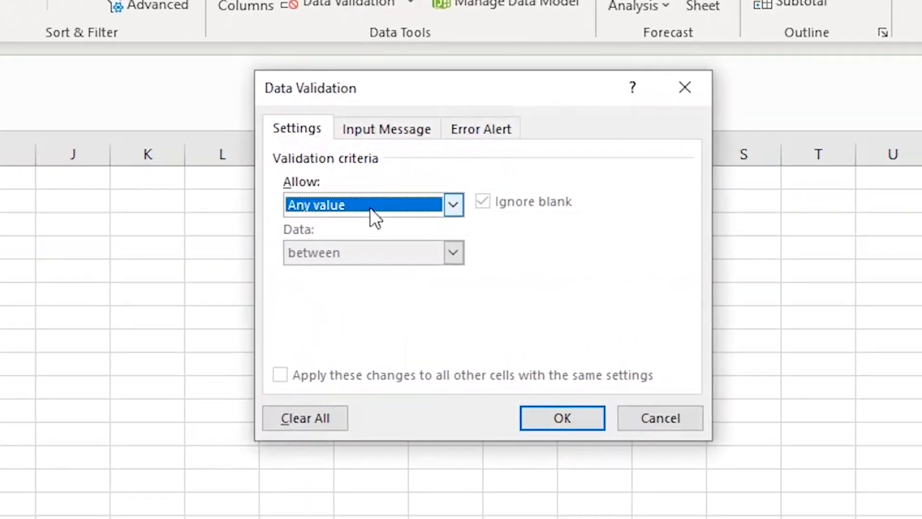
click(626, 217)
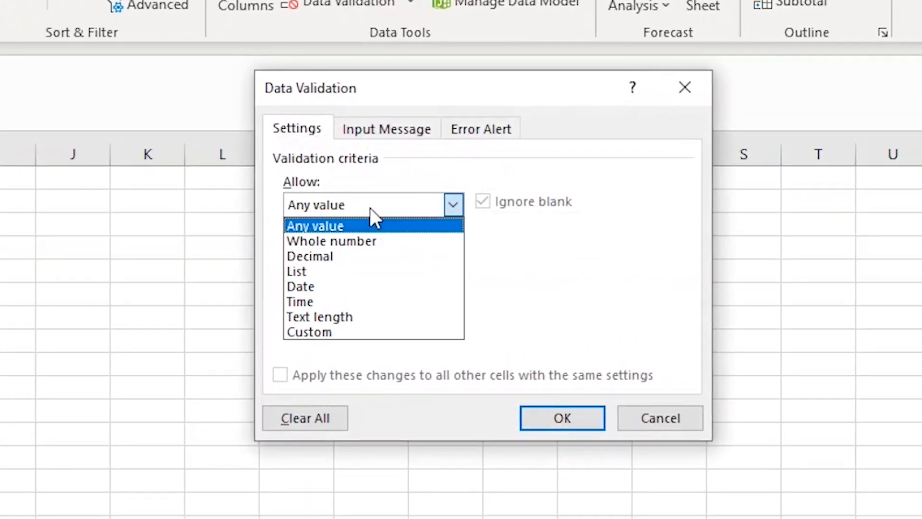
click(312, 271)
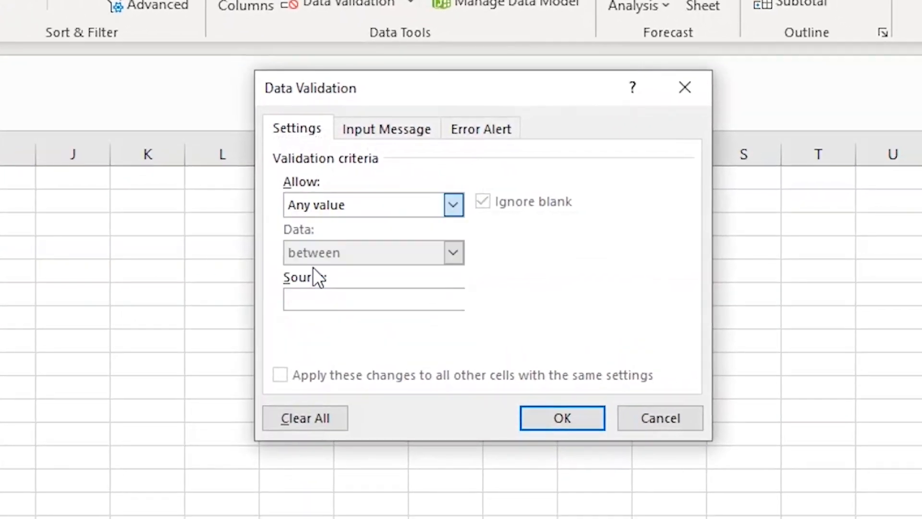
- Enter the twelve month names, January through December, separated by commas as the validation list's source and apply the rule
click(326, 303)
text(janu)
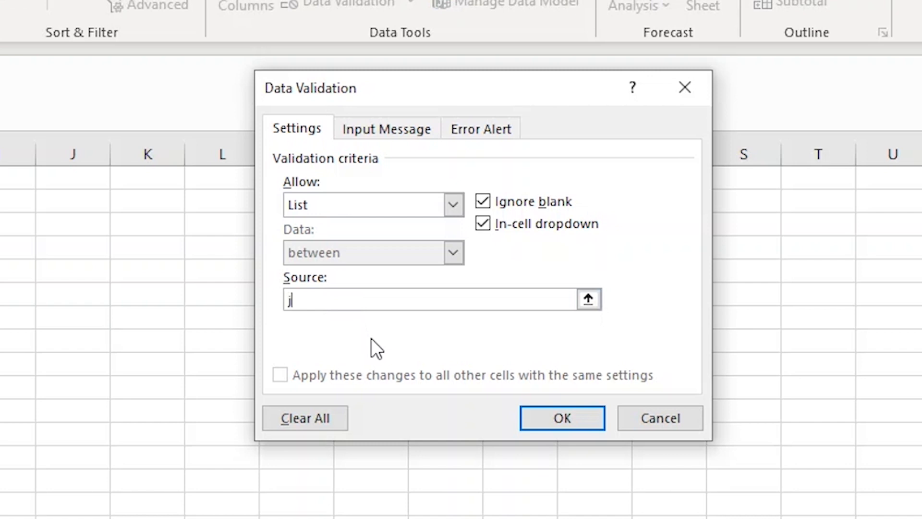
key(BackSpace)
key(BackSpace)
key(BackSpace)
key(BackSpace)
text(January, Februar)
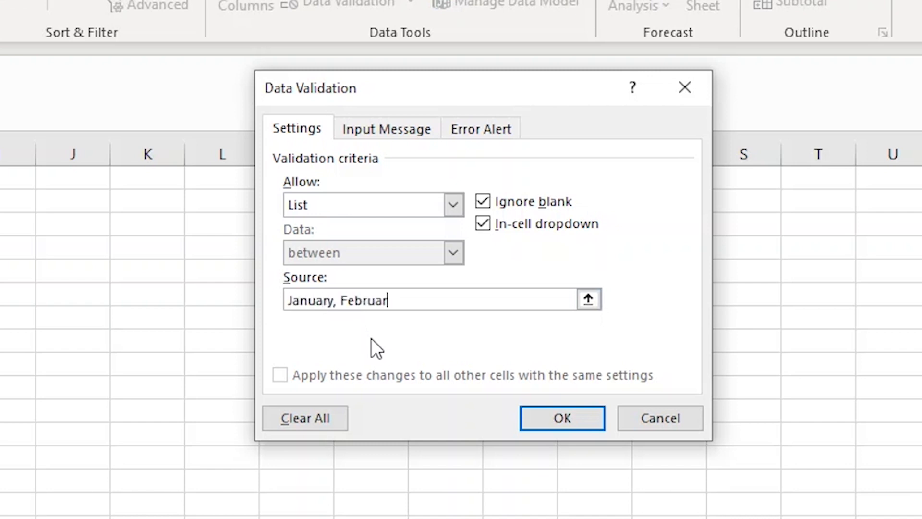
text(y, March, A)
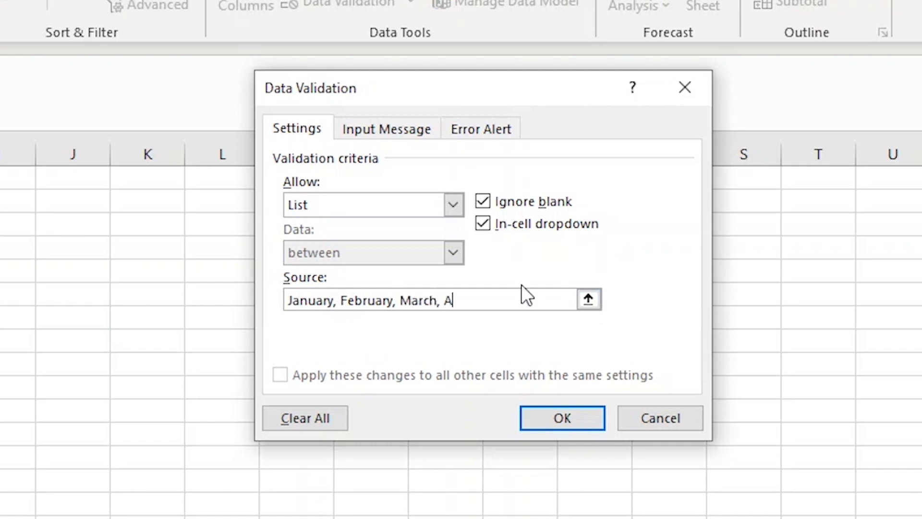
text(pril, May, June, July)
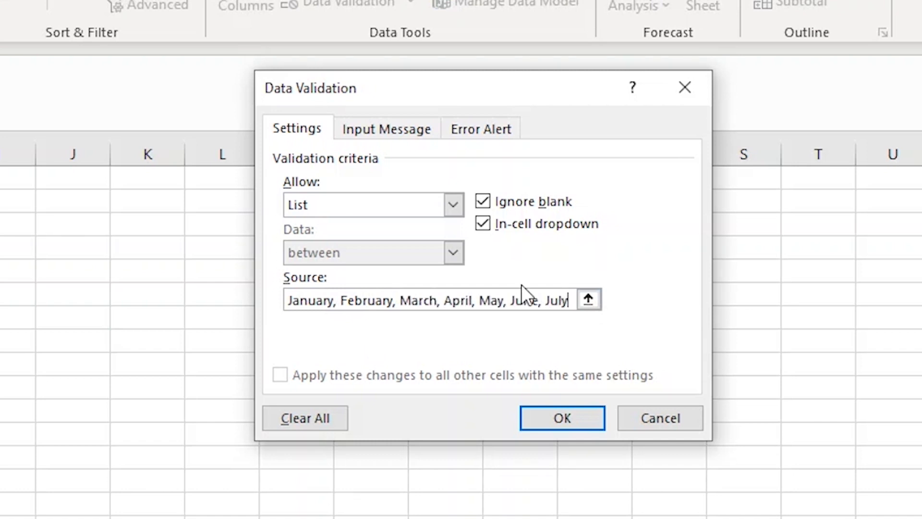
text(, August, Se)
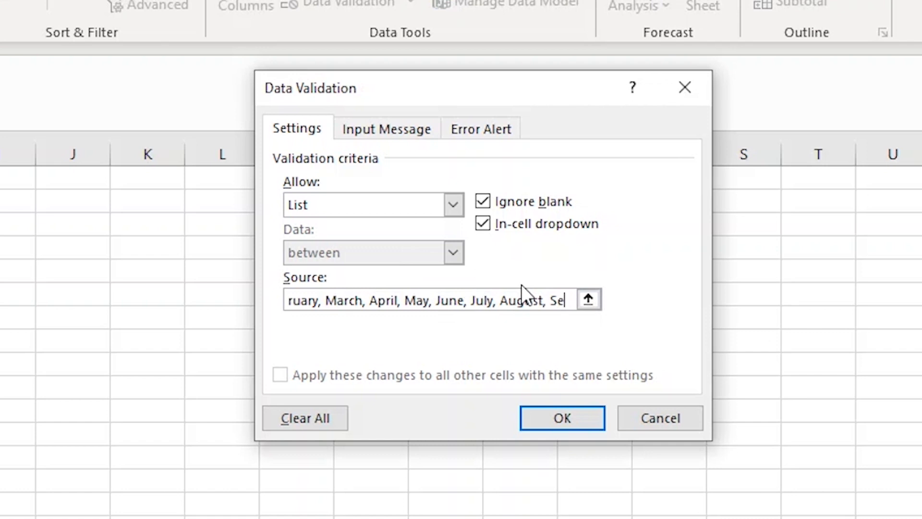
text(ptember, Octbo)
text(er, November, )
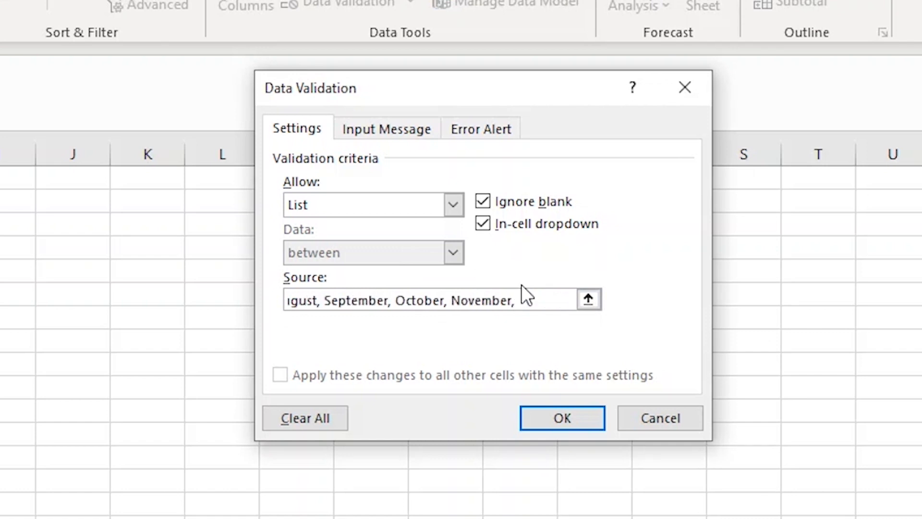
text(December)
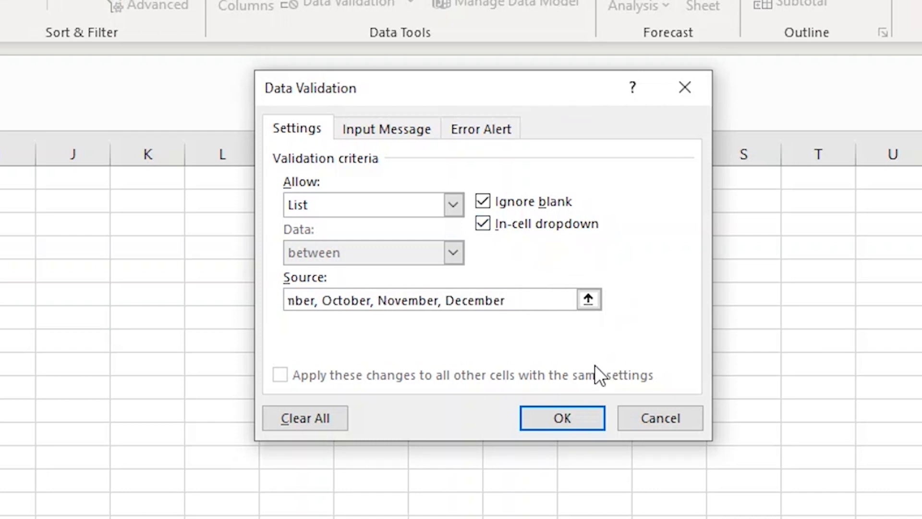
click(543, 416)
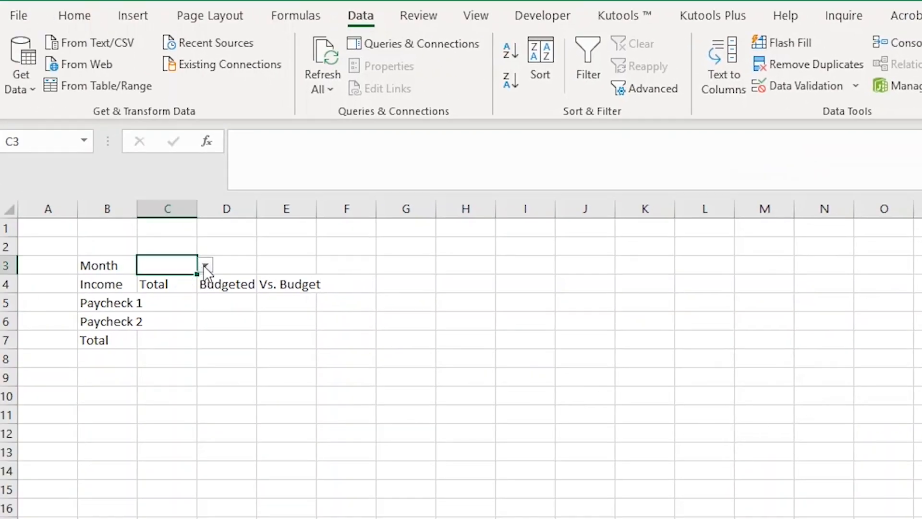
- Choose January from the month list in C3 and widen column B enough to fit the paycheck labels
click(205, 267)
click(161, 280)
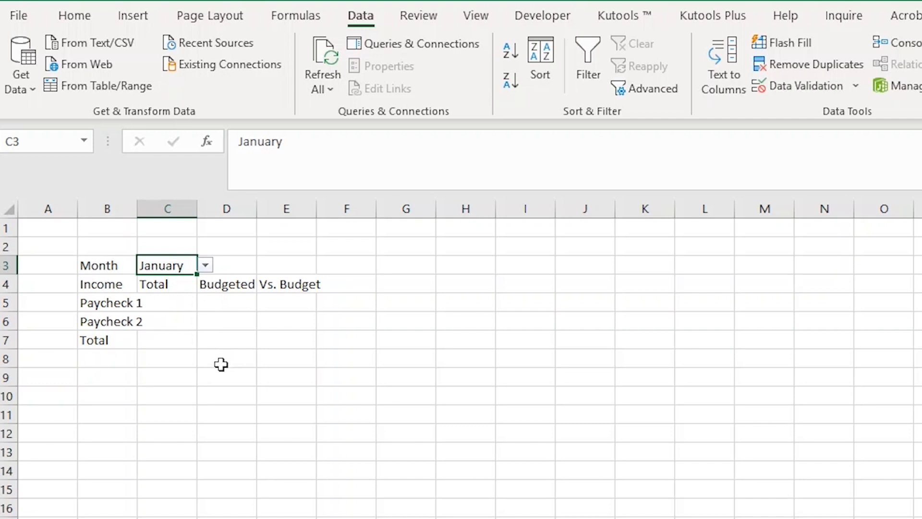
double_click(183, 307)
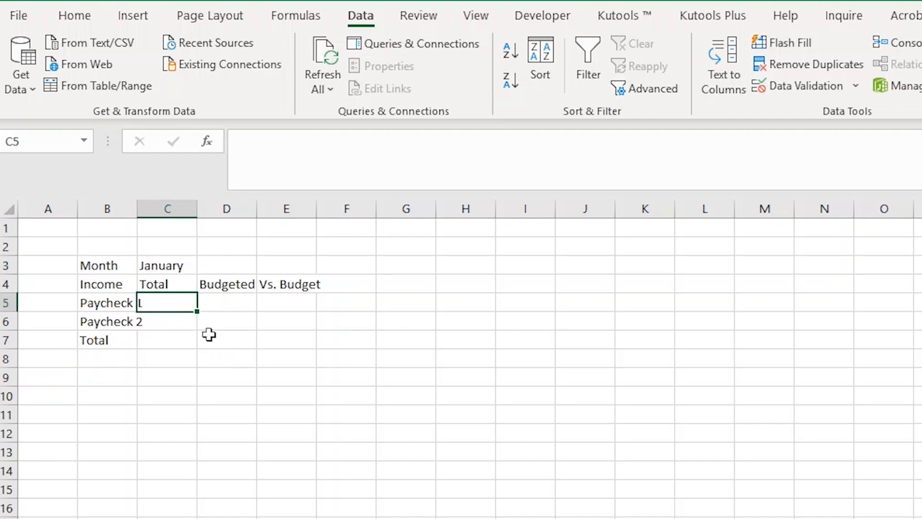
click(124, 208)
drag(146, 207, 153, 207)
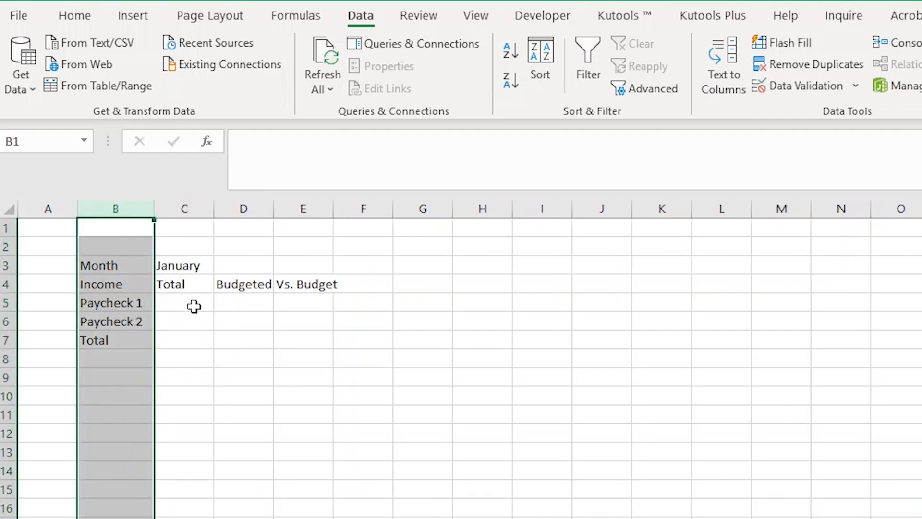
- Begin a SUMIFS formula in cell C5 for Paycheck 1, with the Log sheet's Income column, Log!E:E, as the sum range
click(194, 305)
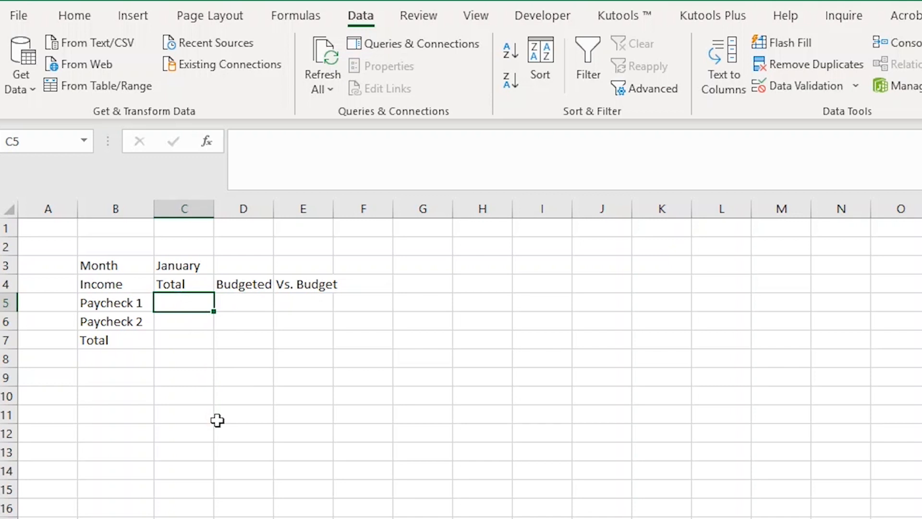
text(=SUMIFS)
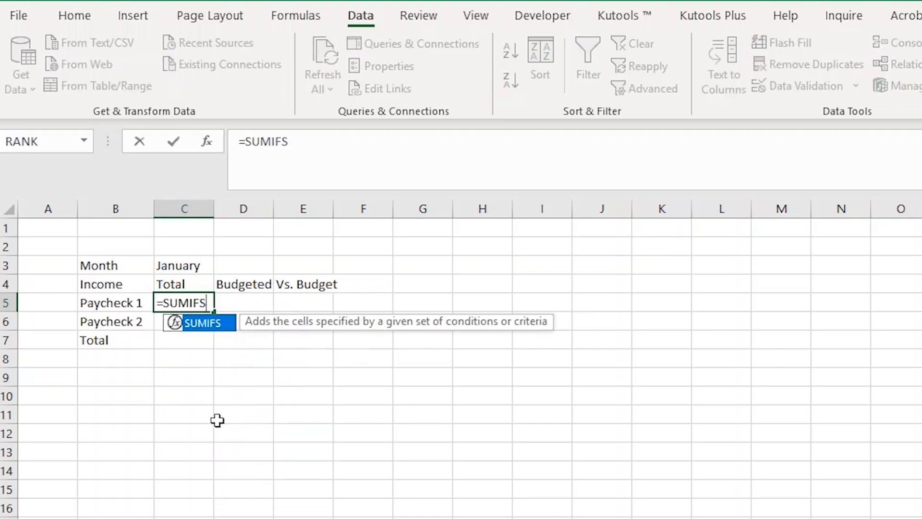
text(()
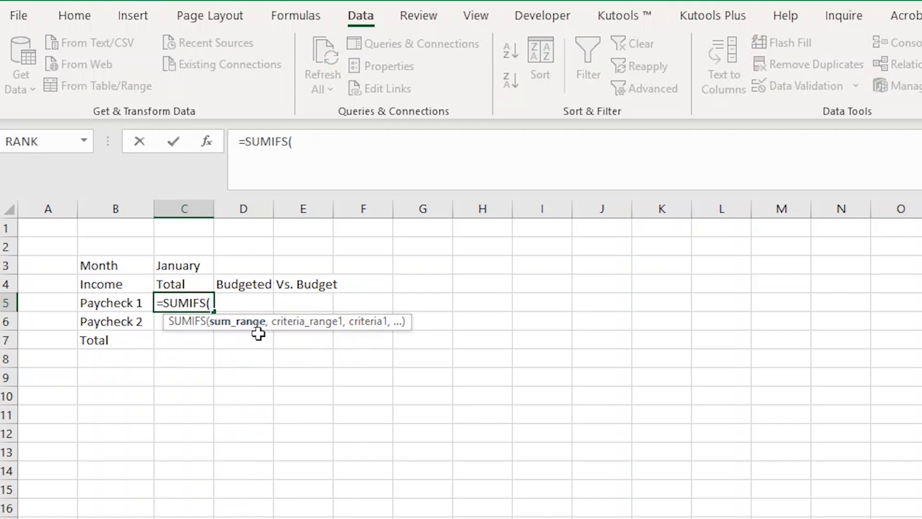
drag(275, 323, 348, 106)
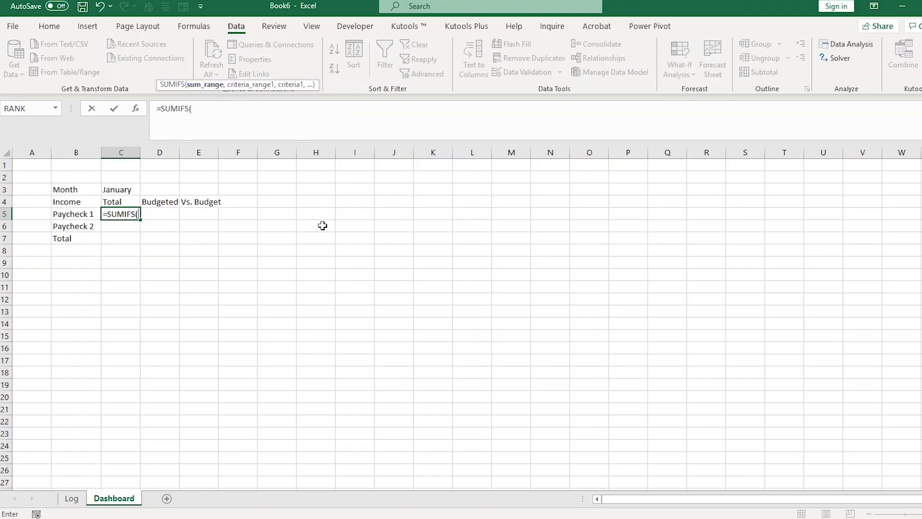
click(72, 498)
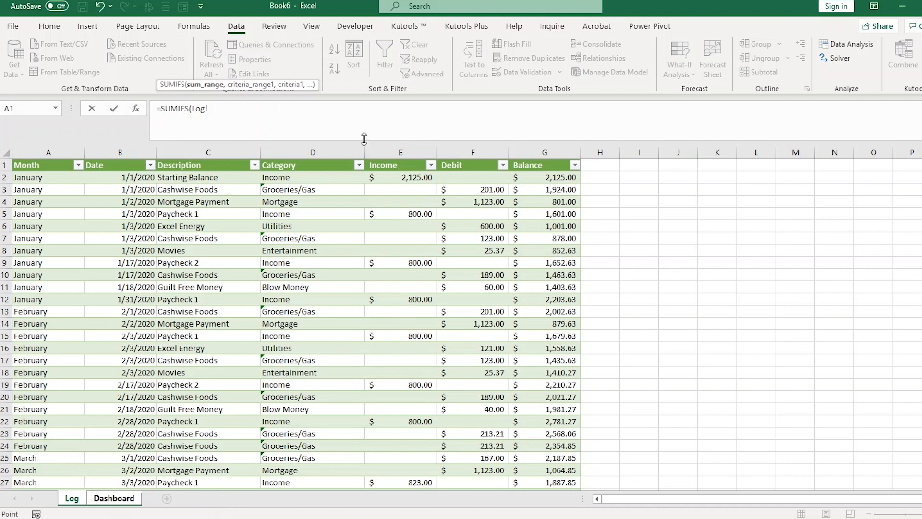
click(214, 109)
text(E:E)
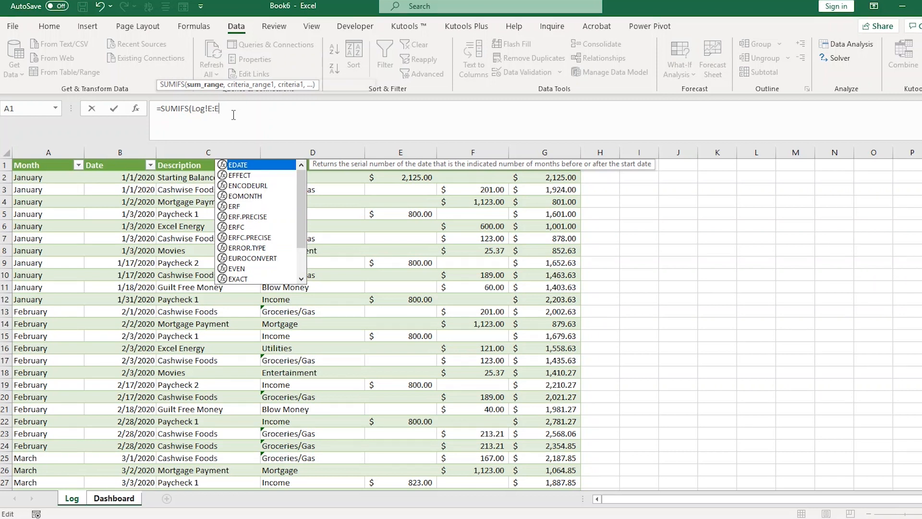
text(,)
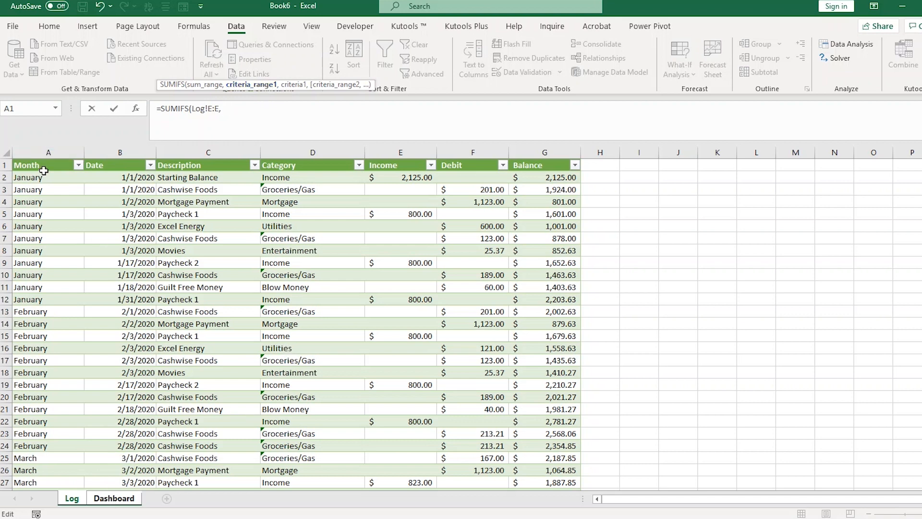
- Add the month condition to the SUMIFS formula, with Log!A:A as criteria range and Dashboard!C3 as criterion
click(110, 498)
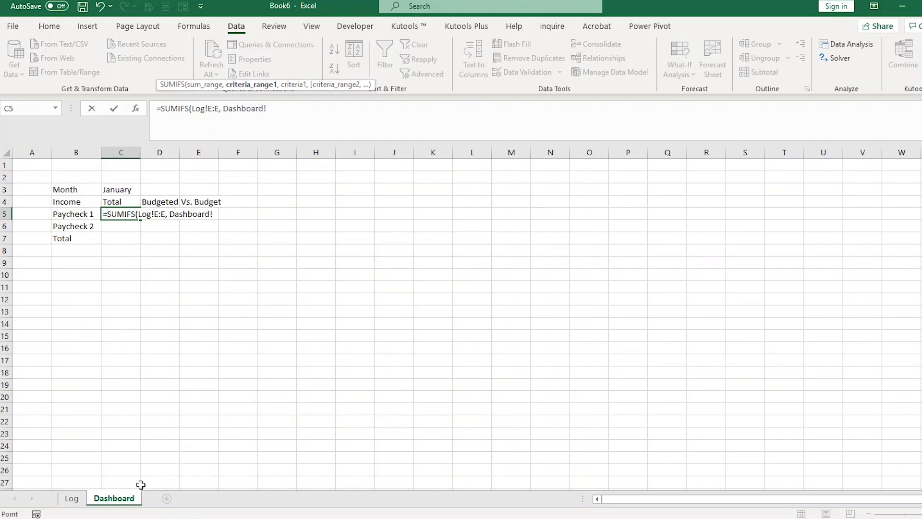
click(72, 499)
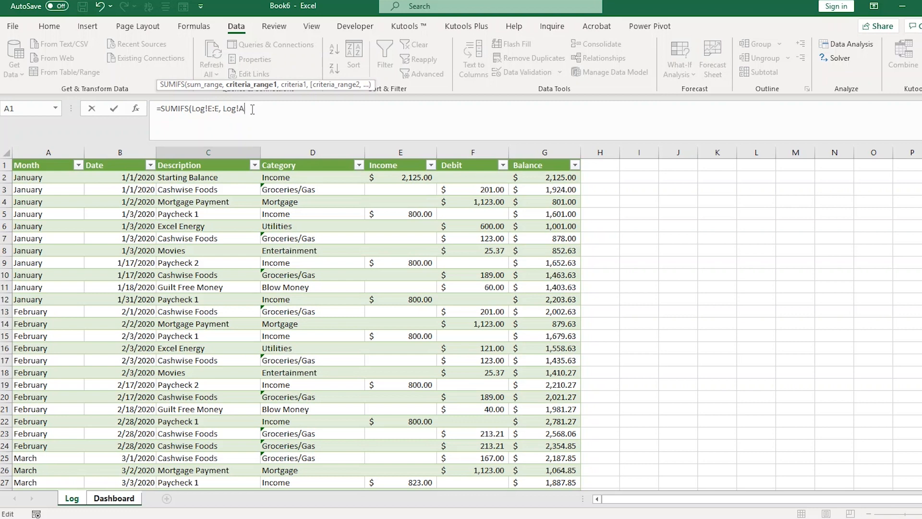
click(252, 109)
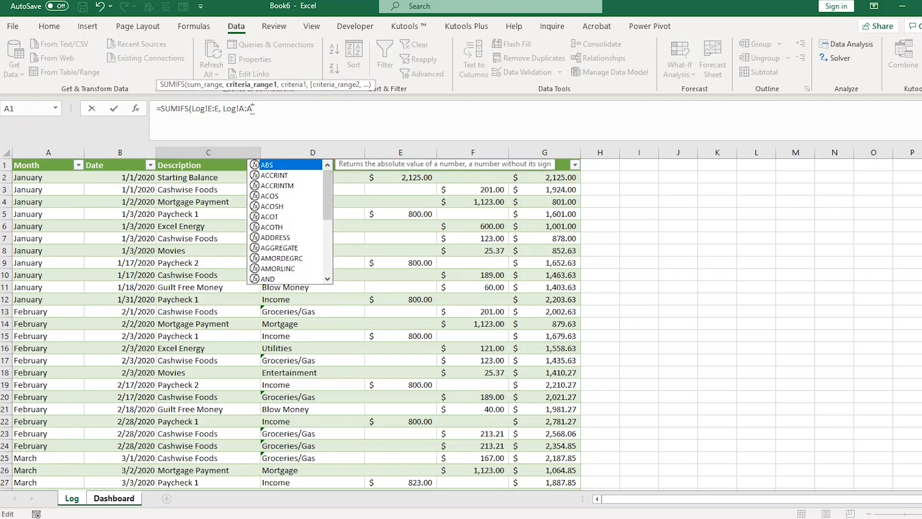
text(,)
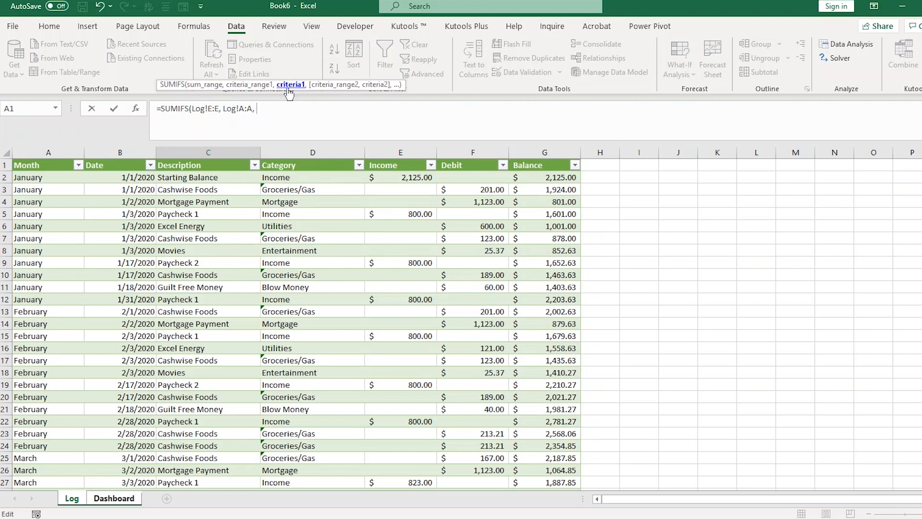
click(131, 500)
click(119, 189)
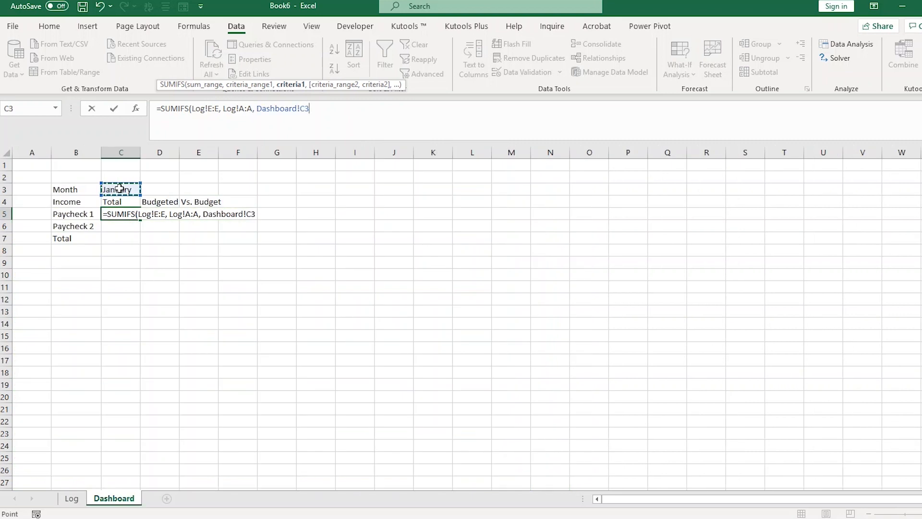
text(,)
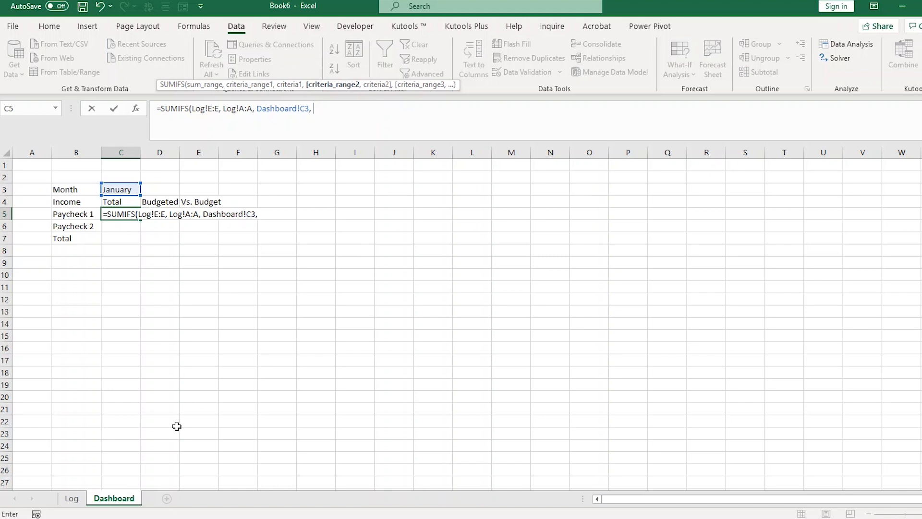
- Add the description condition Log!C:C matching Dashboard!B5 to the SUMIFS formula, complete it, and reselect cell C5
click(72, 498)
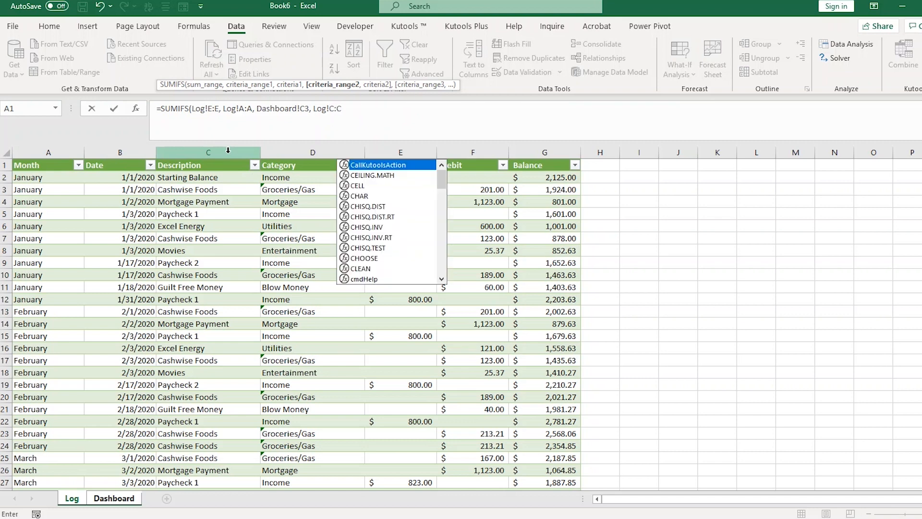
text(,)
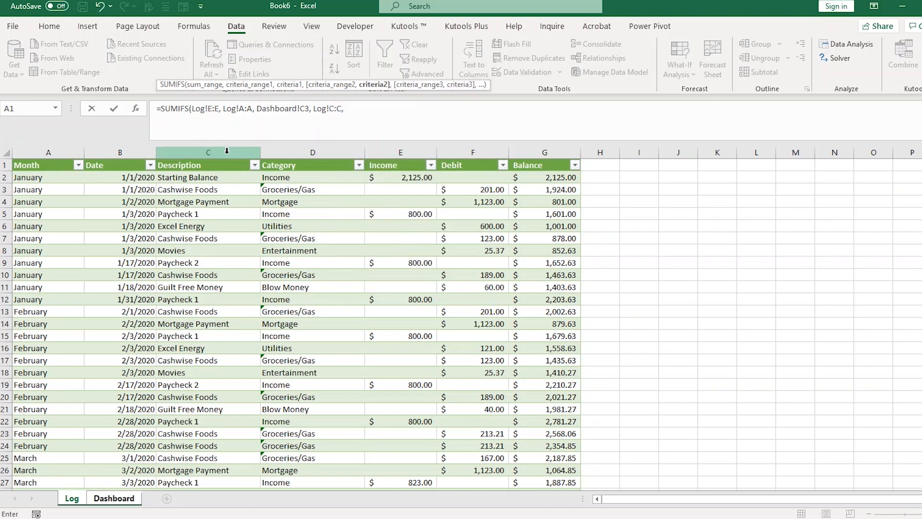
click(111, 498)
click(83, 214)
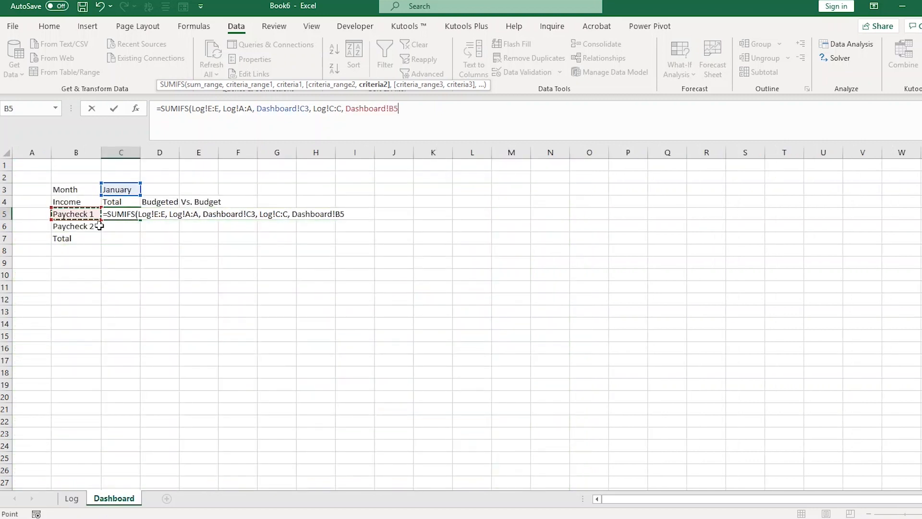
text())
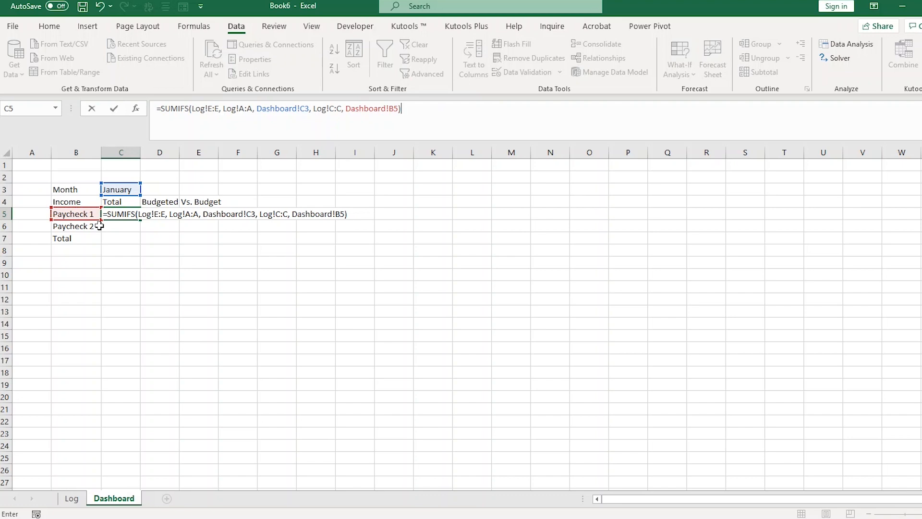
key(Return)
click(128, 214)
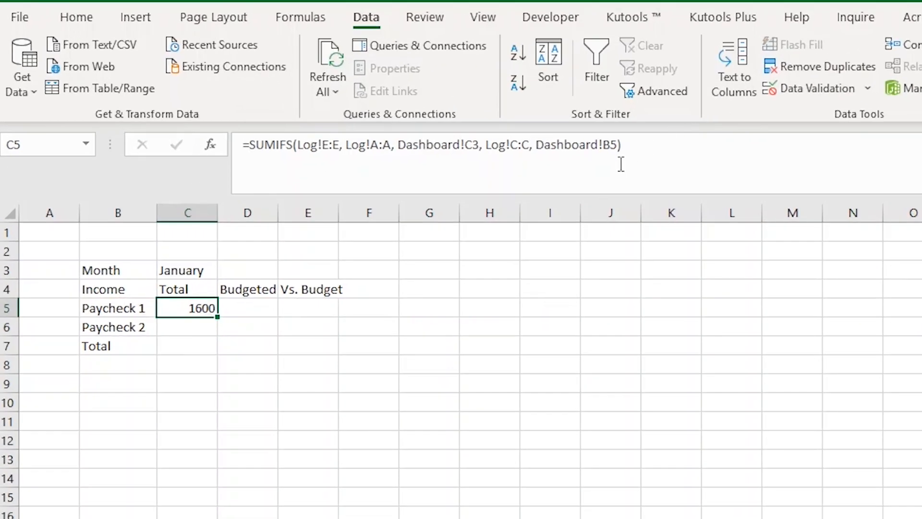
- Make the C3 month reference absolute in C5's SUMIFS formula and fill the formula down to C6 for Paycheck 2
click(473, 142)
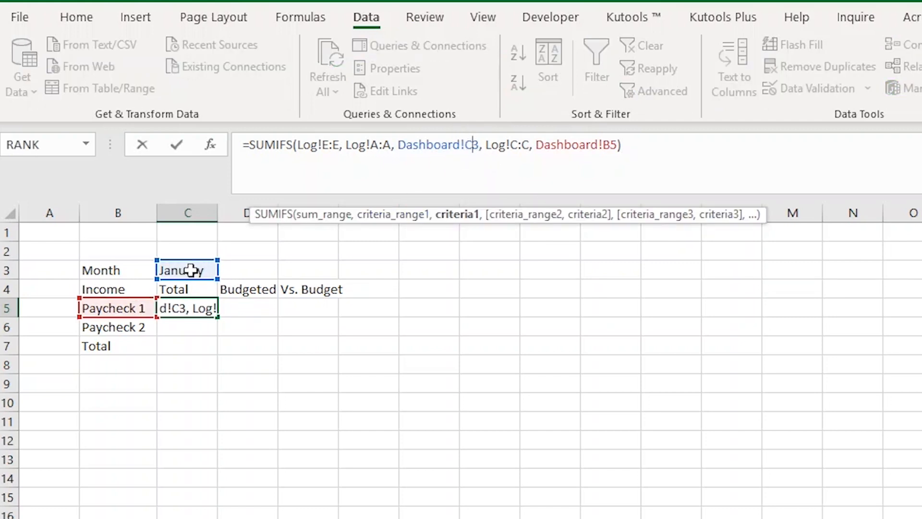
key(F4)
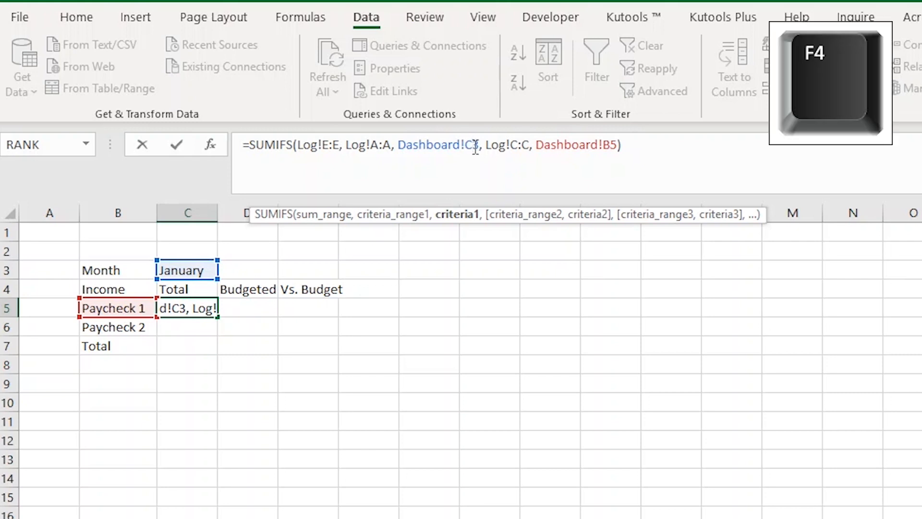
click(638, 145)
key(Return)
click(186, 307)
drag(217, 318, 222, 343)
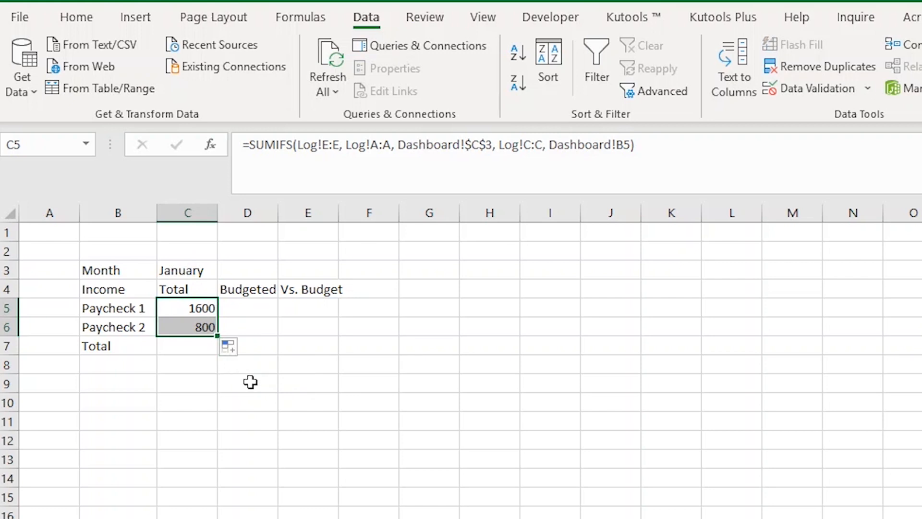
click(258, 309)
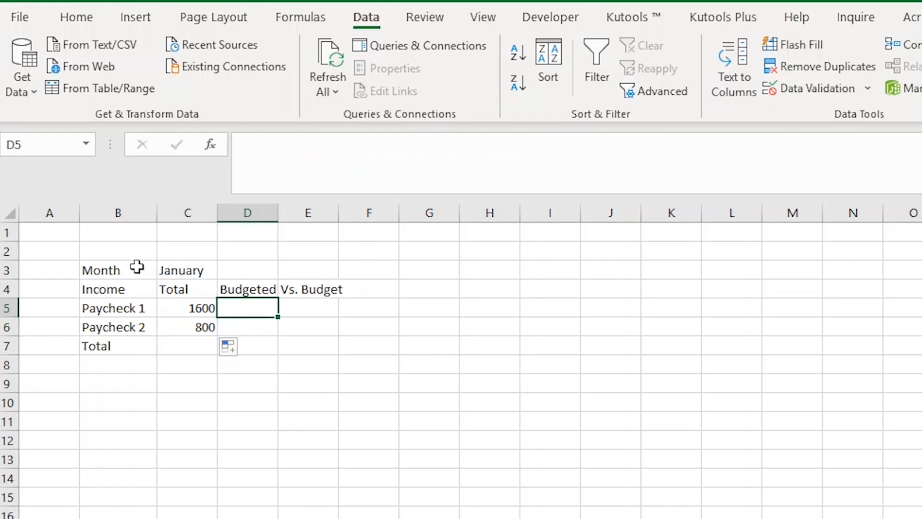
- Merge and center B2:E2 above the income table and enter the title "Month To Date"
drag(120, 251, 301, 253)
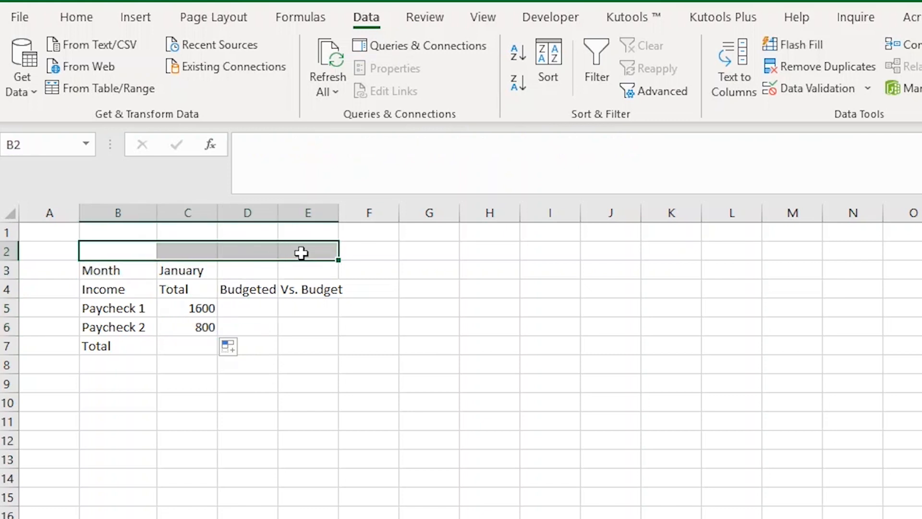
click(85, 25)
click(534, 83)
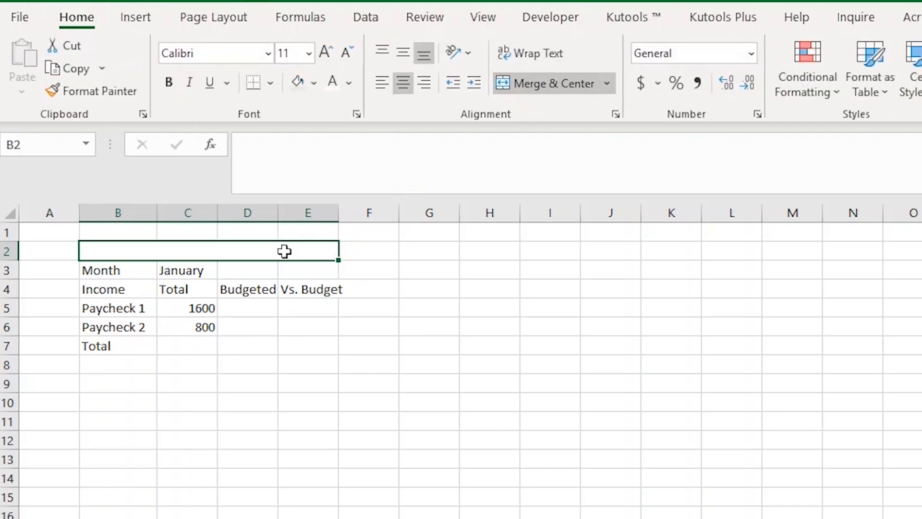
text(Month T)
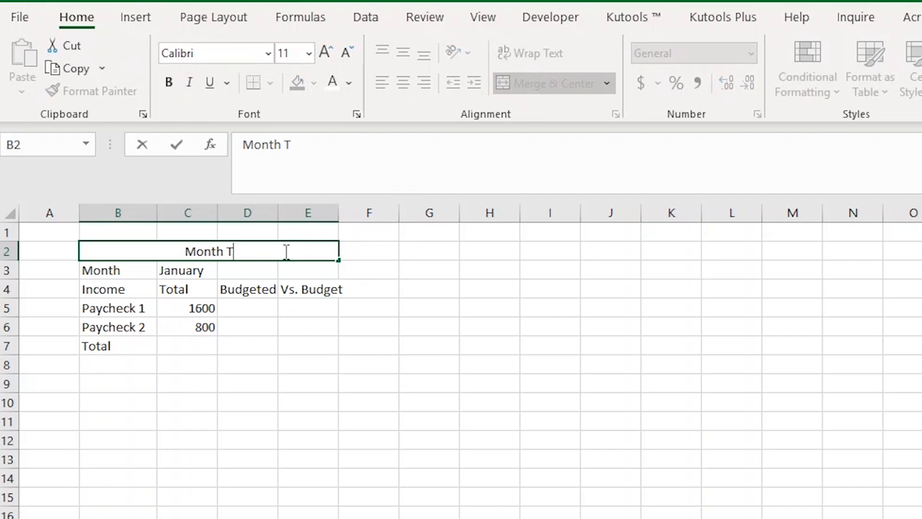
text(o Date)
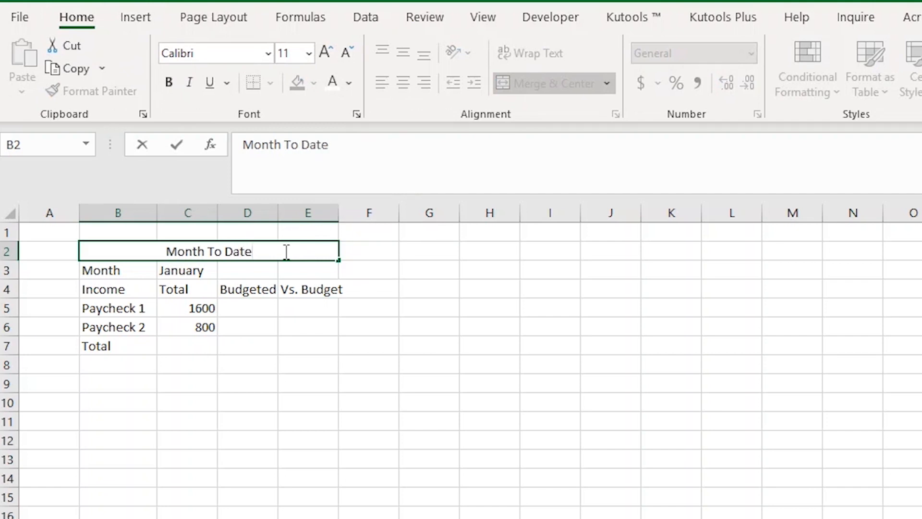
key(Return)
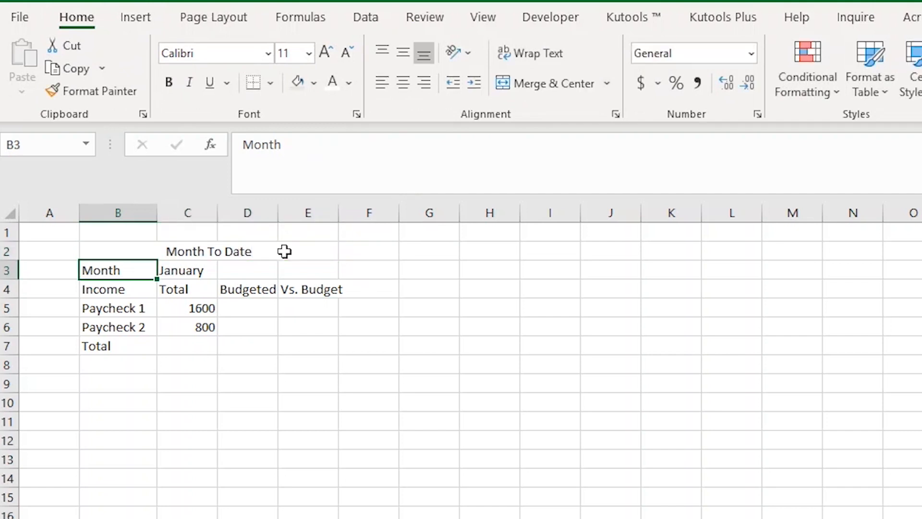
- Format the Month To Date title with a black fill, white text and font size 14
click(163, 252)
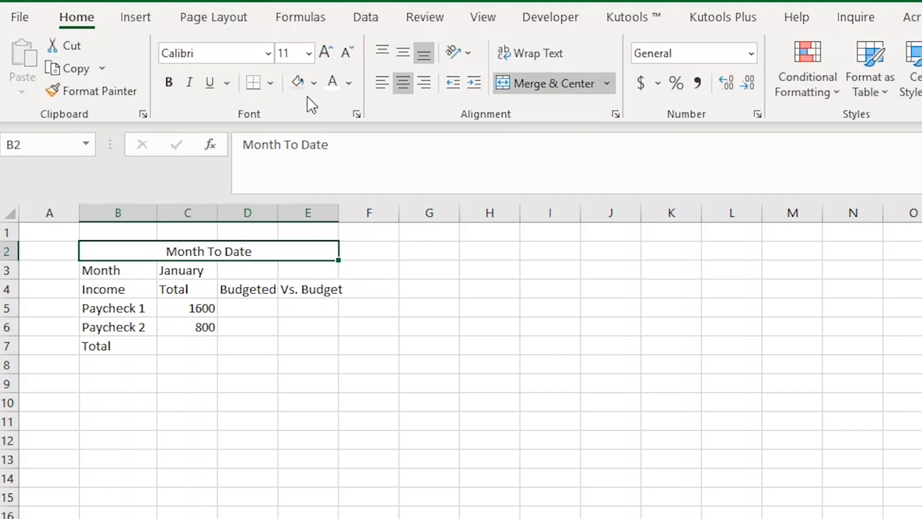
click(314, 82)
click(313, 130)
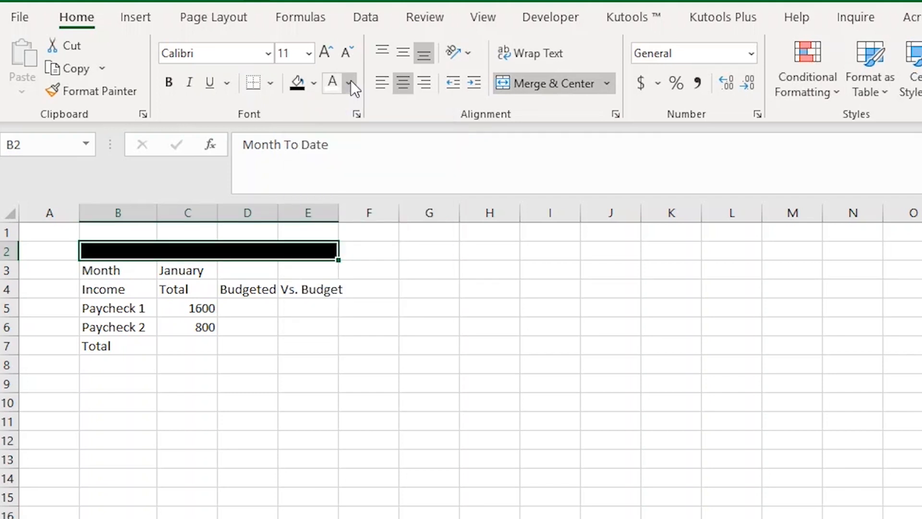
click(339, 82)
click(327, 52)
click(326, 52)
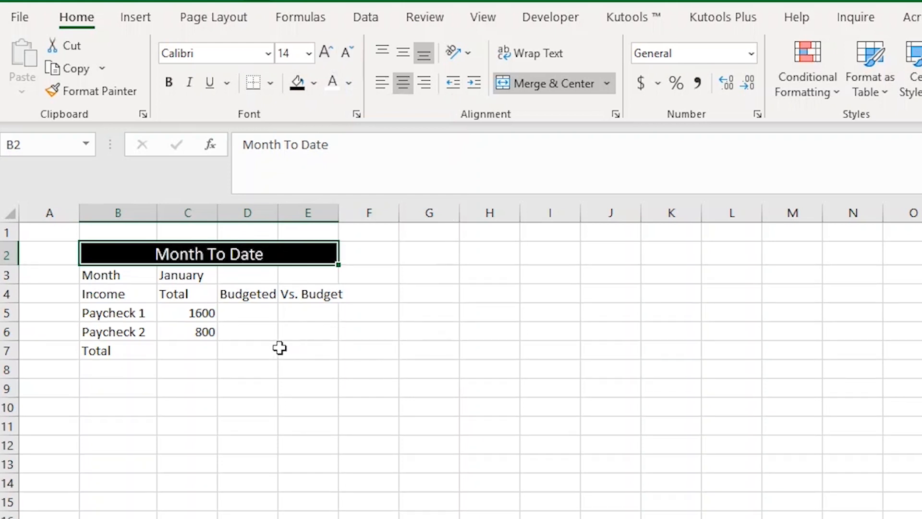
- Merge and center the month selector cell across C3:E3 and check its drop-down list
click(177, 278)
drag(177, 279, 303, 276)
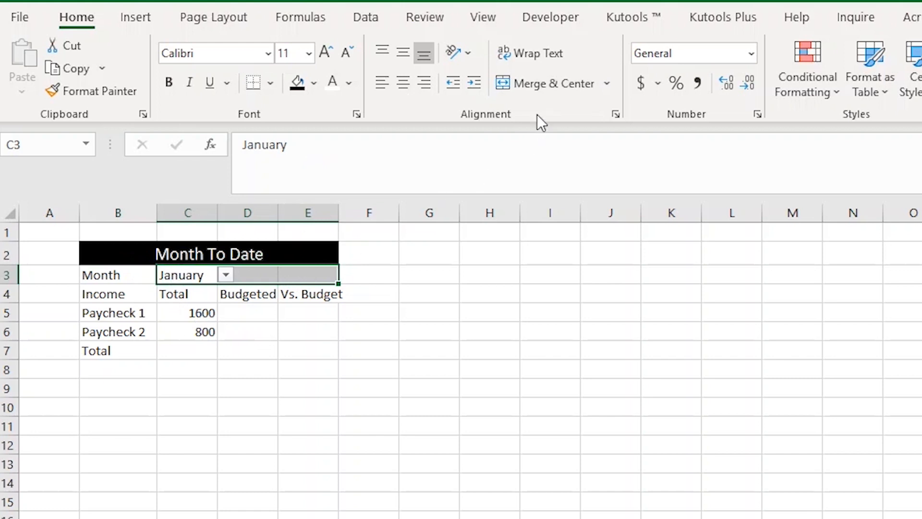
click(541, 84)
click(394, 310)
click(330, 274)
click(346, 275)
click(347, 276)
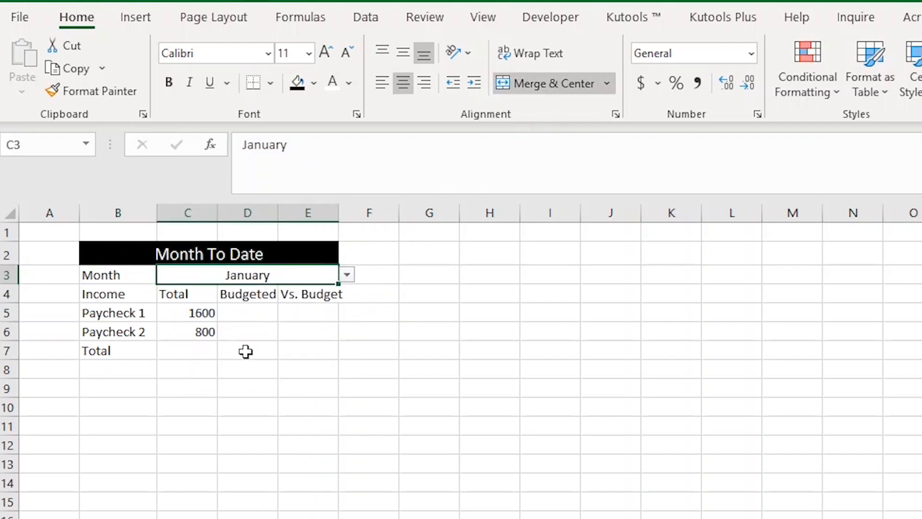
- Apply a light gray fill to the income header row B4:E4
drag(113, 301, 317, 295)
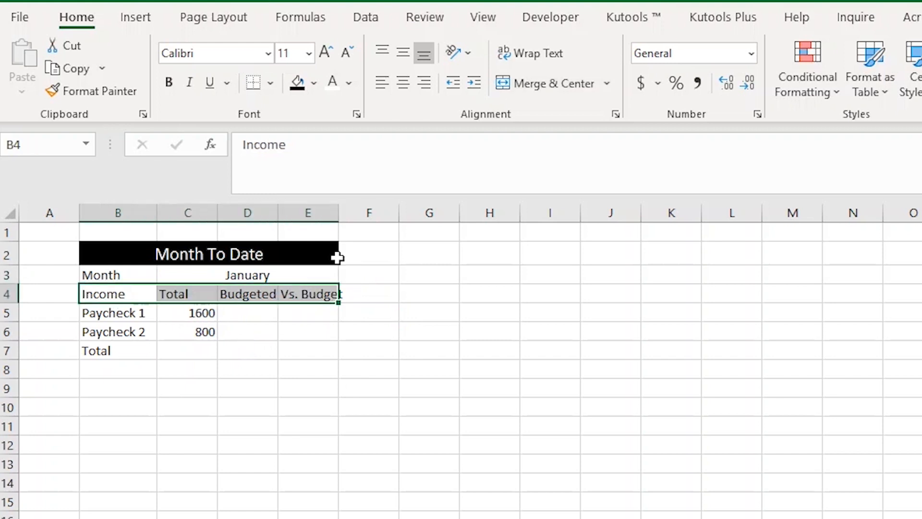
click(315, 83)
click(330, 133)
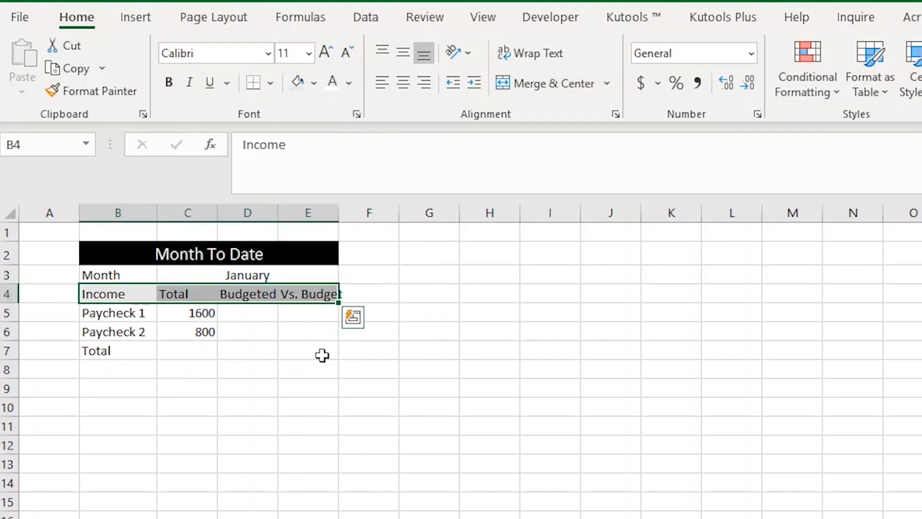
- Enter budgeted amounts of 1500 for Paycheck 1 in D5 and 1000 for Paycheck 2 in D6
click(252, 317)
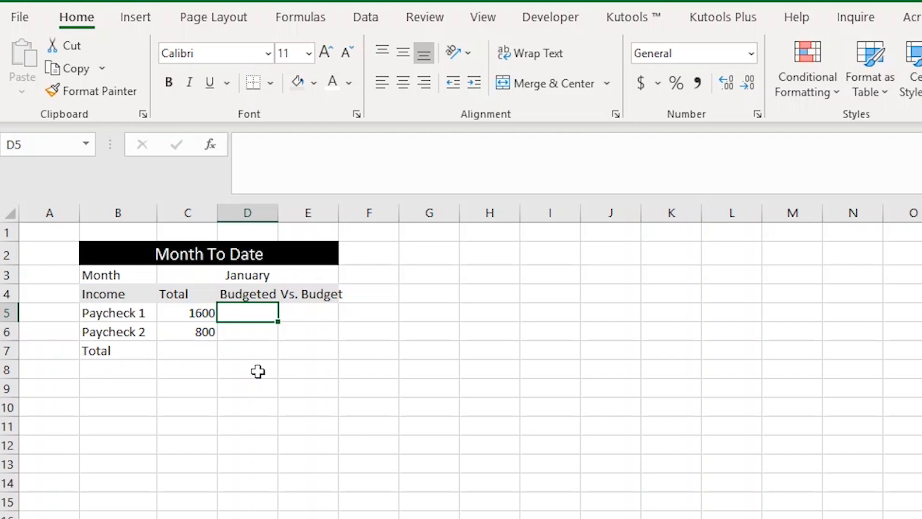
text(1500)
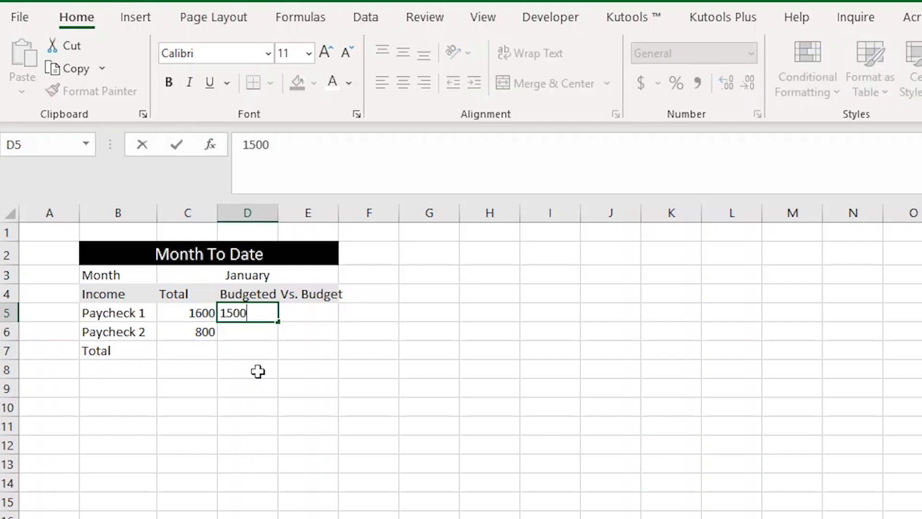
key(Return)
text(1000)
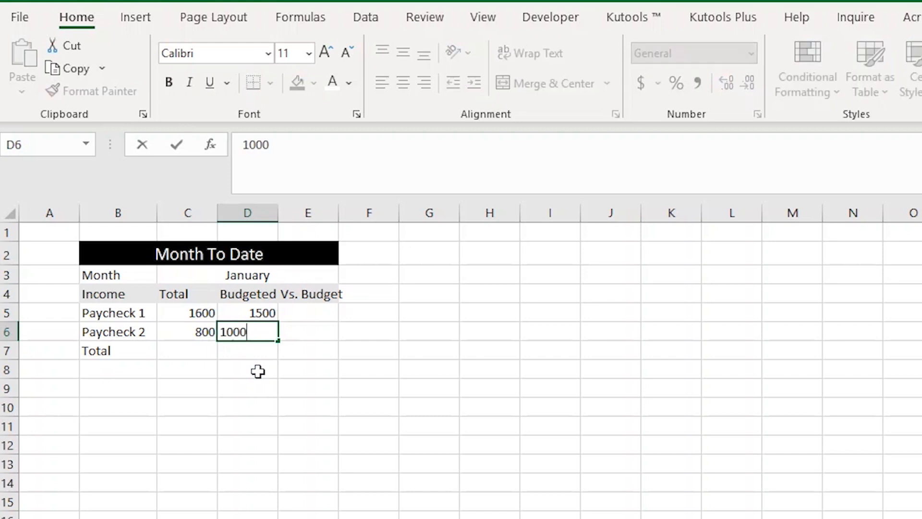
key(Return)
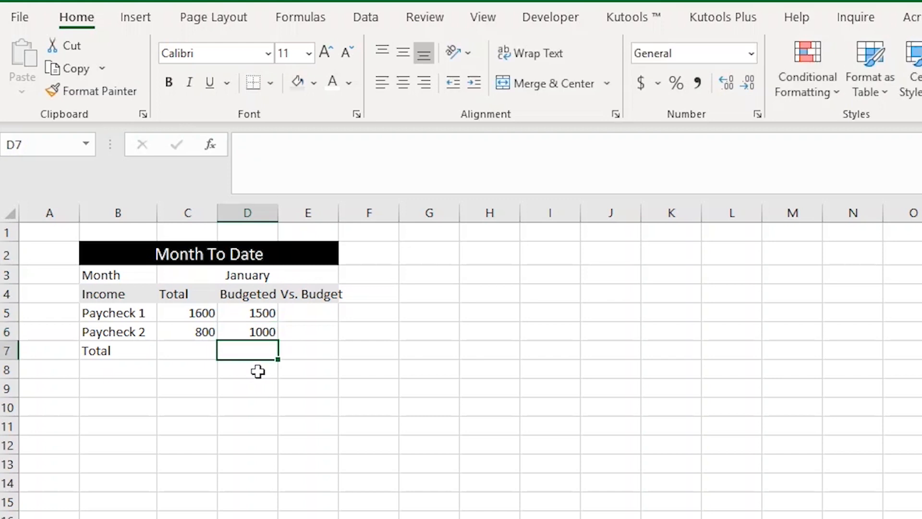
- Total the two paychecks in cell C7 with the formula =SUM(C5:C6)
click(199, 353)
text(=sum)
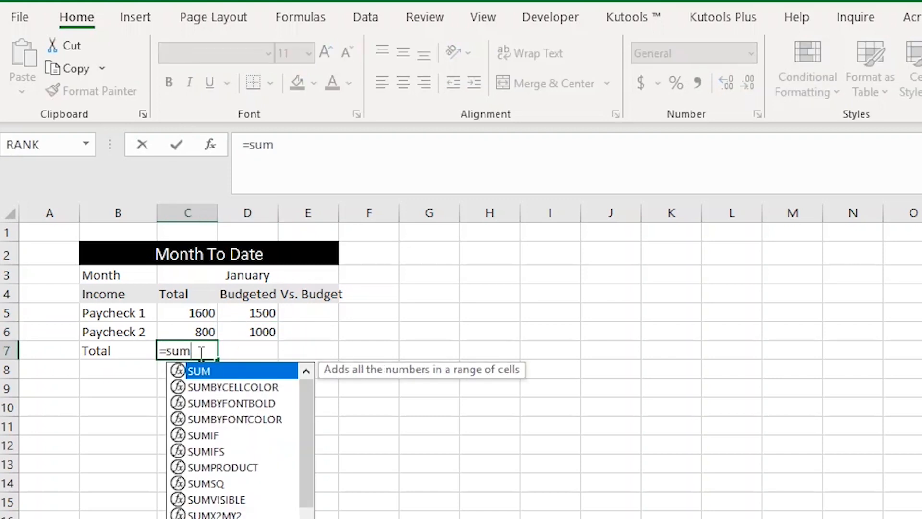
text(()
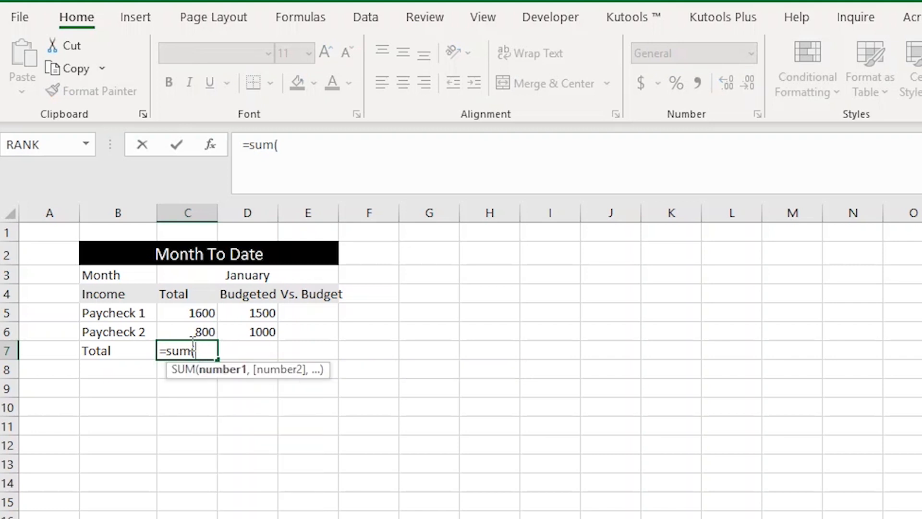
drag(185, 313, 184, 332)
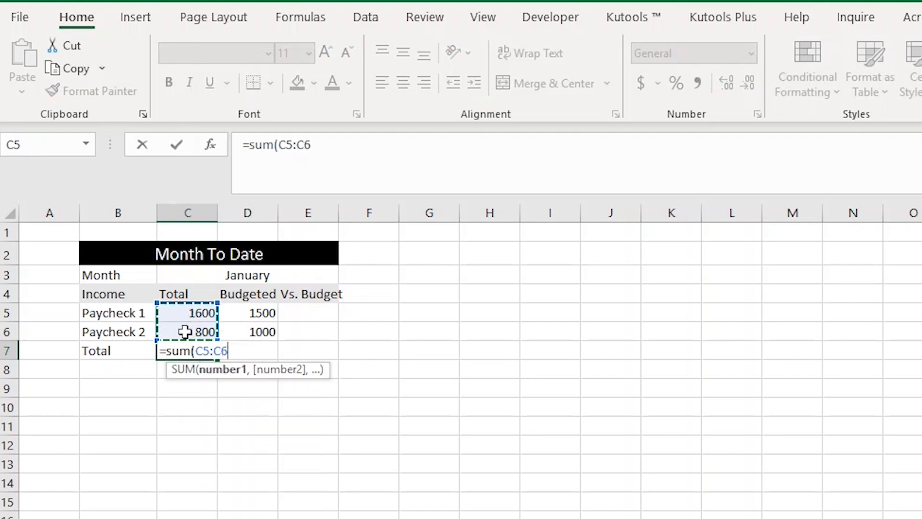
text())
key(Return)
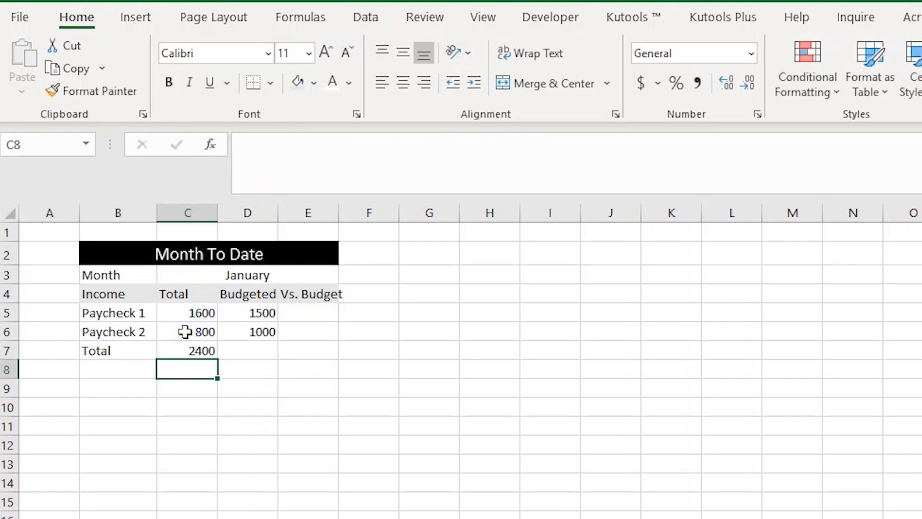
- Copy the total formula from C7 across to D7 and apply the Accounting dollar format to C5:D7
click(185, 350)
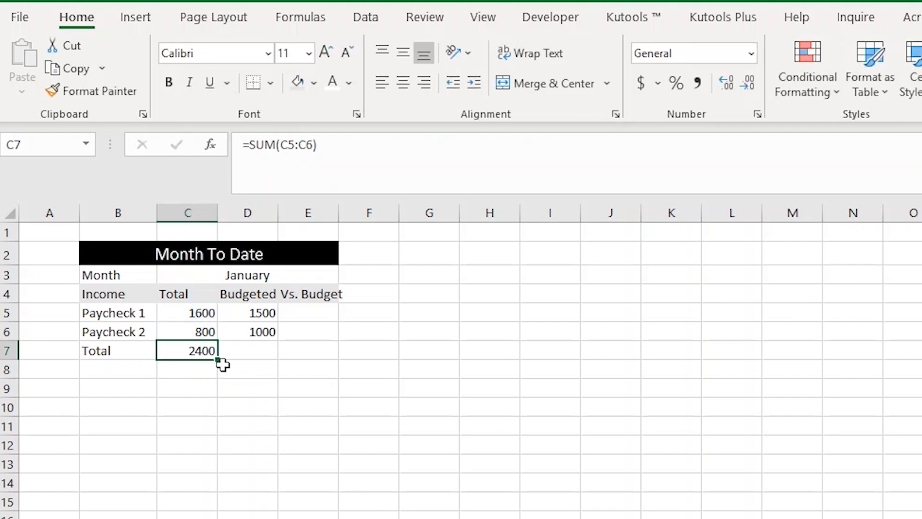
drag(219, 364, 272, 365)
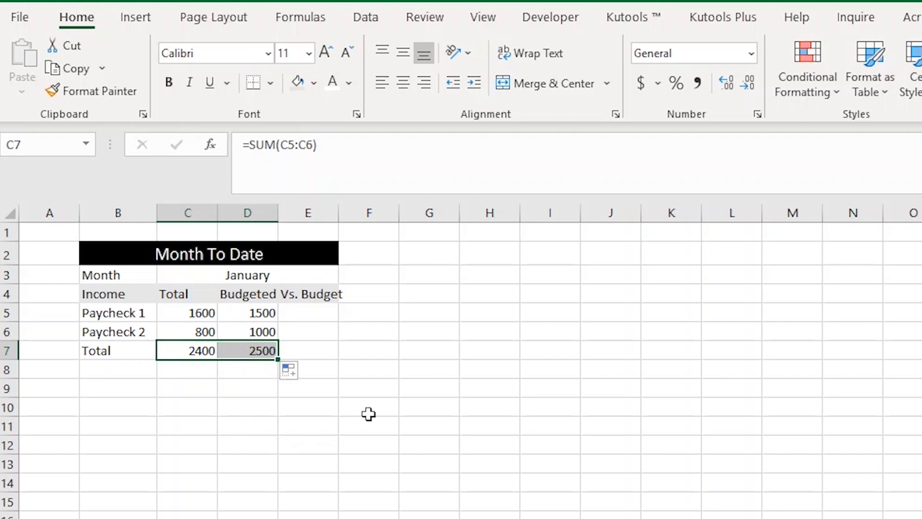
drag(219, 312, 244, 348)
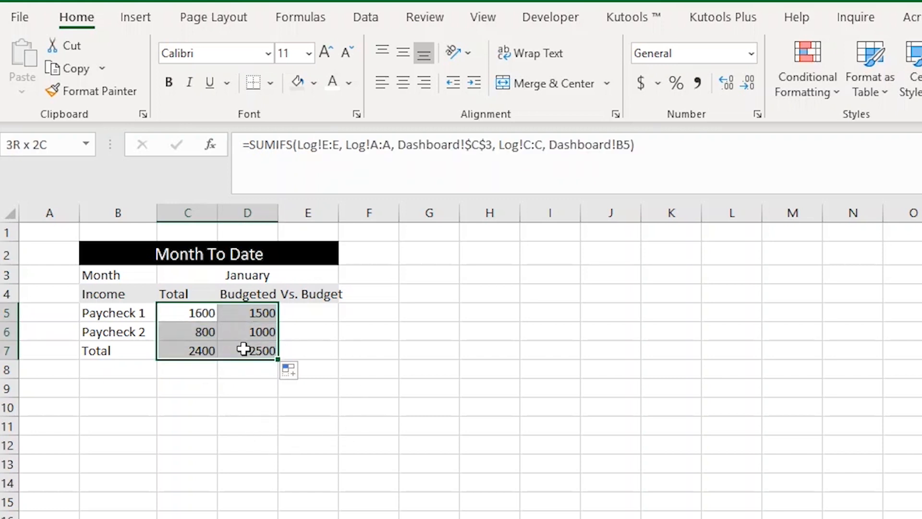
click(642, 84)
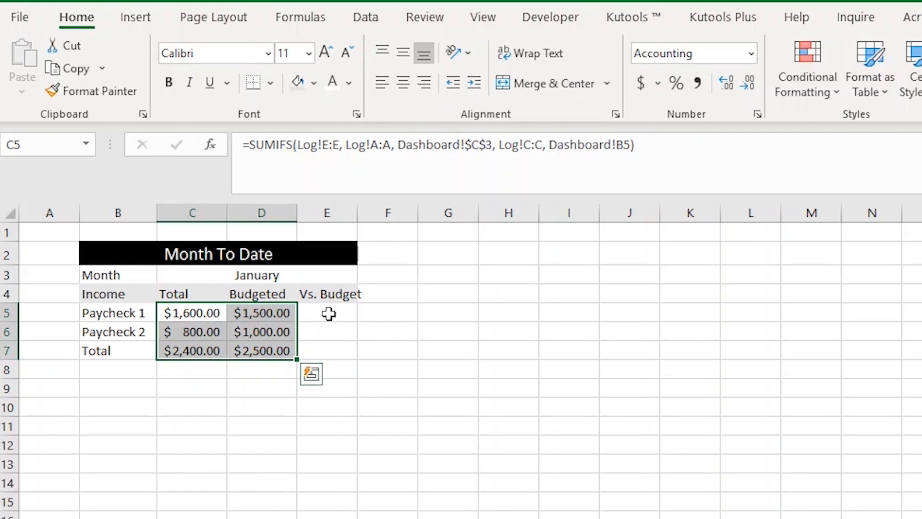
- Enter =C5 in the Vs. Budget cell E5 and fill it down to E7
click(328, 313)
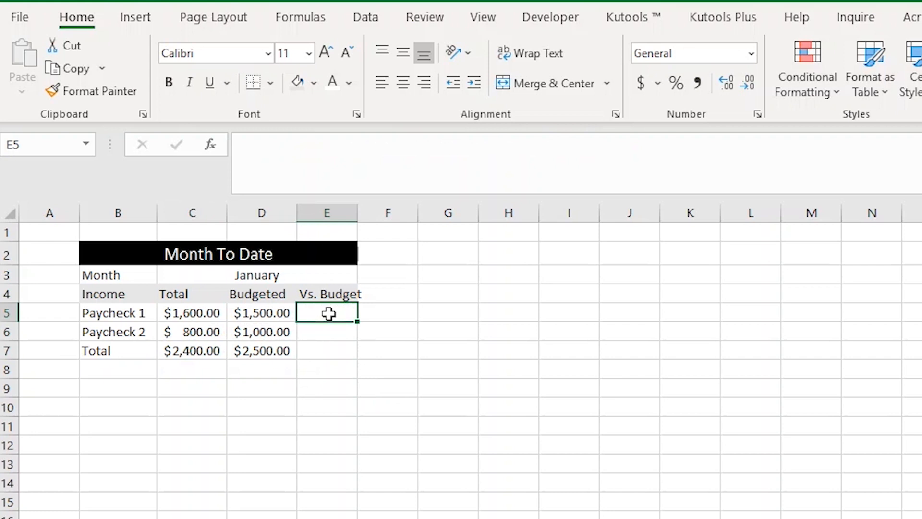
text(=)
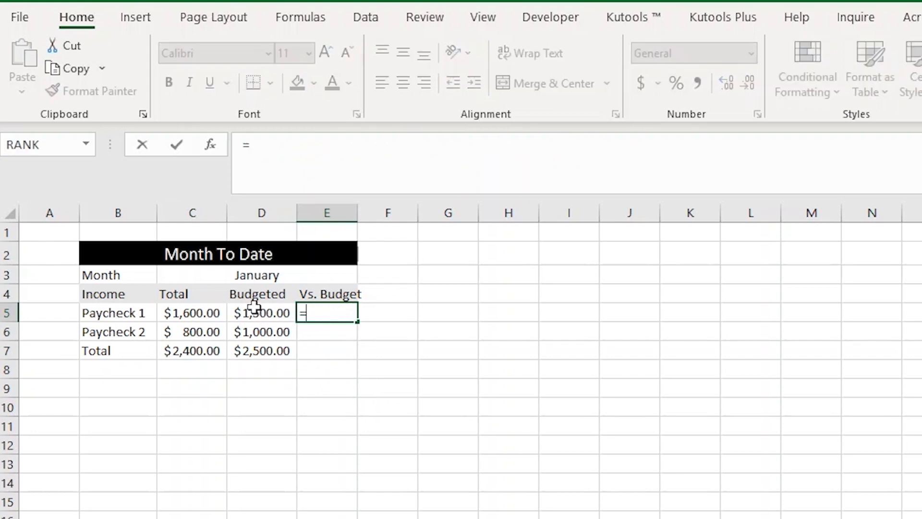
click(199, 310)
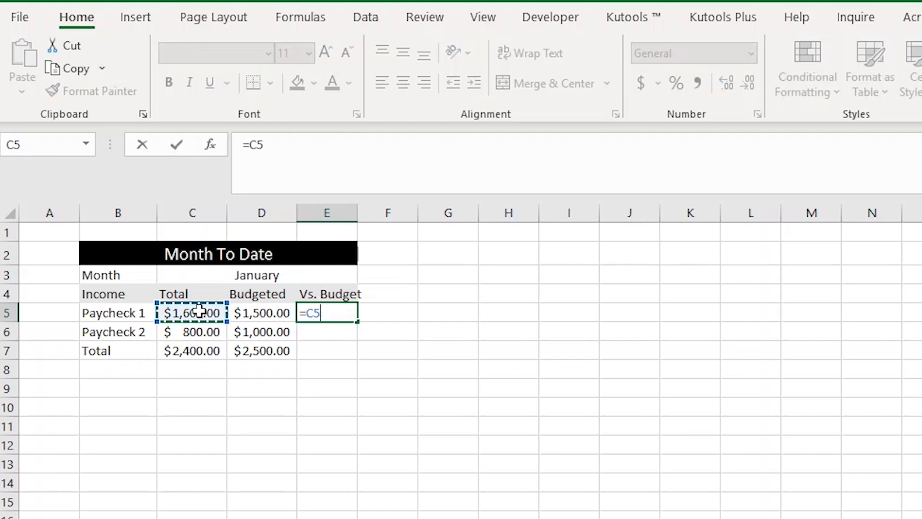
key(Return)
click(334, 309)
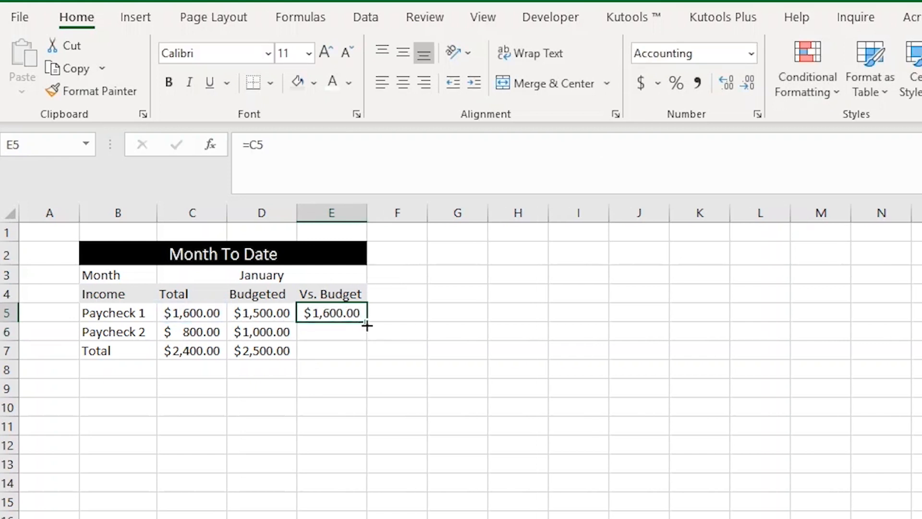
drag(366, 327, 359, 355)
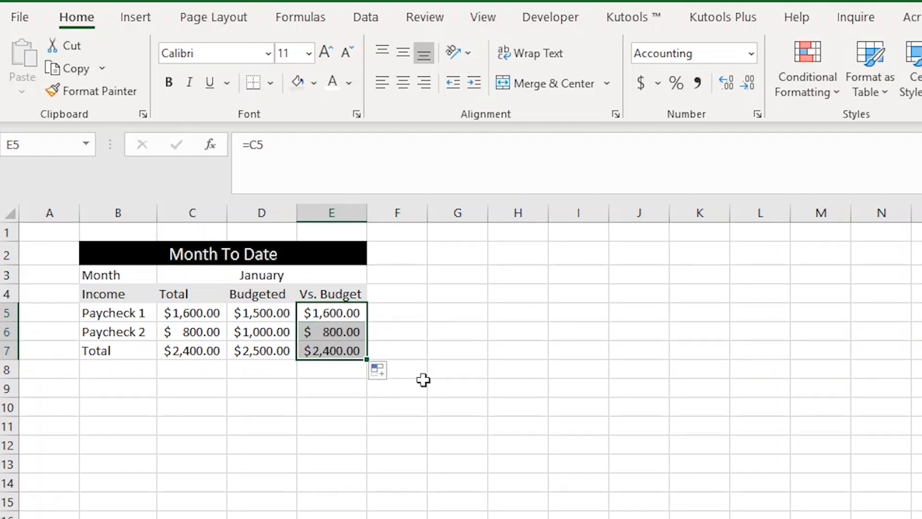
- Apply a green gradient-fill data bar to the Paycheck 1 Vs. Budget cell E5
click(333, 313)
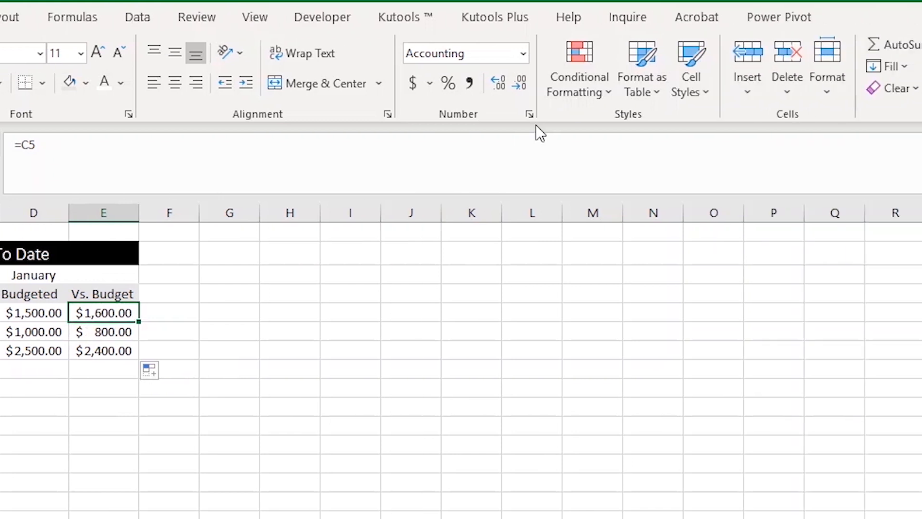
click(796, 79)
mouse_move(646, 229)
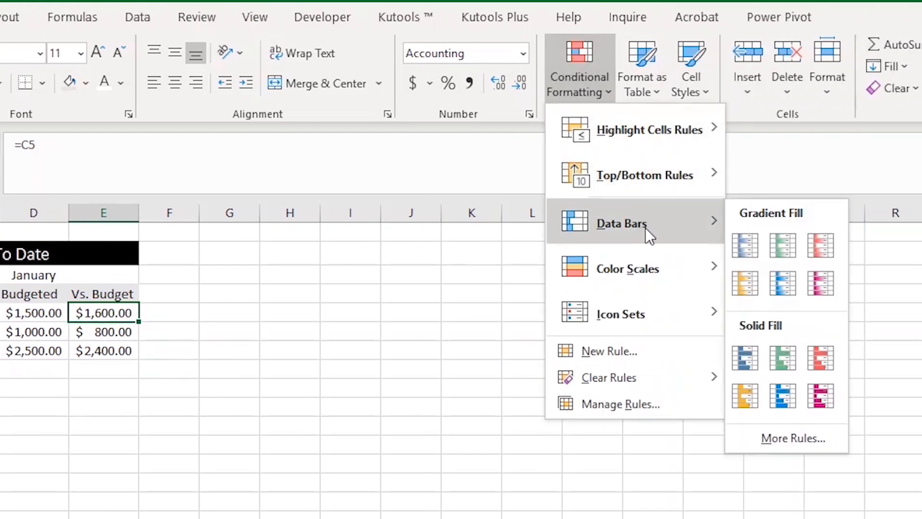
click(788, 246)
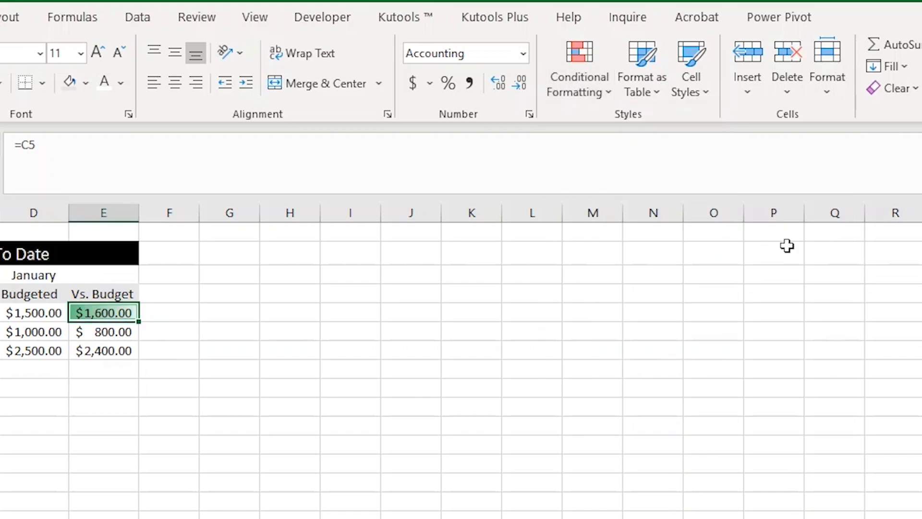
- Edit E5's data bar rule so its minimum is the number 0 and its maximum is the number 1500
click(582, 90)
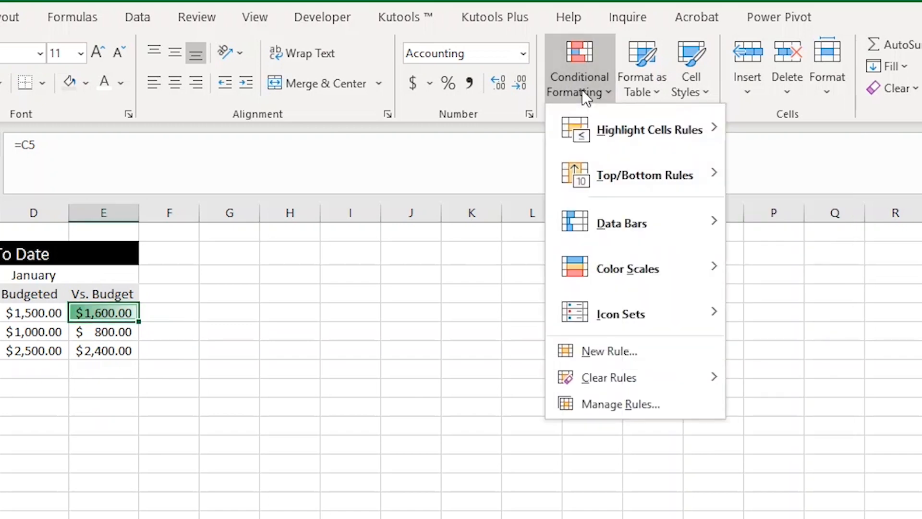
click(624, 410)
double_click(471, 305)
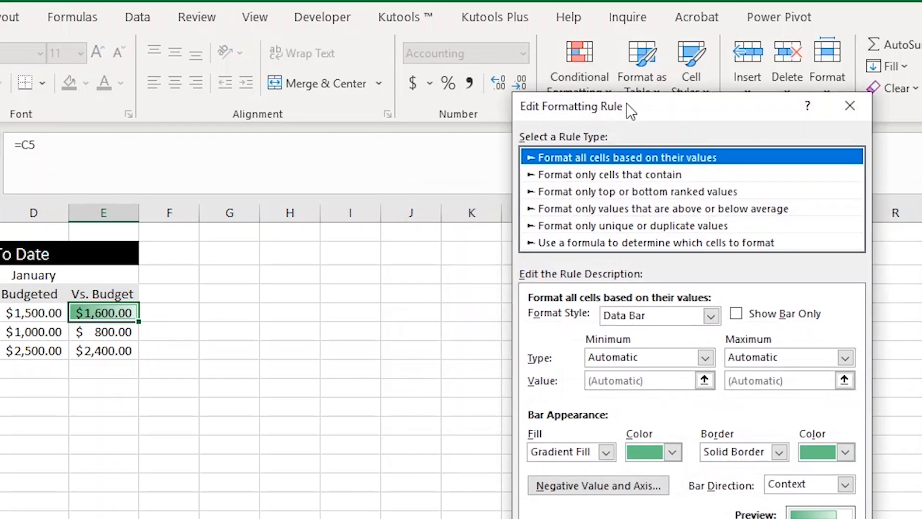
drag(626, 103, 399, 151)
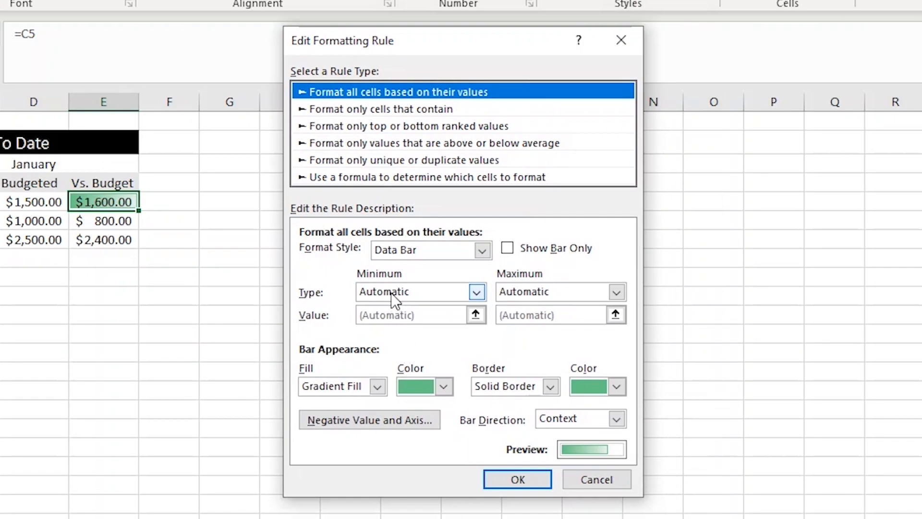
click(391, 292)
click(398, 320)
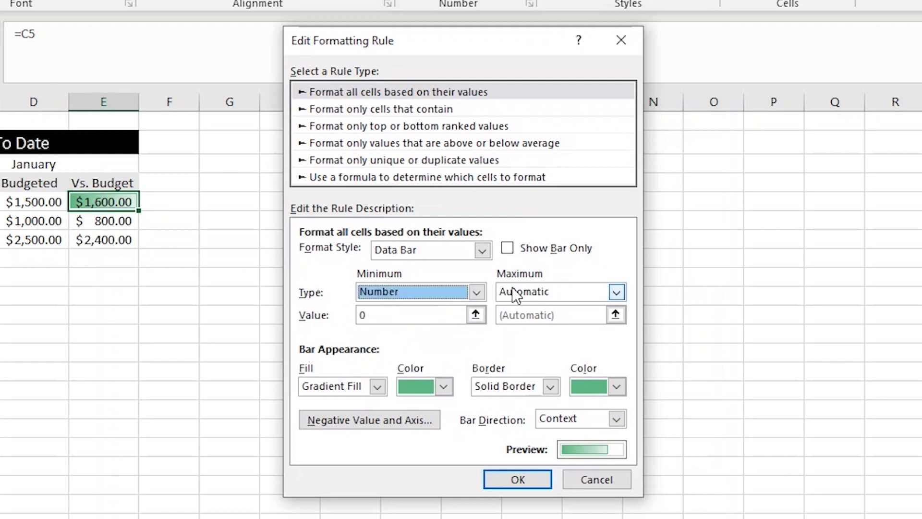
click(520, 291)
click(526, 321)
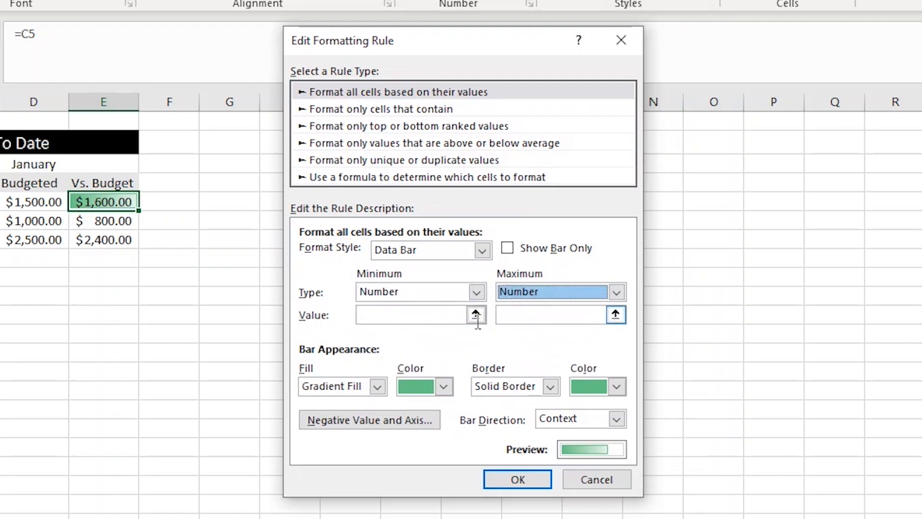
drag(507, 314, 497, 315)
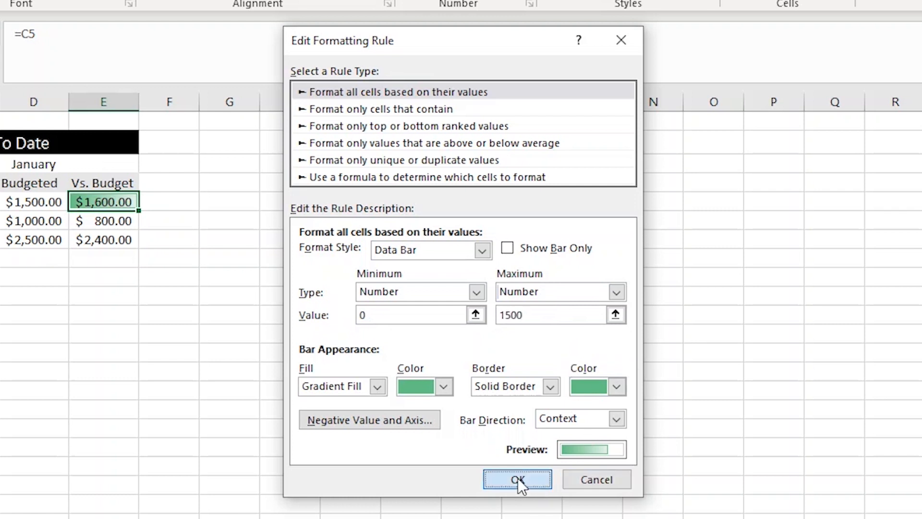
- Make E5's data bar rule show the bar only and apply the rule
click(511, 245)
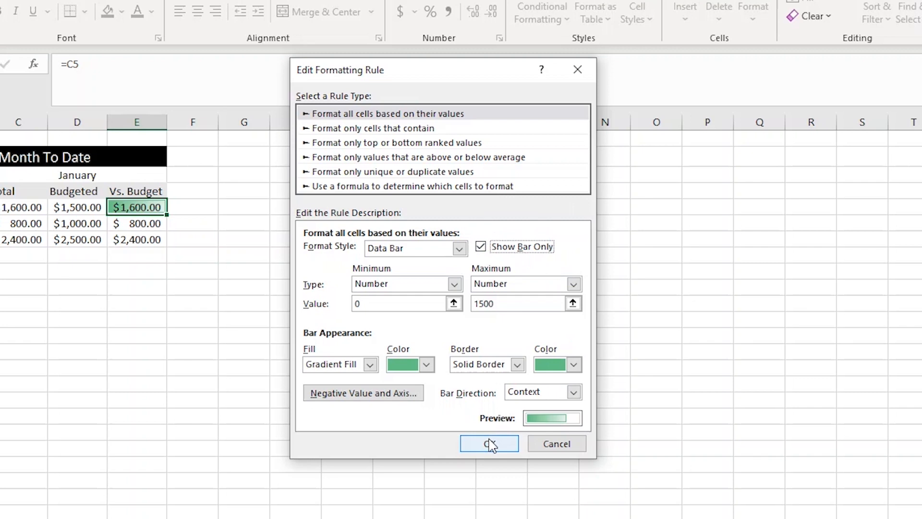
click(519, 480)
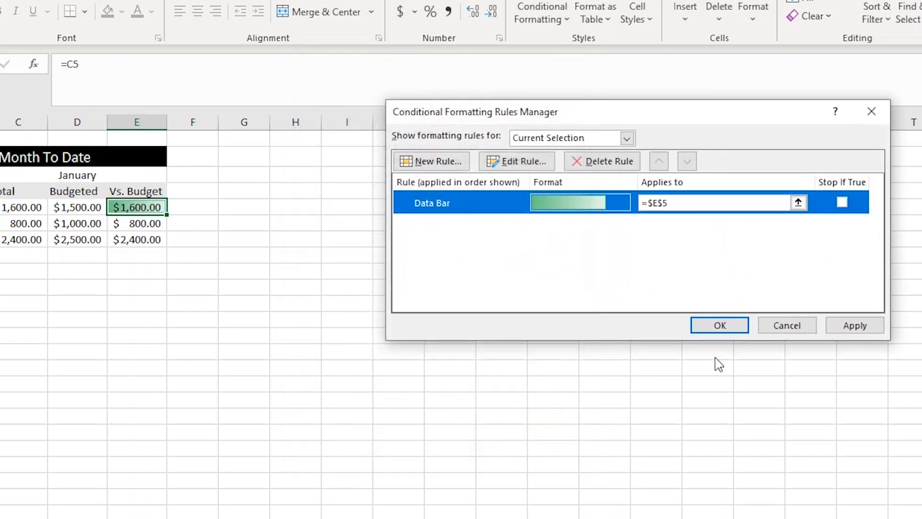
click(921, 341)
click(719, 325)
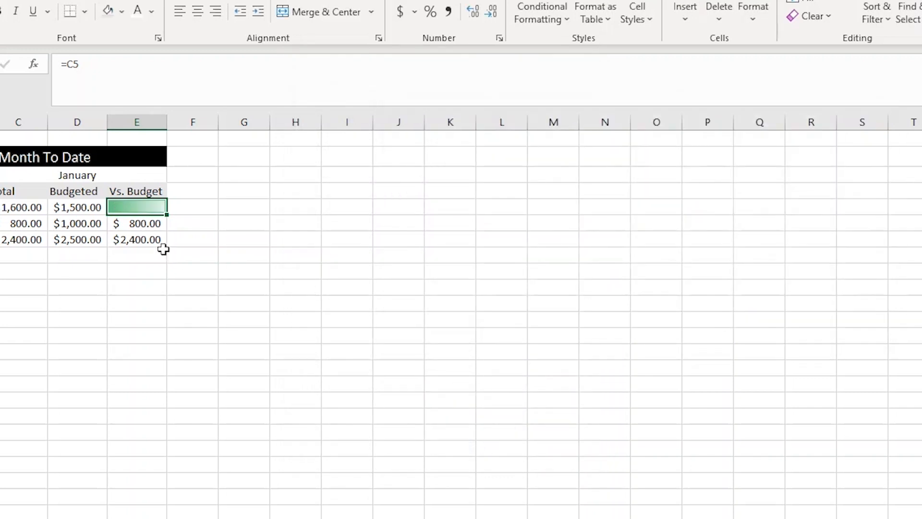
- Apply a green gradient-fill data bar to the Paycheck 2 Vs. Budget cell E6
click(132, 223)
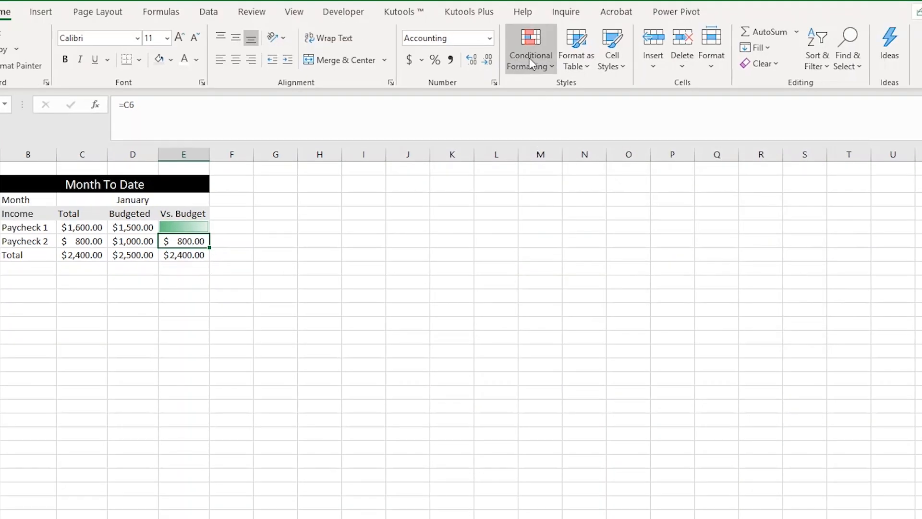
click(528, 60)
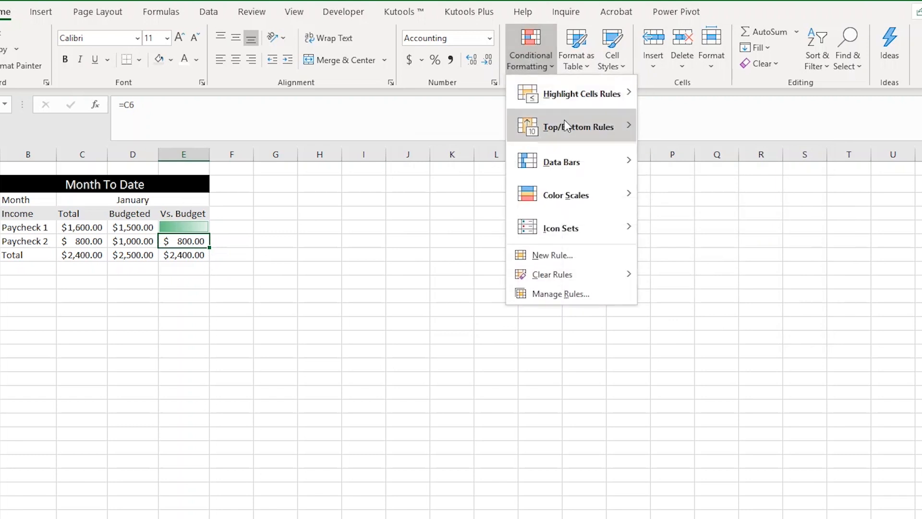
mouse_move(576, 162)
click(677, 178)
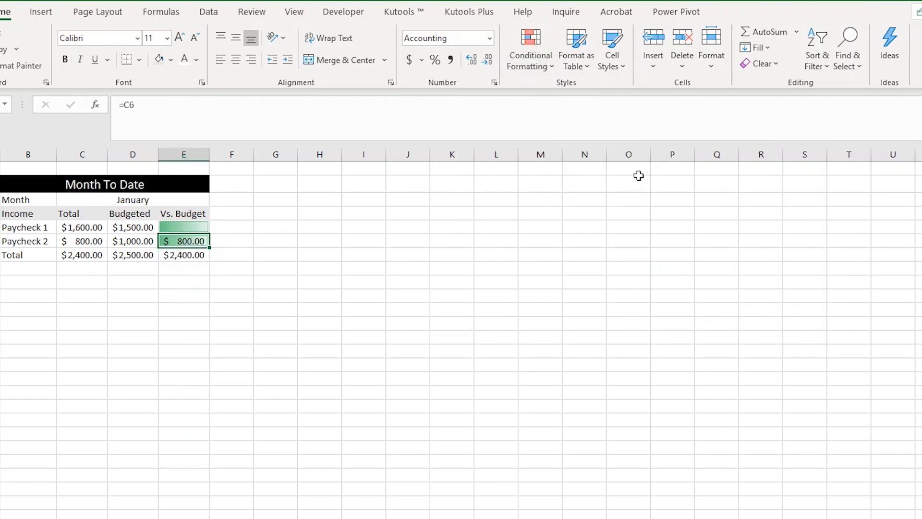
- Edit E6's data bar rule so its minimum is the number 0 and its maximum is the number 1000
click(512, 60)
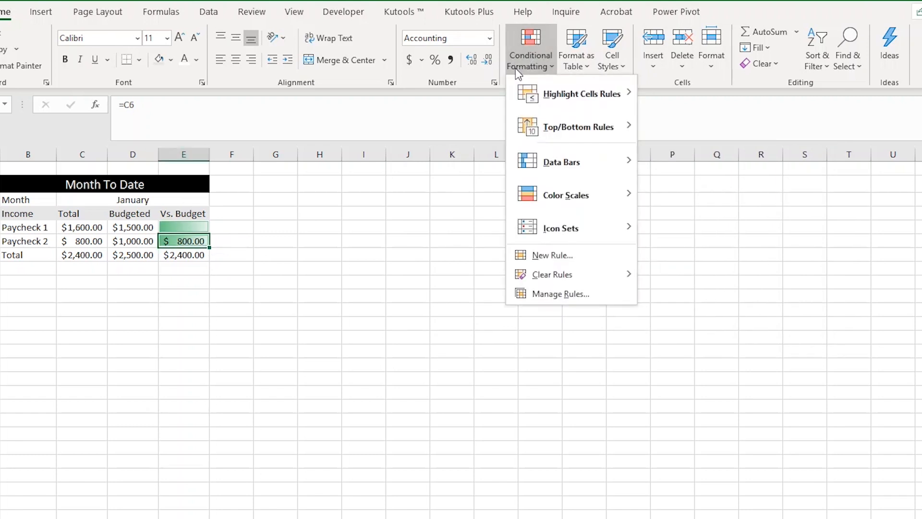
click(560, 291)
double_click(513, 231)
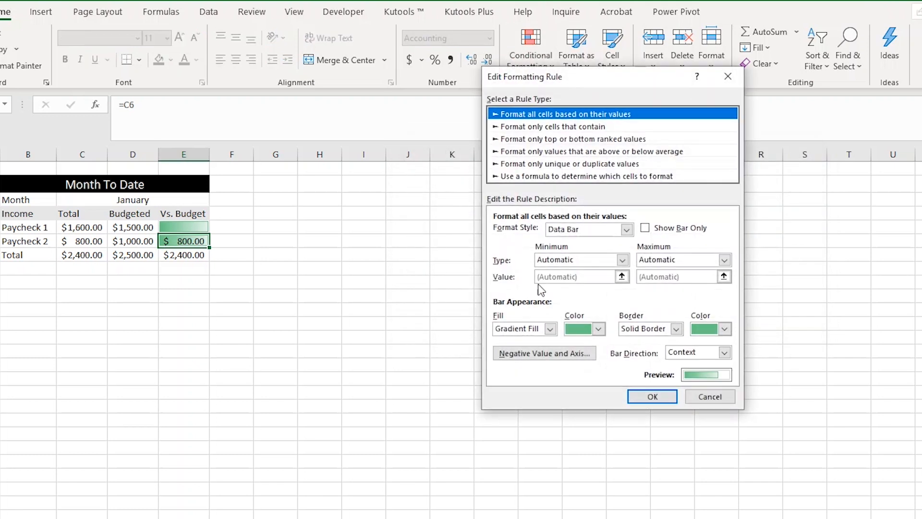
click(566, 262)
click(566, 282)
click(653, 260)
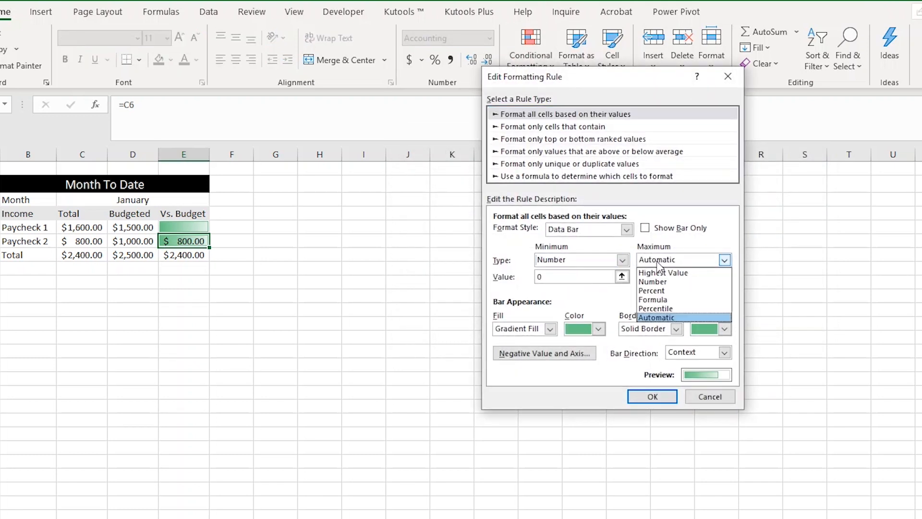
click(653, 281)
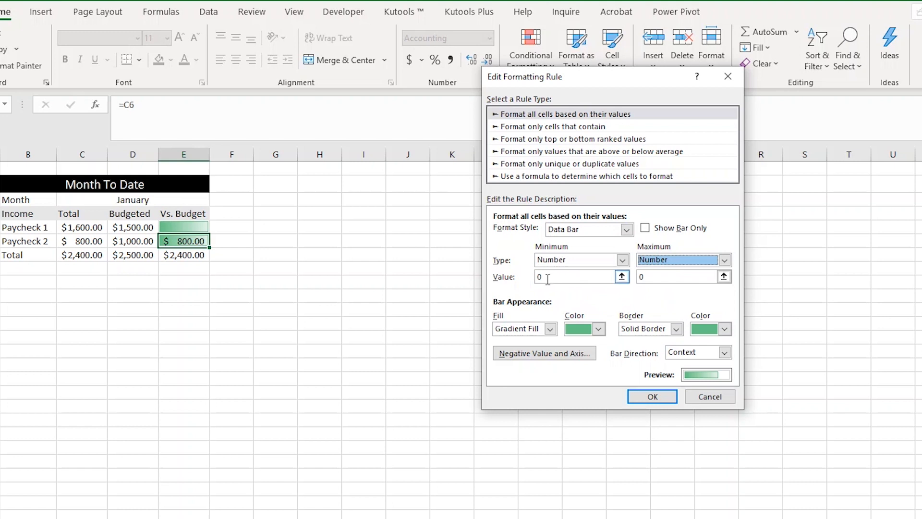
click(632, 277)
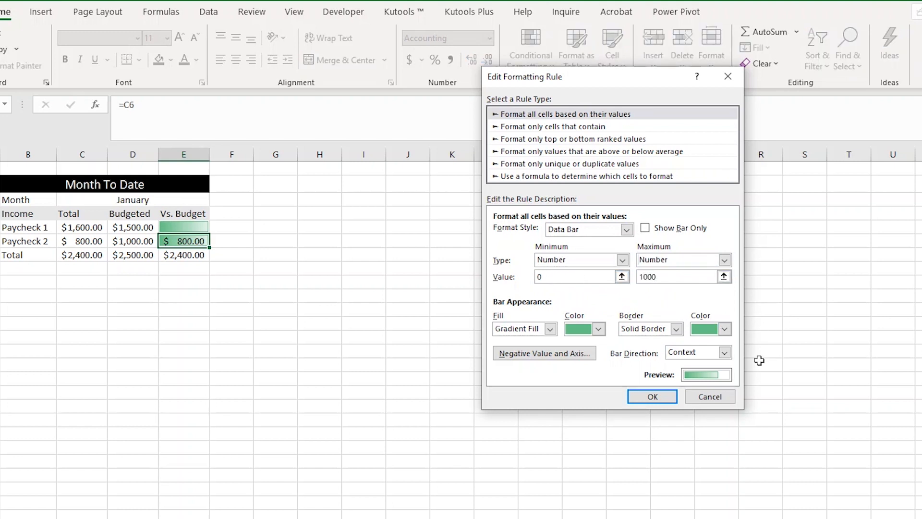
- Make E6's data bar rule show the bar only and apply the rule
click(653, 396)
click(667, 233)
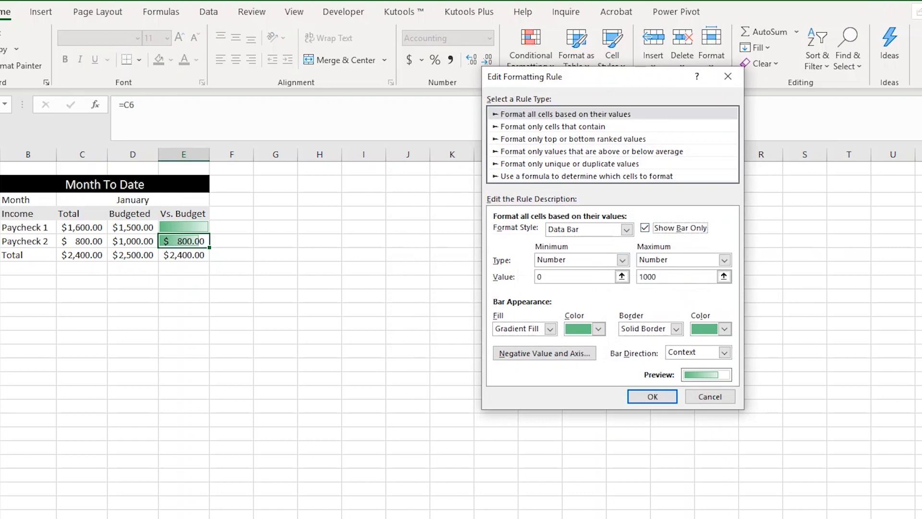
click(654, 397)
click(798, 329)
click(683, 329)
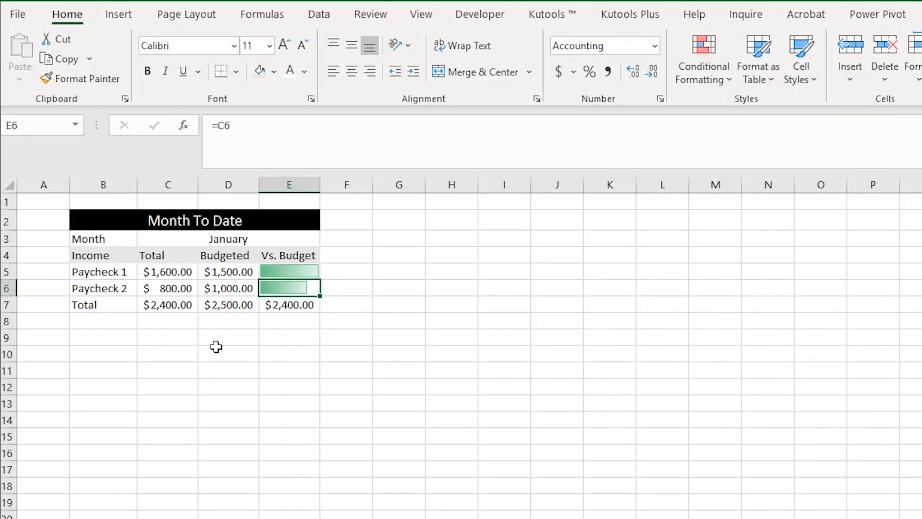
- Clear the Vs. Budget cell E7, and copy the header row B4:E4 to row 8 with B8 changed to Debit
click(284, 303)
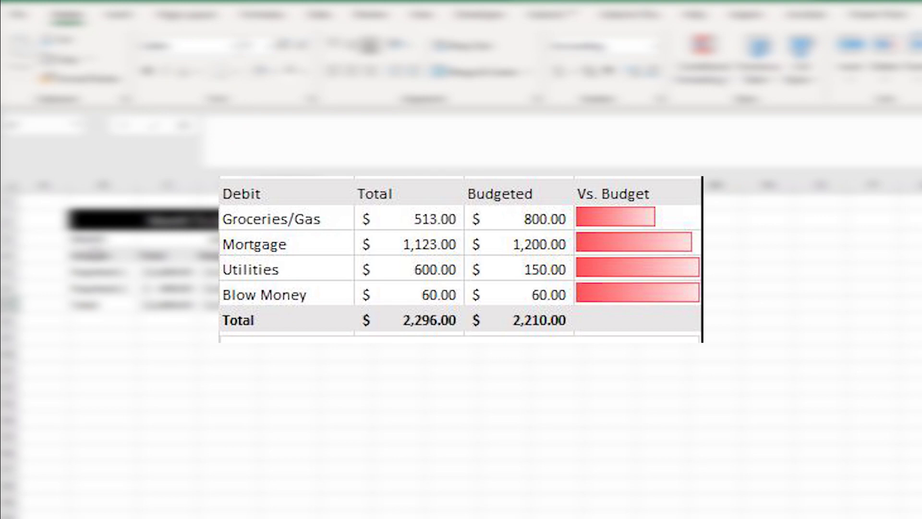
drag(95, 253, 271, 255)
key(ctrl+c)
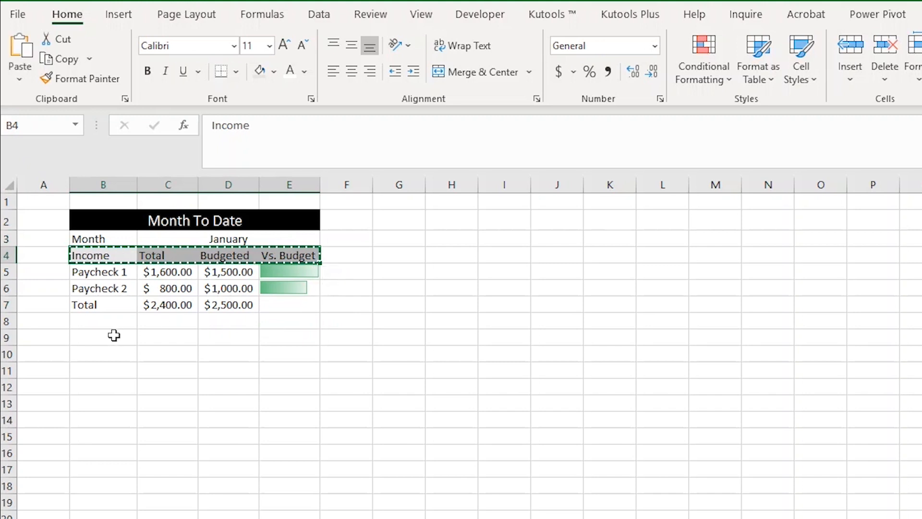
click(103, 321)
key(ctrl+v)
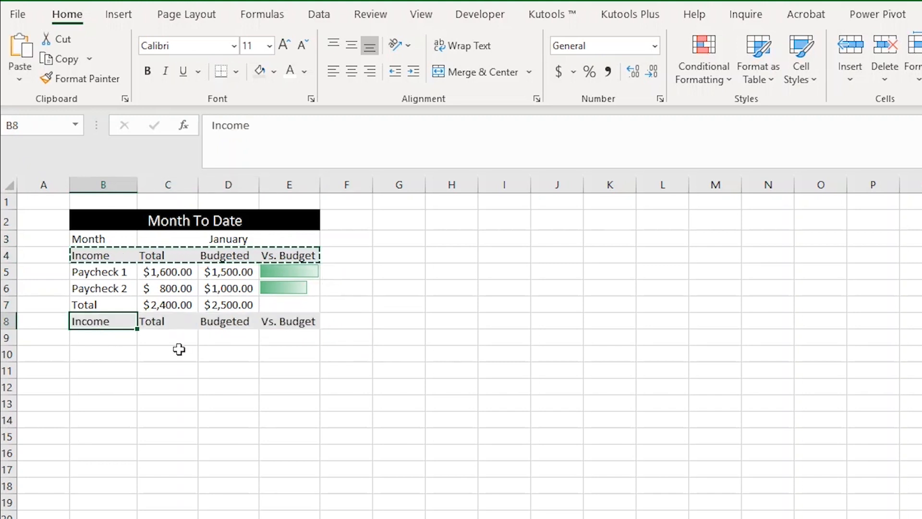
text(Debit)
key(Return)
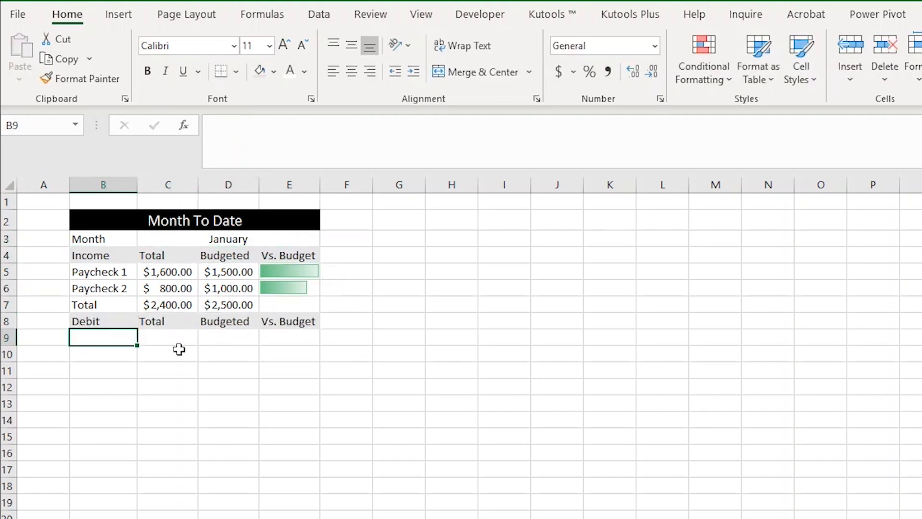
- List Groceries/Gas, Mortgage, Utilities and Blow Money in B9:B12 and widen column B to fit them
text(Groceries/Gas)
key(Return)
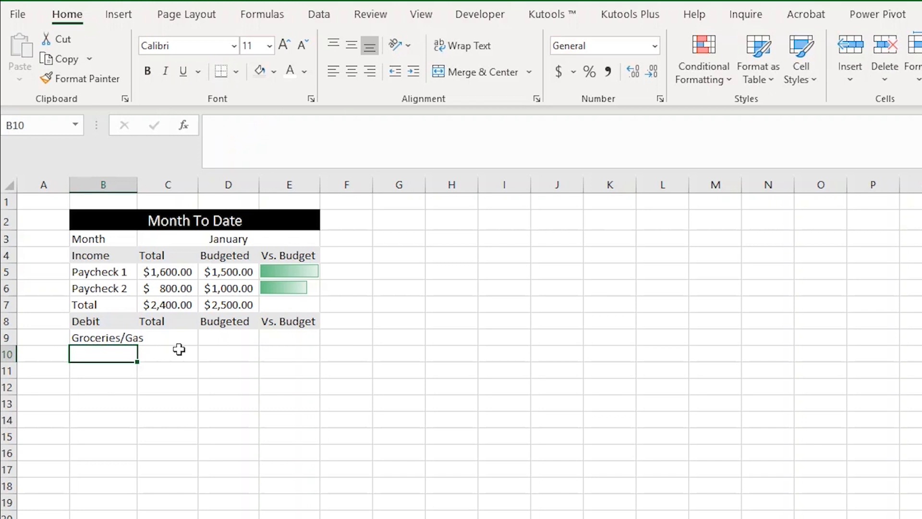
text(Mortgage)
key(Return)
text(Utilities)
key(Return)
text(Blow Money)
key(Return)
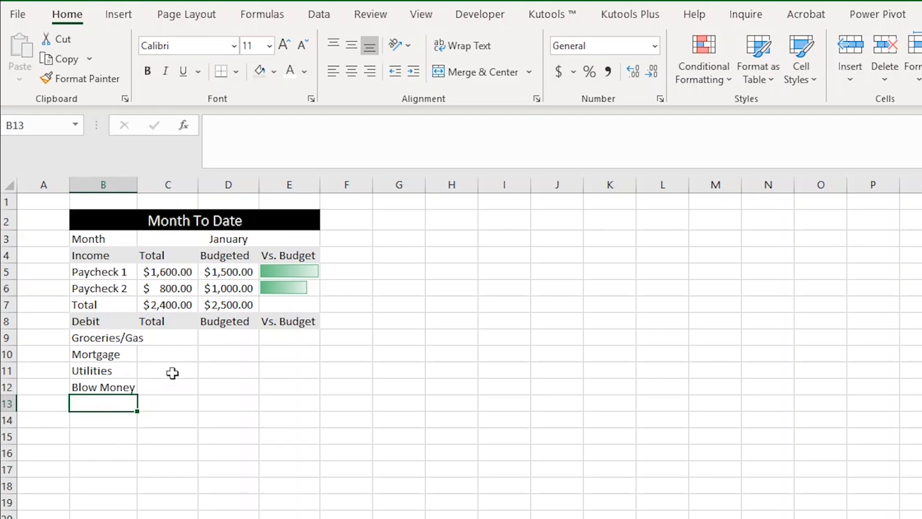
click(107, 186)
drag(136, 189, 150, 188)
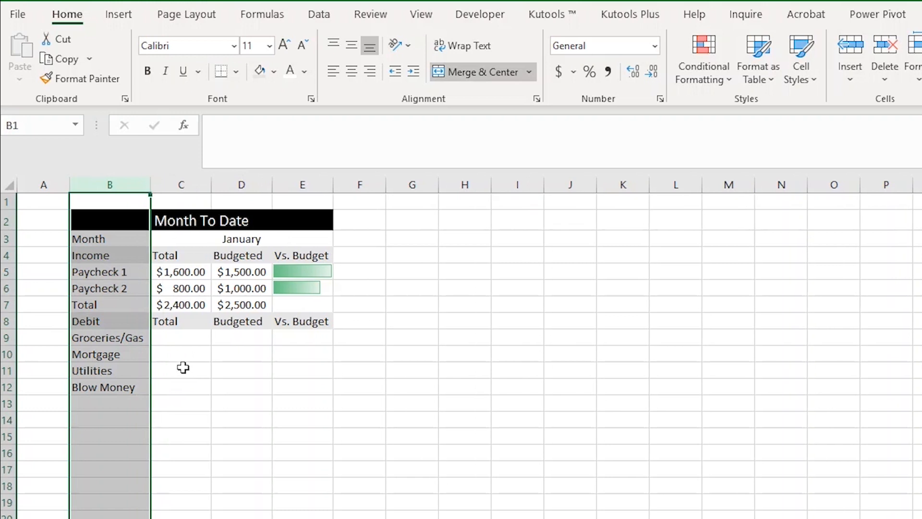
- Start a SUMIFS formula in C9 that uses the Log sheet's Debit column, Log!F:F, as the sum range
click(173, 337)
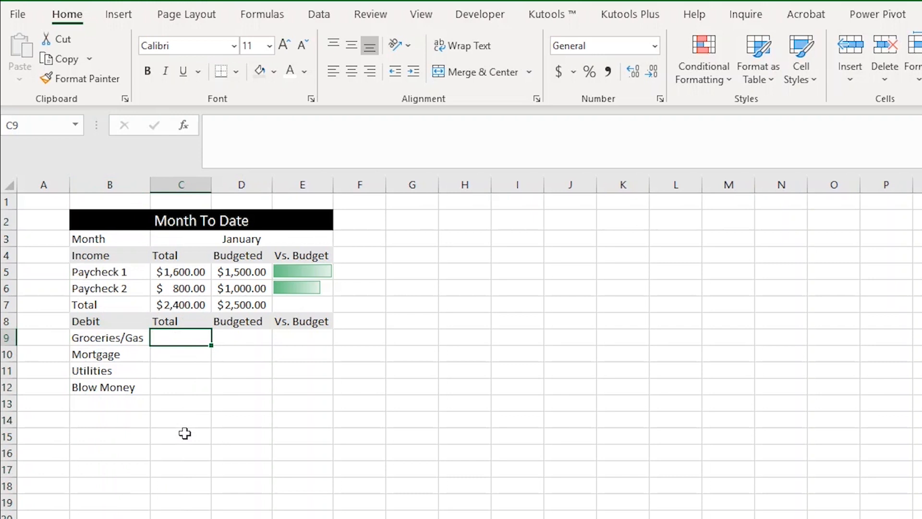
text(=S)
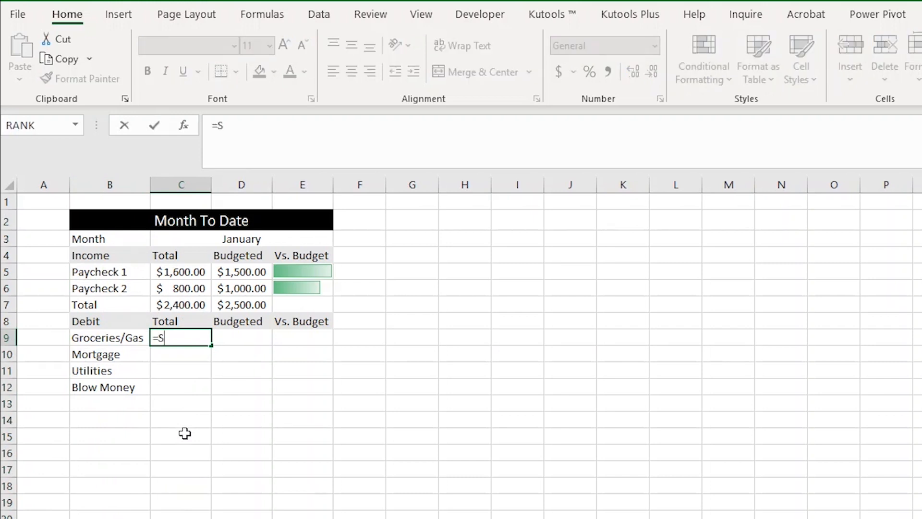
text(UMFIFS()
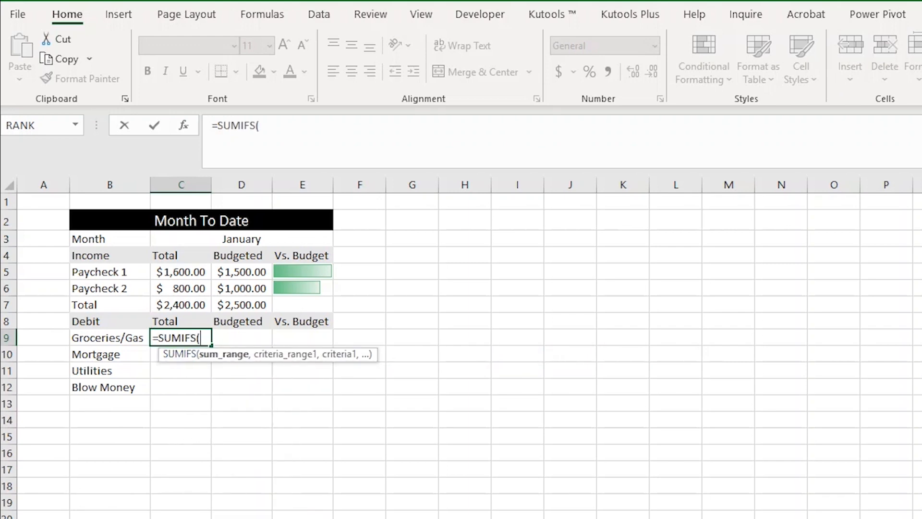
click(192, 518)
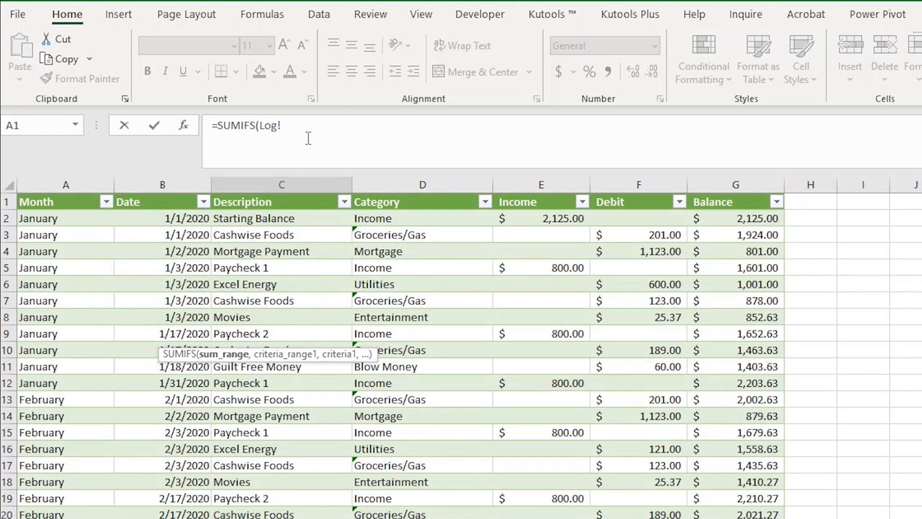
text(F:F)
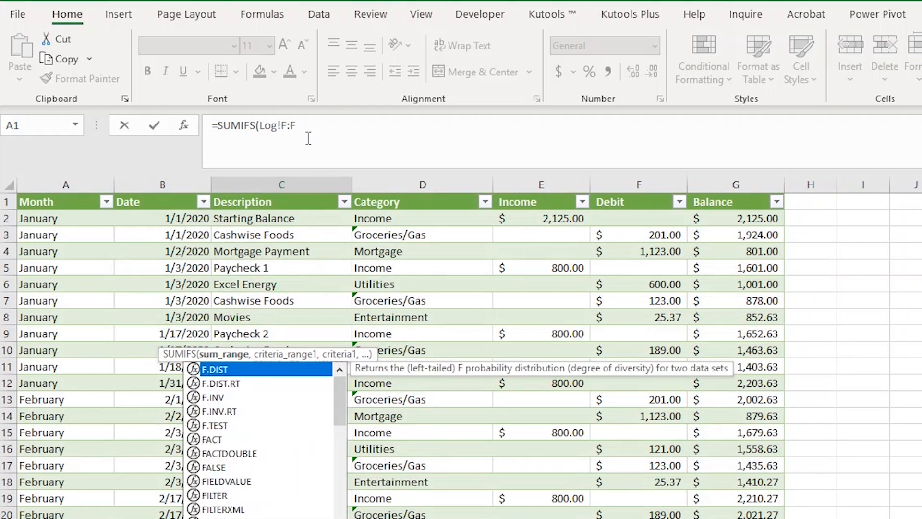
text(,)
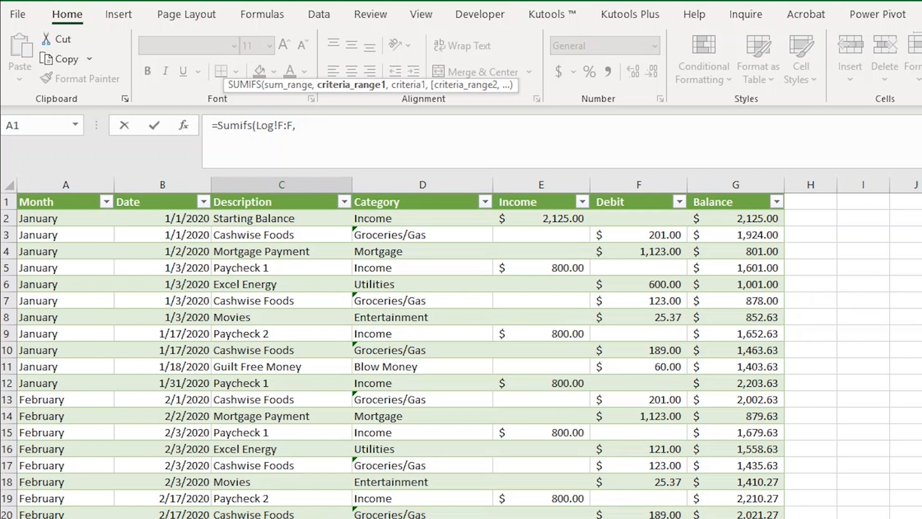
- Add the first SUMIFS criterion, matching the Log month column Log!A:A to the selected month in Dashboard!C3
key(ctrl+Page_Up)
key(ctrl+Page_Down)
text(,)
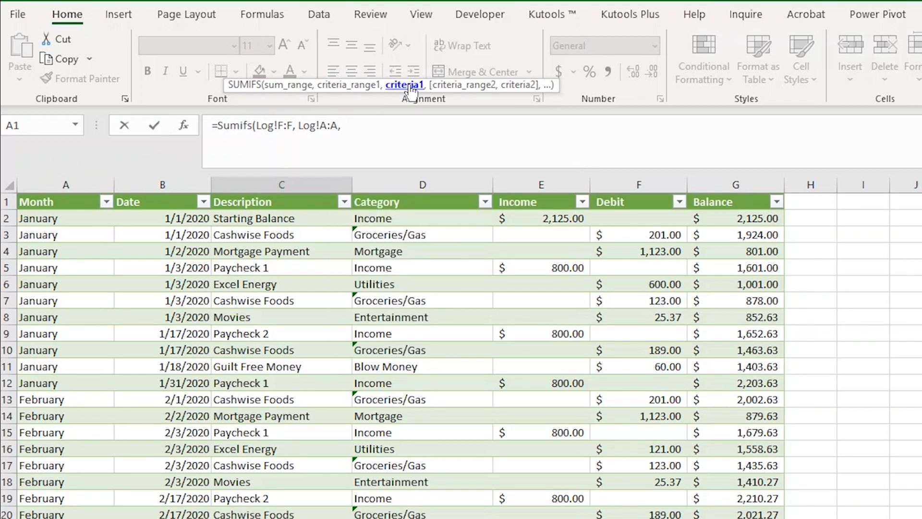
click(166, 518)
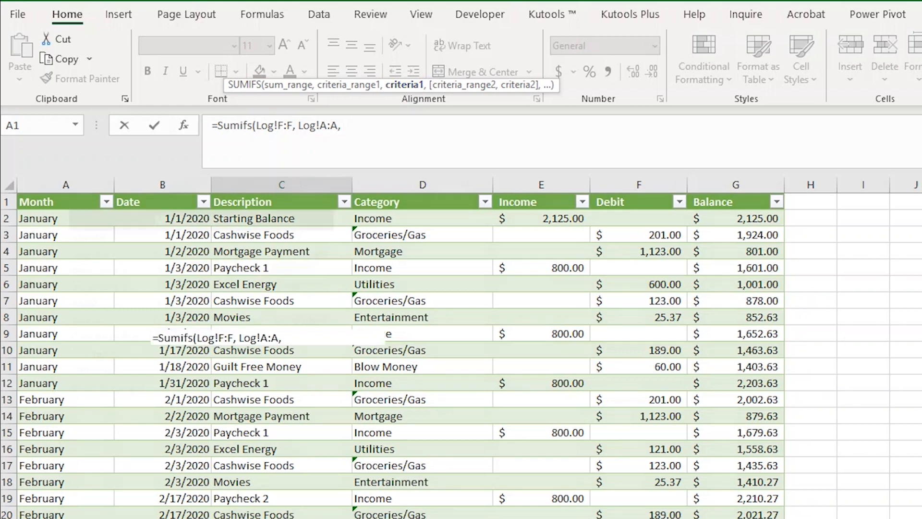
click(220, 245)
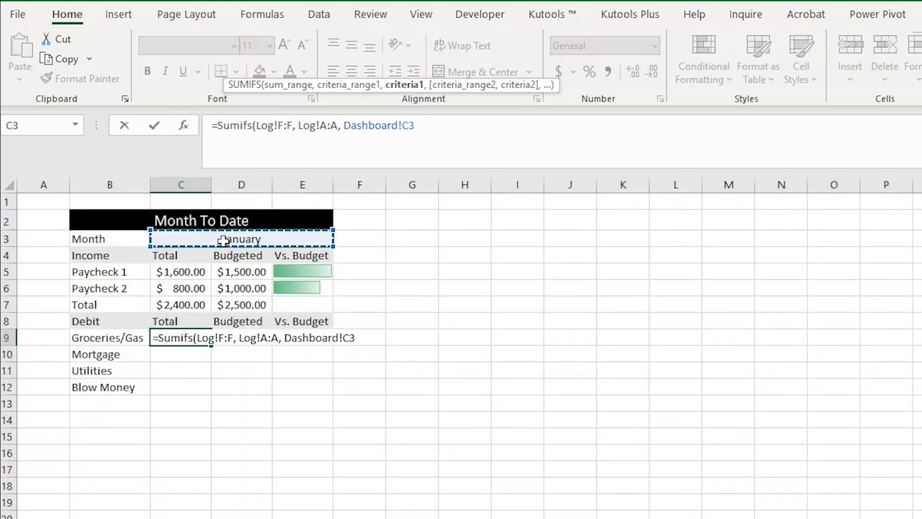
text(,)
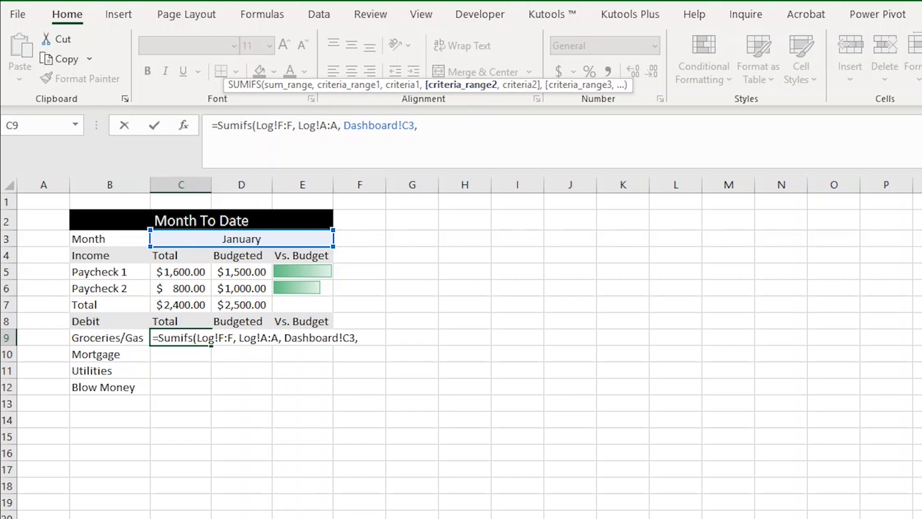
- Add the second criterion, matching the Log category column Log!D:D to Dashboard!B9, and close the SUMIFS formula
click(96, 517)
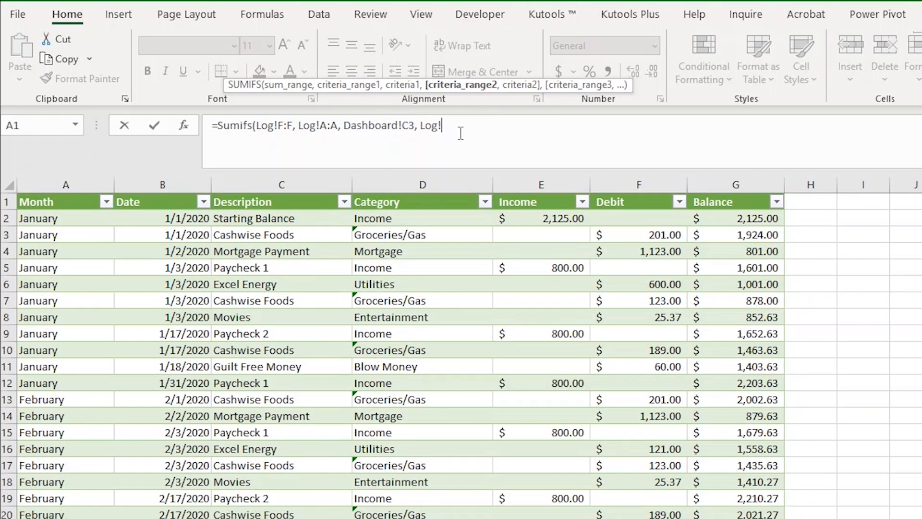
text(D:D)
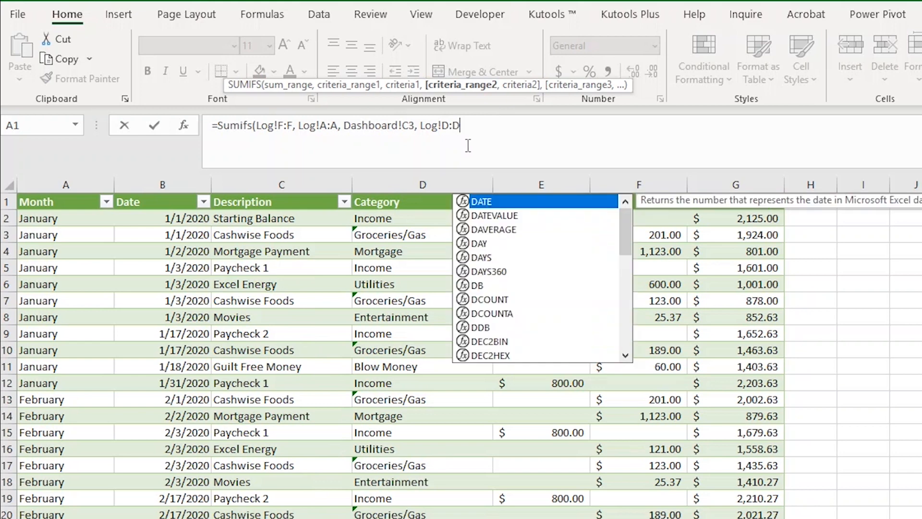
text(,)
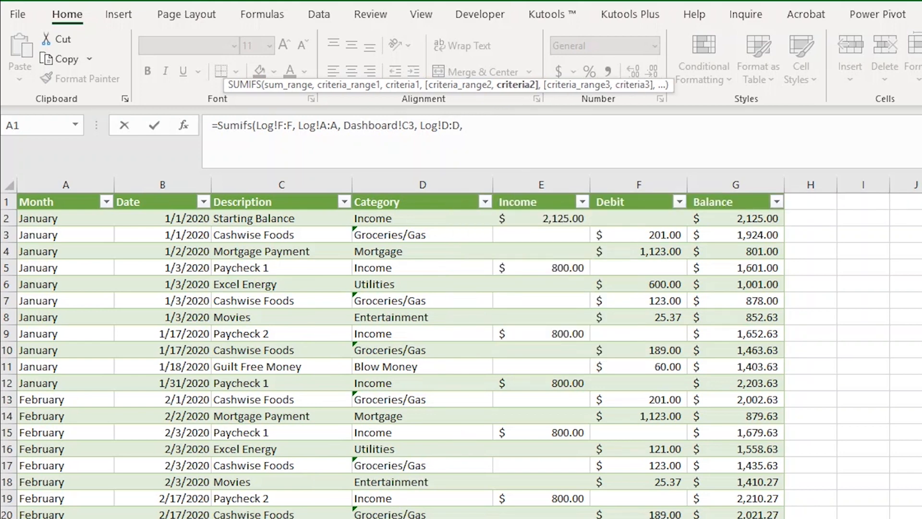
key(ctrl+Page_Up)
click(119, 337)
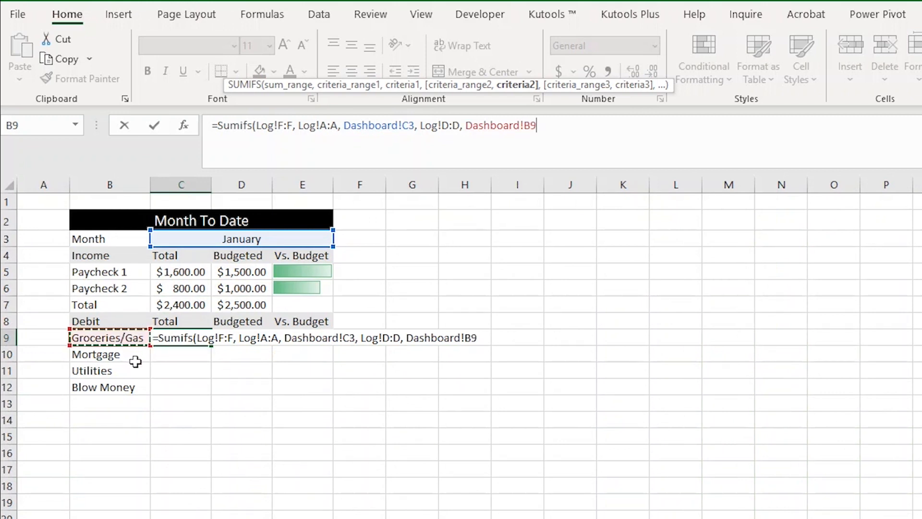
text())
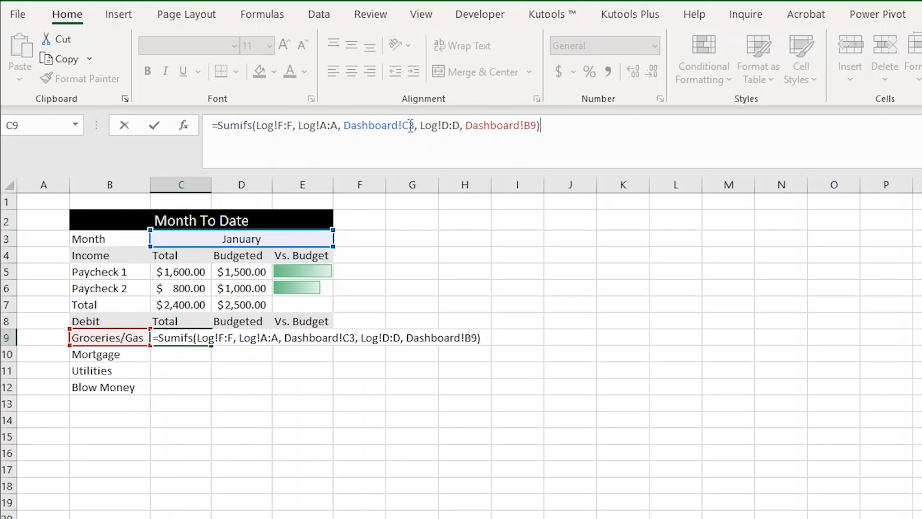
- Make the month reference absolute as $C$3 in the C9 formula and enter it
click(410, 126)
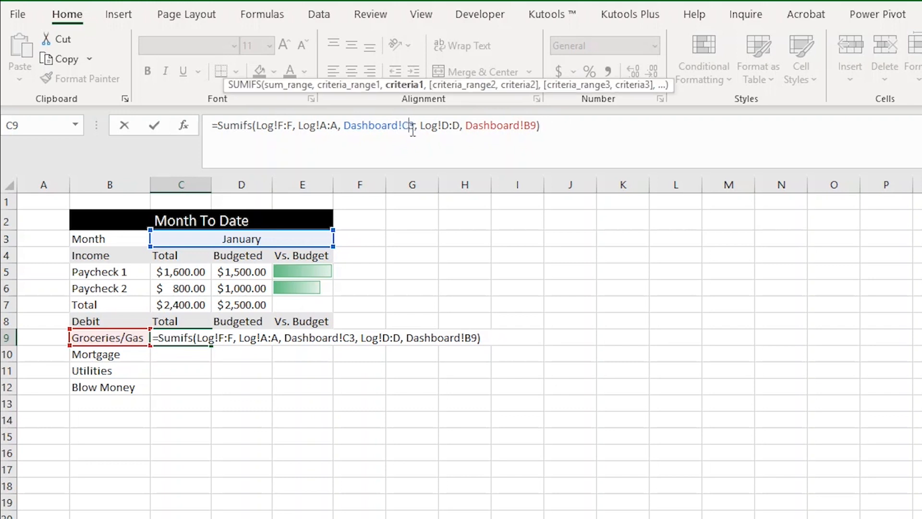
key(F4)
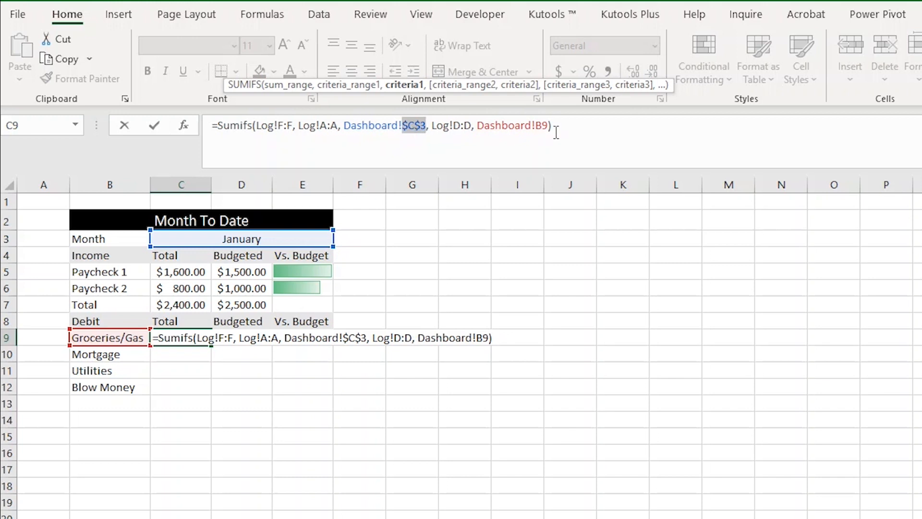
click(556, 132)
key(Return)
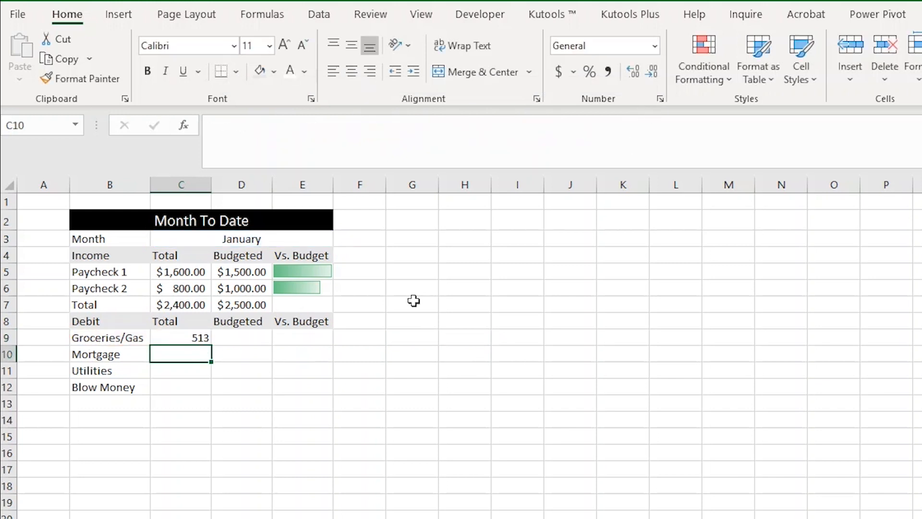
- Fill the C9 SUMIFS formula down to C12 for the remaining debit categories
click(200, 340)
drag(212, 347, 206, 393)
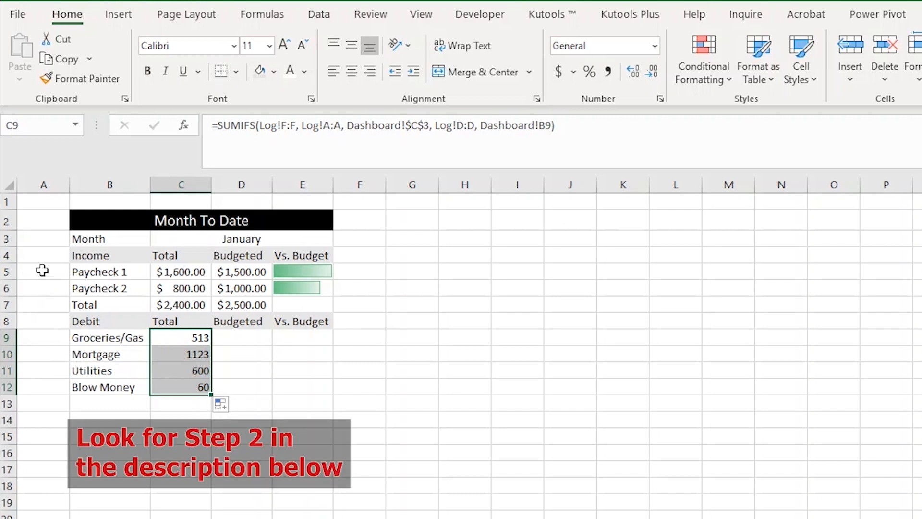
click(119, 337)
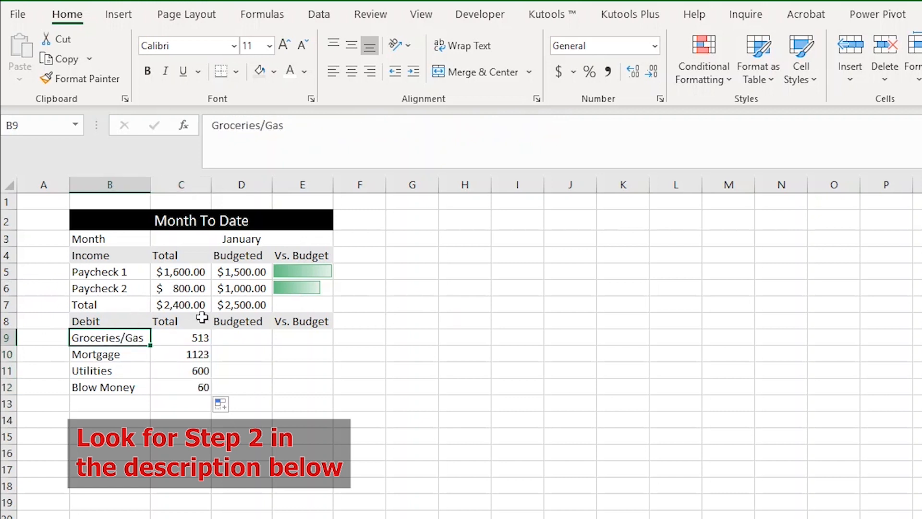
click(169, 341)
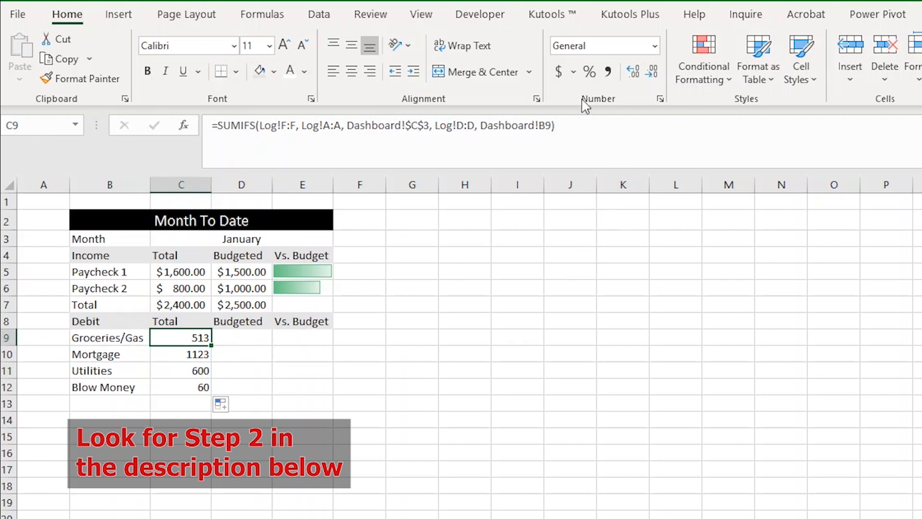
- Enter the debit budgets in D9:D12: 800 for Groceries/Gas, 1200 for Mortgage, 150 for Utilities and 60 for Blow Money
click(235, 338)
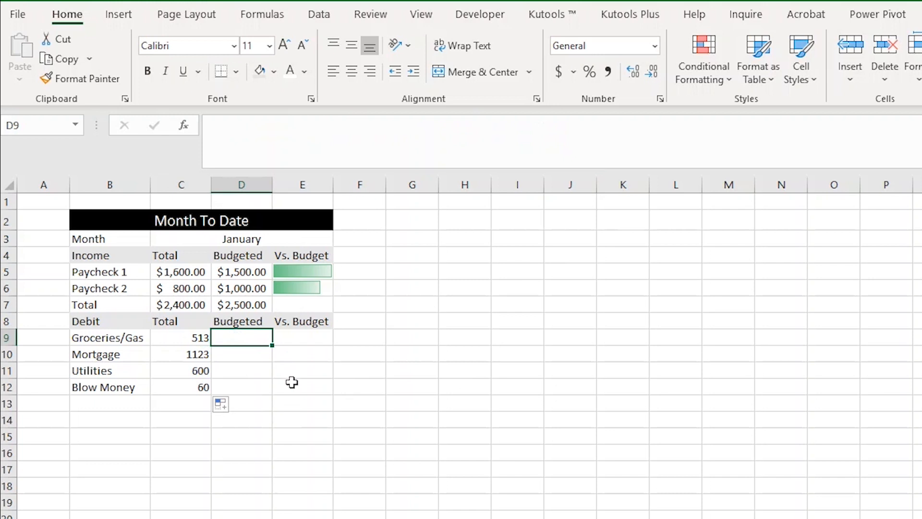
text(800)
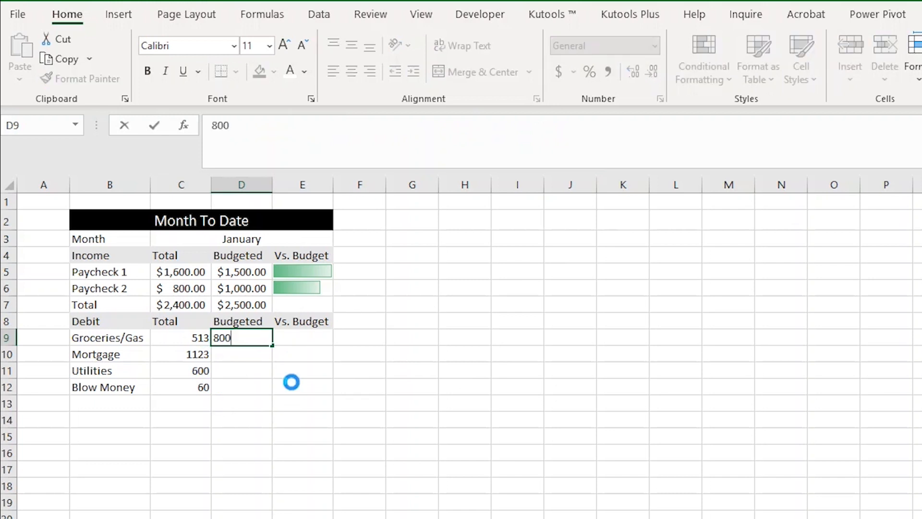
key(Return)
text(1200)
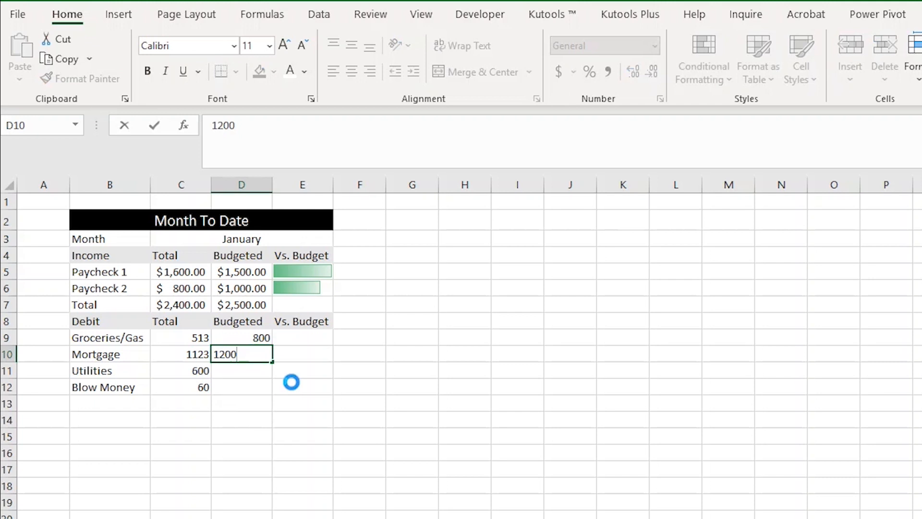
key(Return)
text(150)
key(Return)
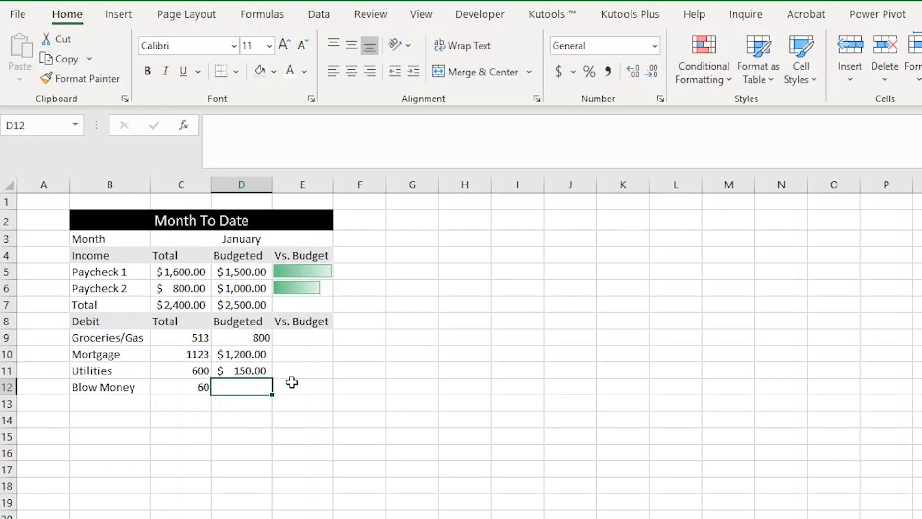
text(60)
key(Return)
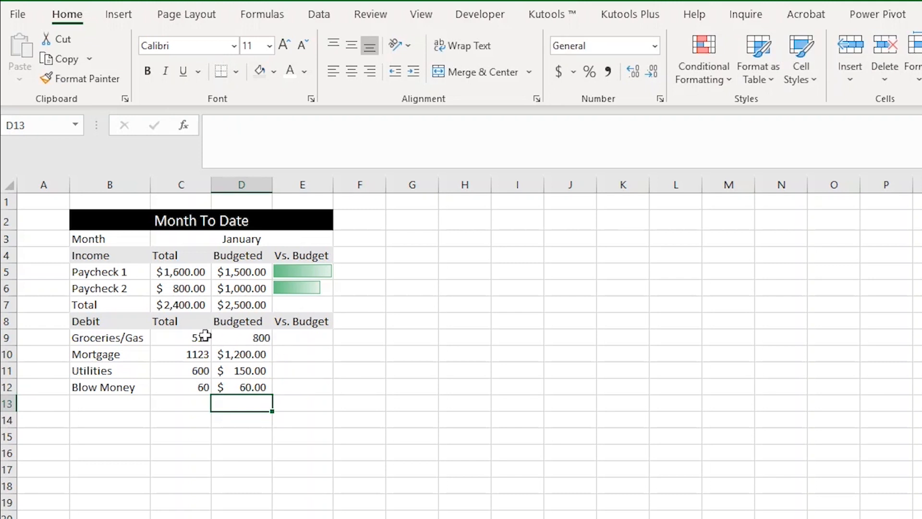
- Label B13 as Total and sum C9:C12 in C13
click(109, 404)
text(Total)
key(Return)
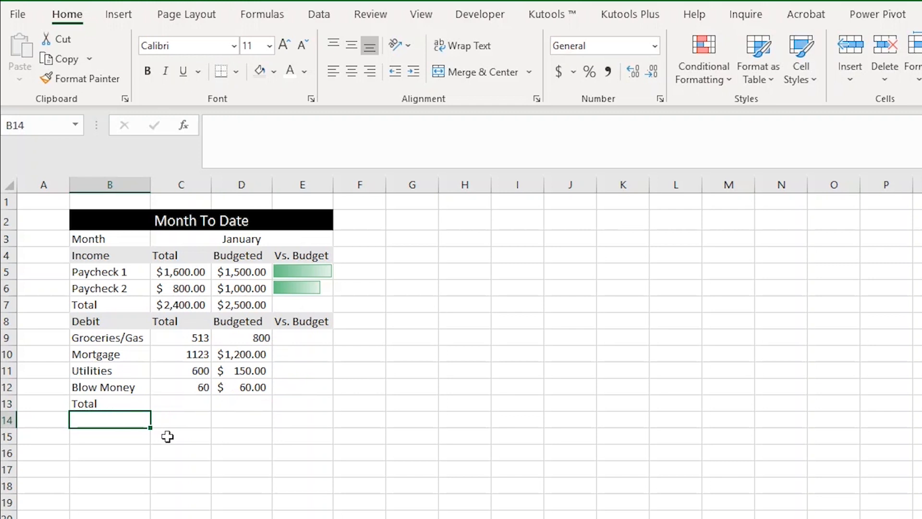
click(185, 404)
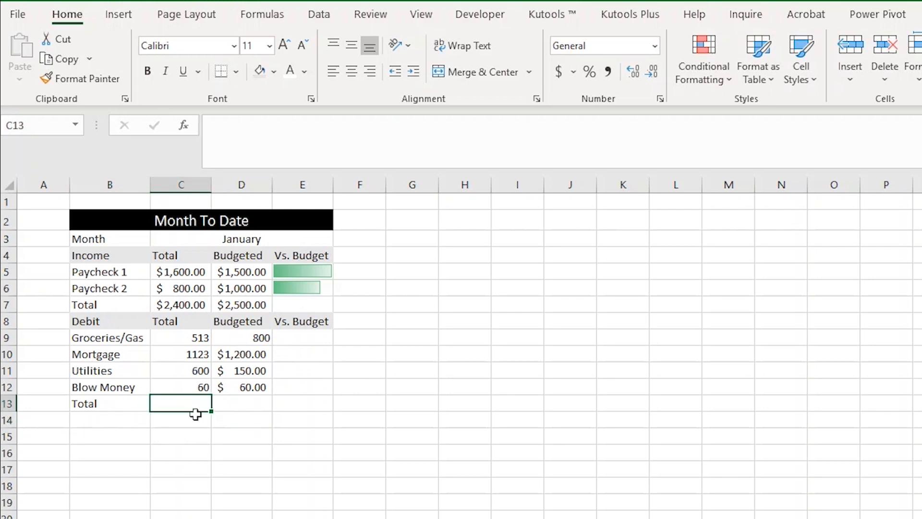
text(=sum)
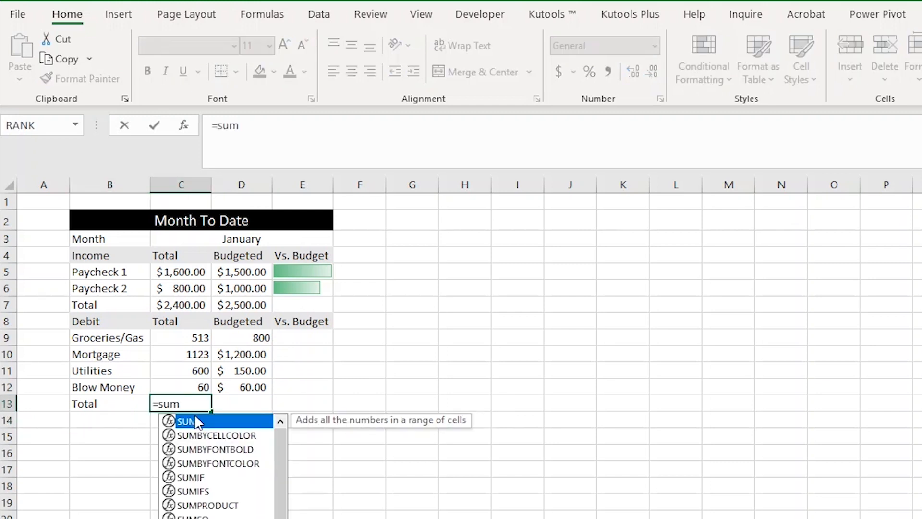
text(()
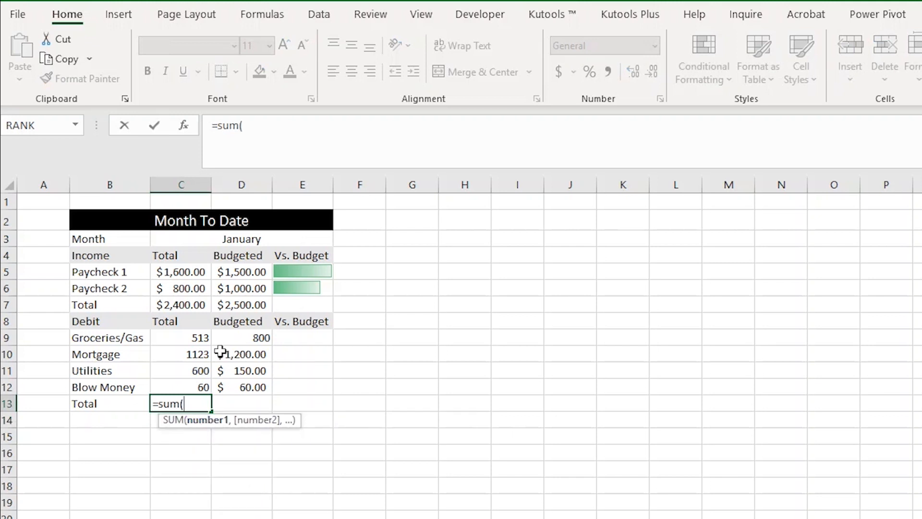
click(196, 342)
drag(196, 344, 189, 383)
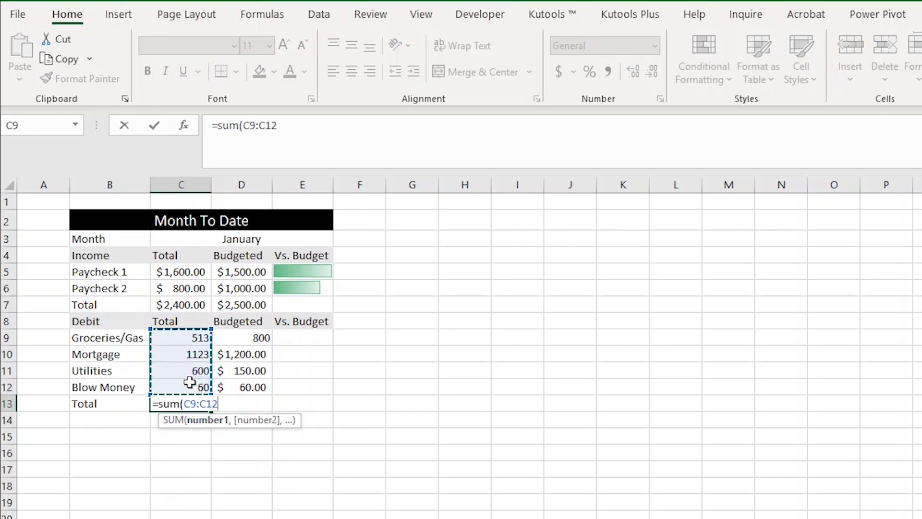
key(Return)
- Copy the C13 sum formula across to D13 and apply the Accounting number format to C9:D13
click(193, 400)
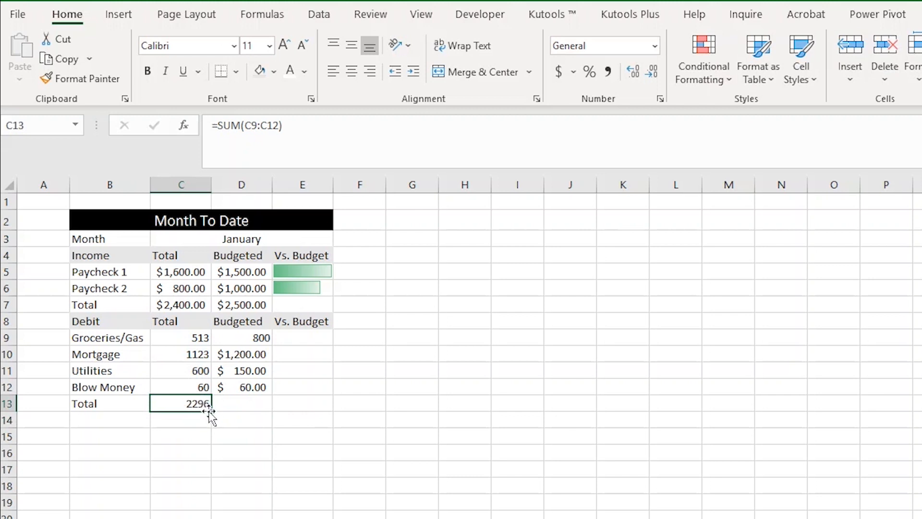
drag(234, 411, 264, 413)
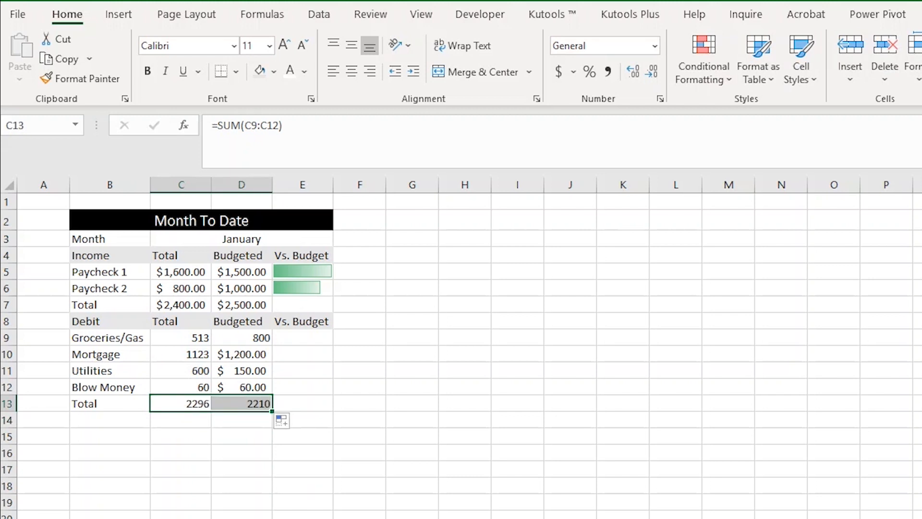
drag(197, 339, 249, 398)
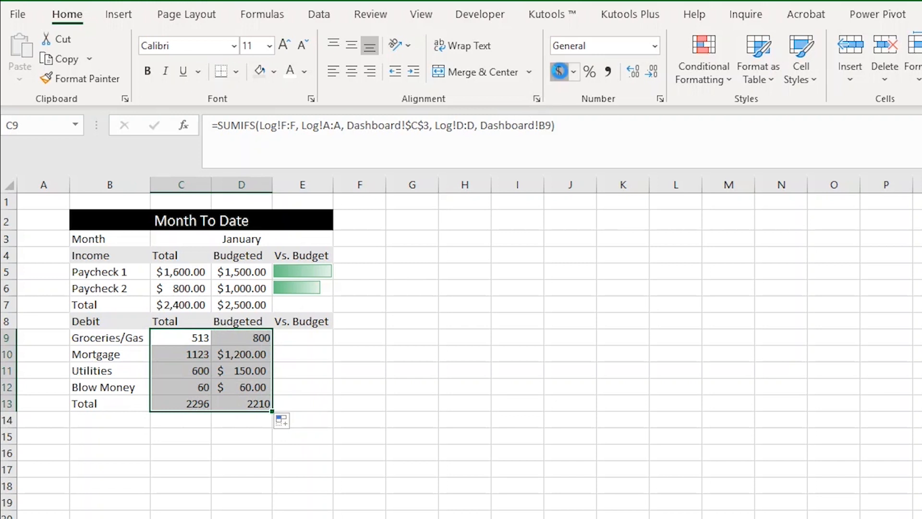
click(559, 72)
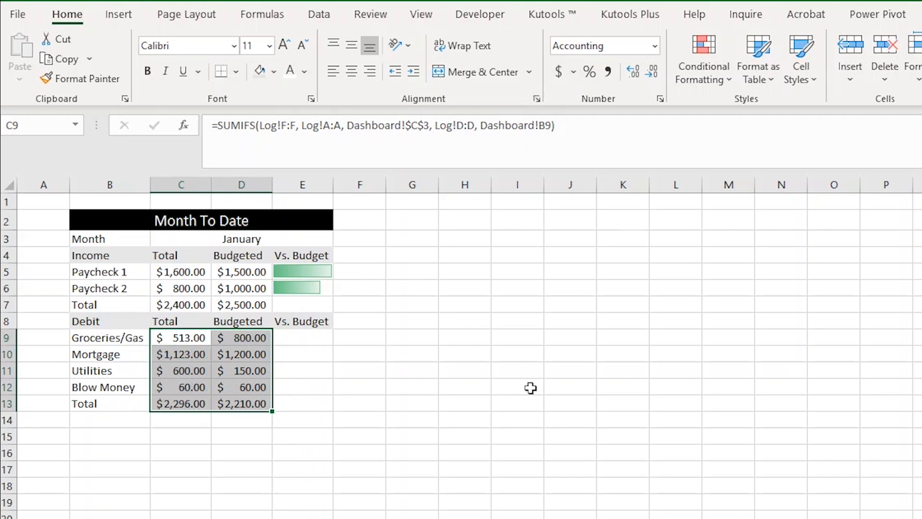
- Shade the debit Total row B13:E13 light gray and bold both Total rows, B13:E13 and B7:E7
click(104, 402)
drag(164, 397, 310, 402)
click(260, 72)
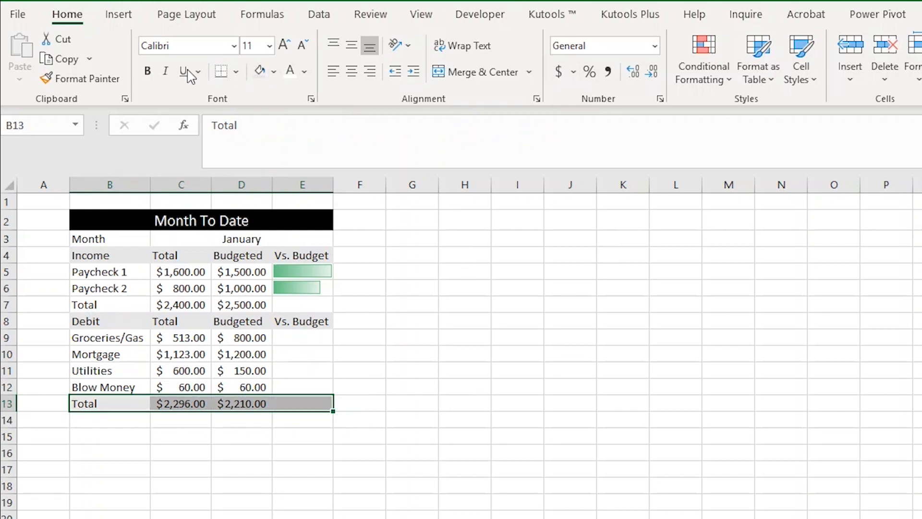
click(149, 74)
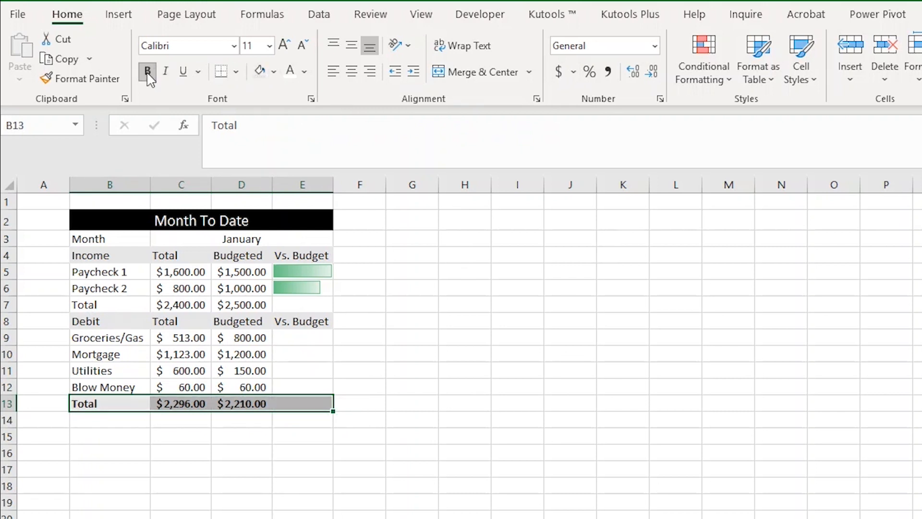
drag(96, 303, 291, 306)
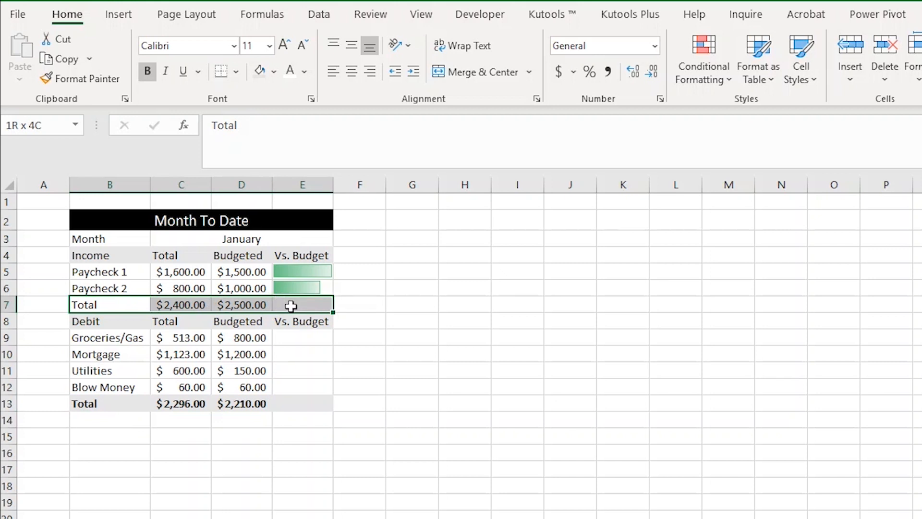
click(148, 71)
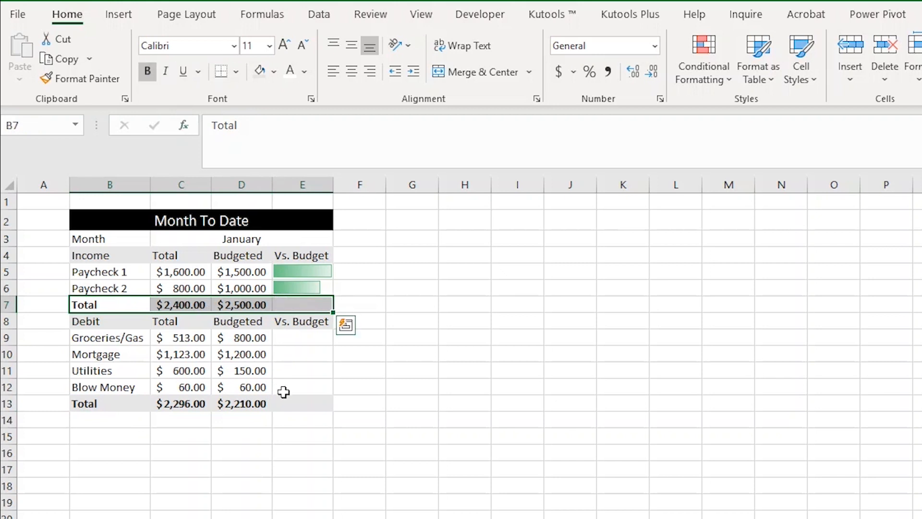
- Enter =C9 in E9 under the debit Vs. Budget heading and fill it down to E12
click(306, 336)
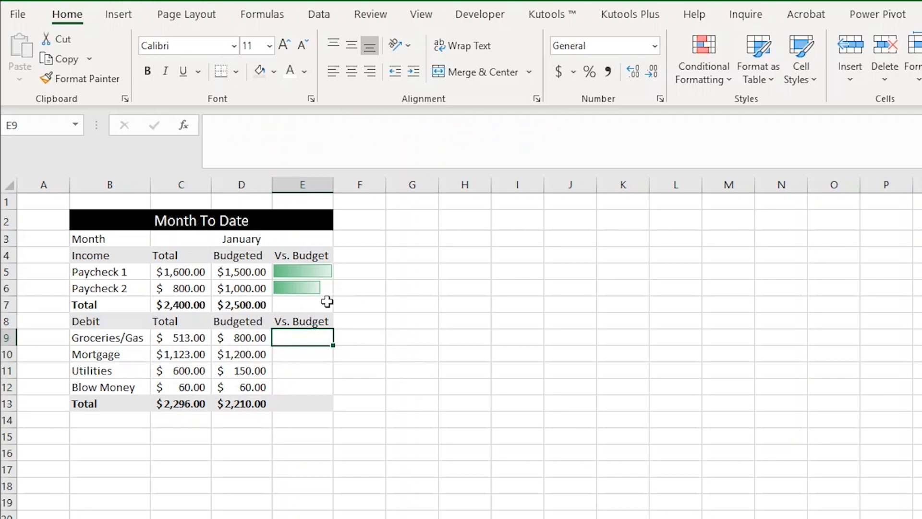
click(332, 287)
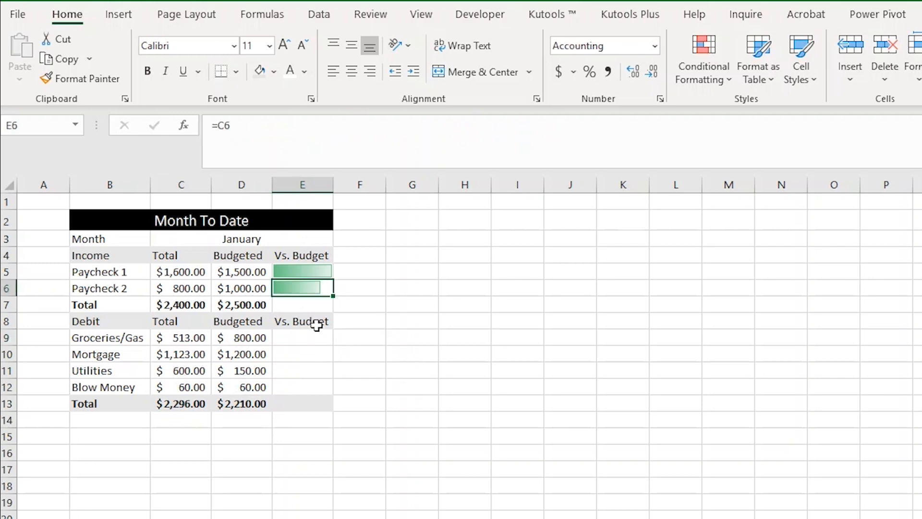
double_click(302, 342)
text(=)
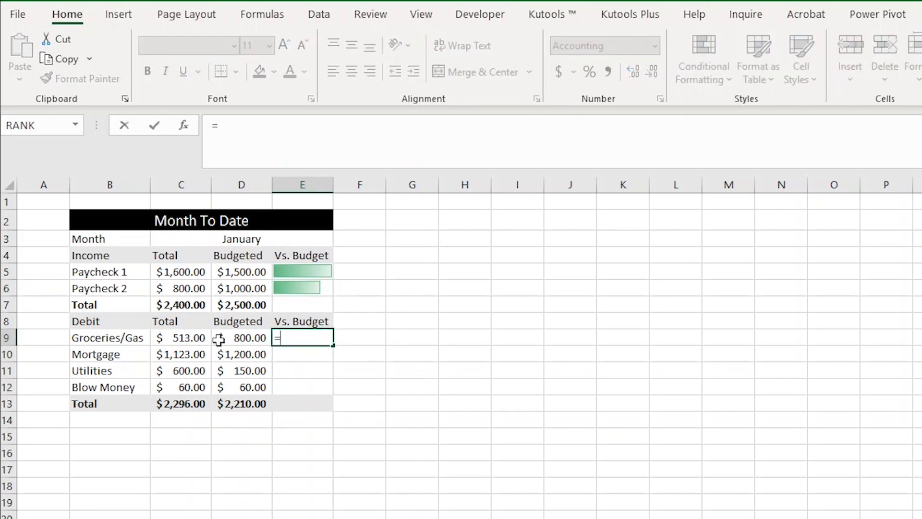
click(198, 338)
key(Return)
click(307, 338)
drag(334, 346, 337, 393)
- Add a red gradient data bar to E9 and open its conditional formatting rule for editing
click(295, 341)
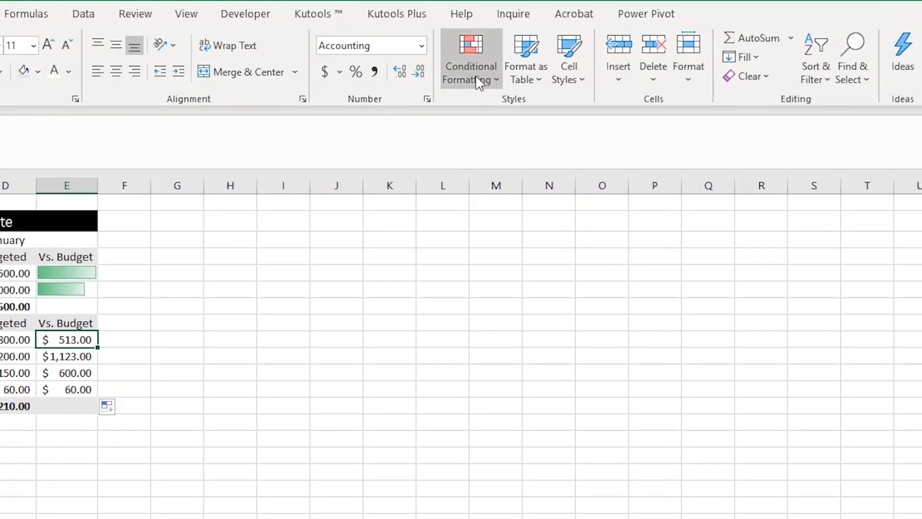
click(479, 82)
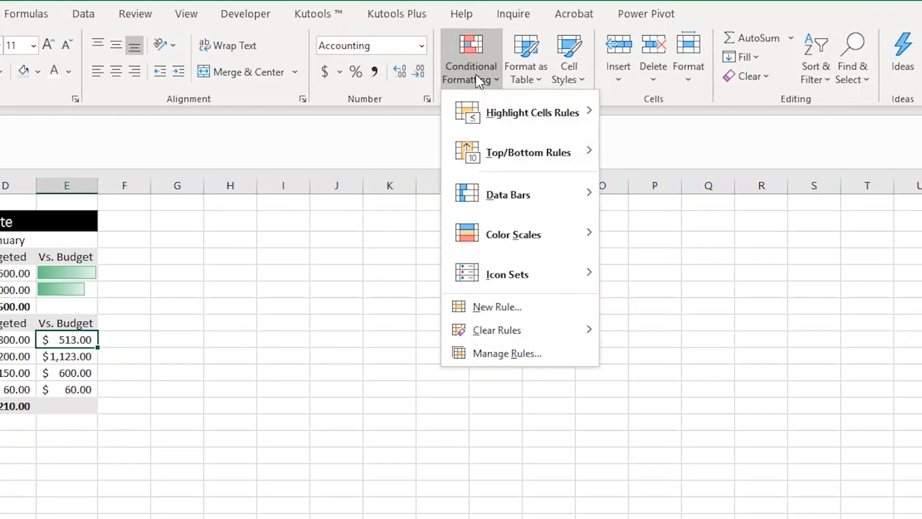
mouse_move(535, 189)
click(678, 223)
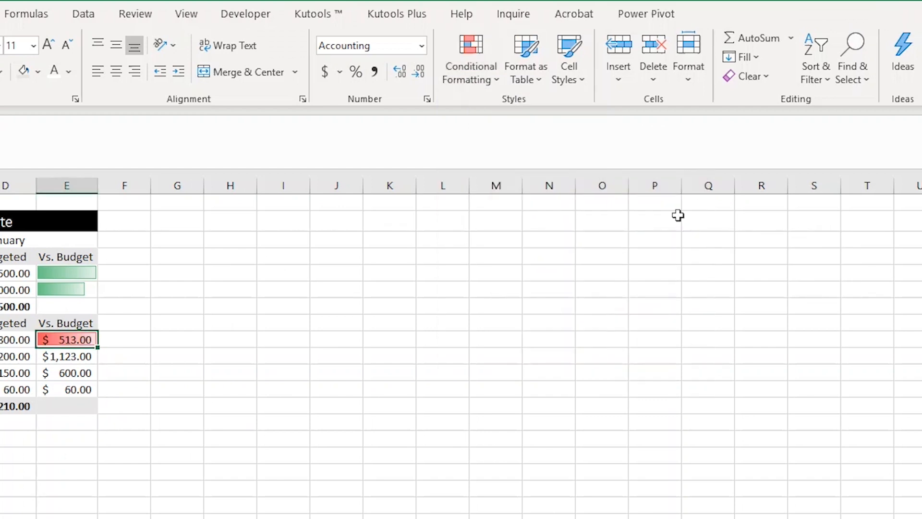
click(468, 76)
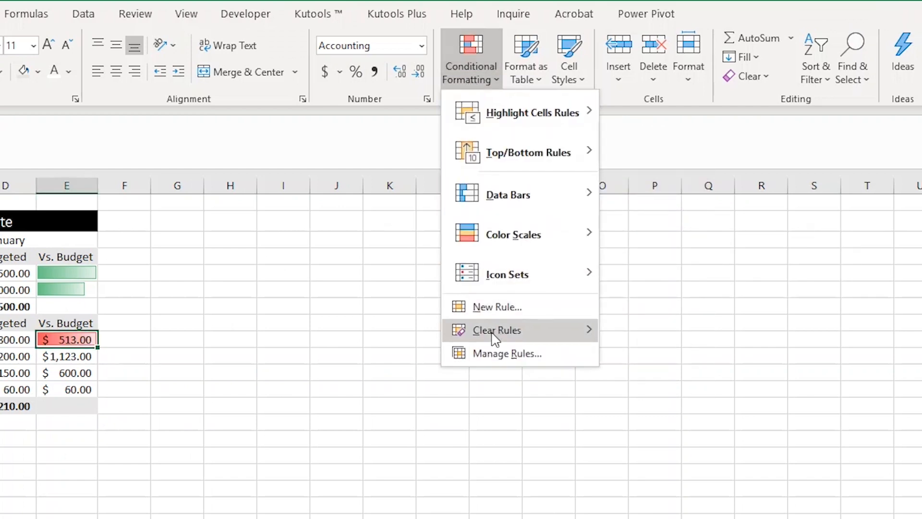
click(491, 341)
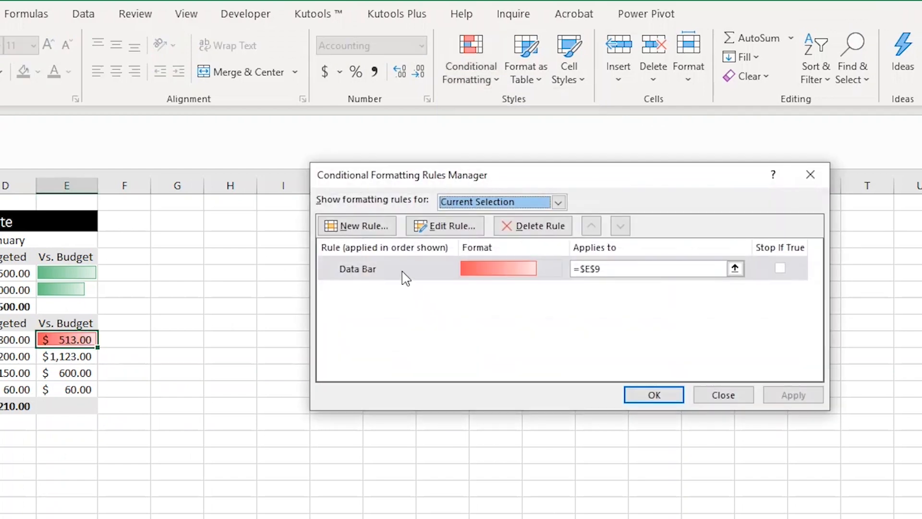
double_click(402, 270)
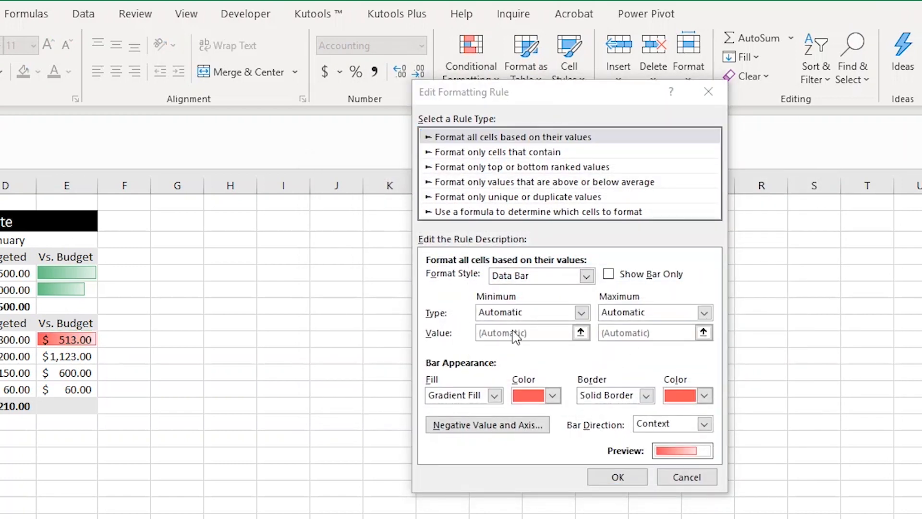
- Set the E9 data bar's minimum to Number 0 and its maximum type to Number, and apply the rule
click(504, 313)
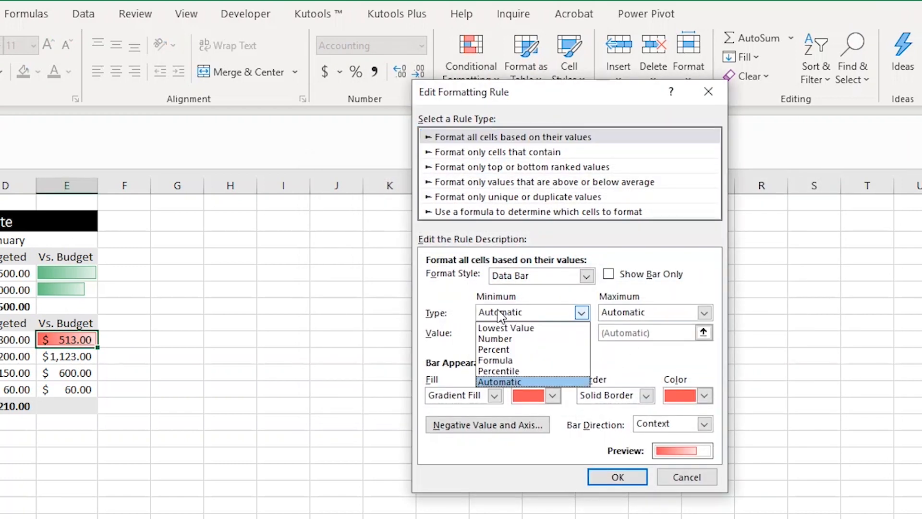
click(504, 340)
click(627, 314)
click(627, 340)
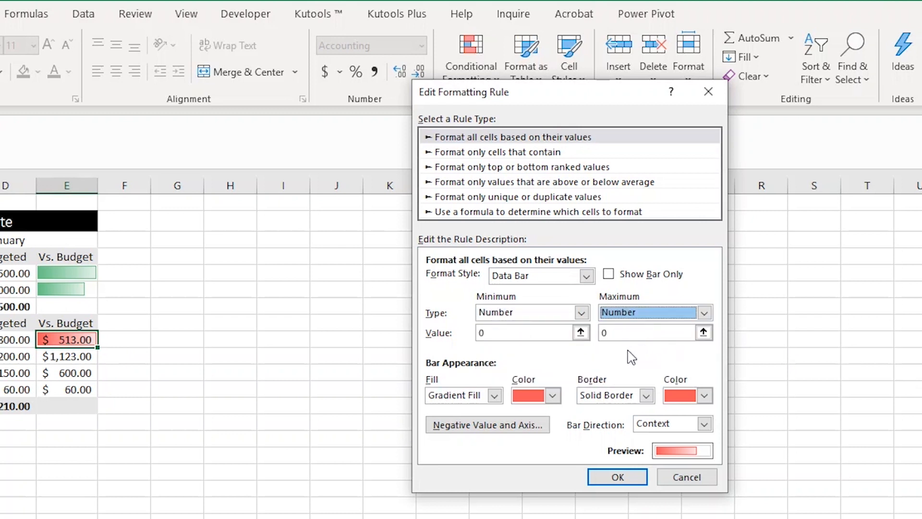
click(618, 332)
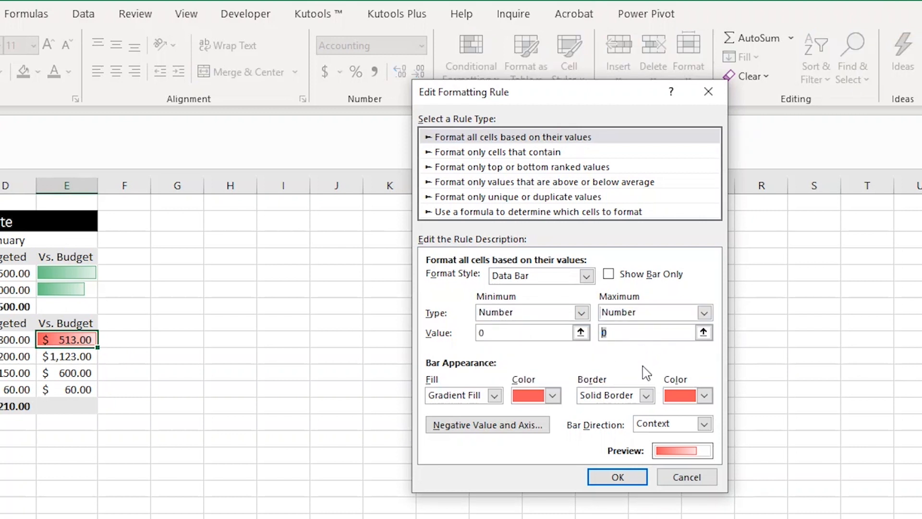
click(618, 477)
click(794, 396)
click(653, 395)
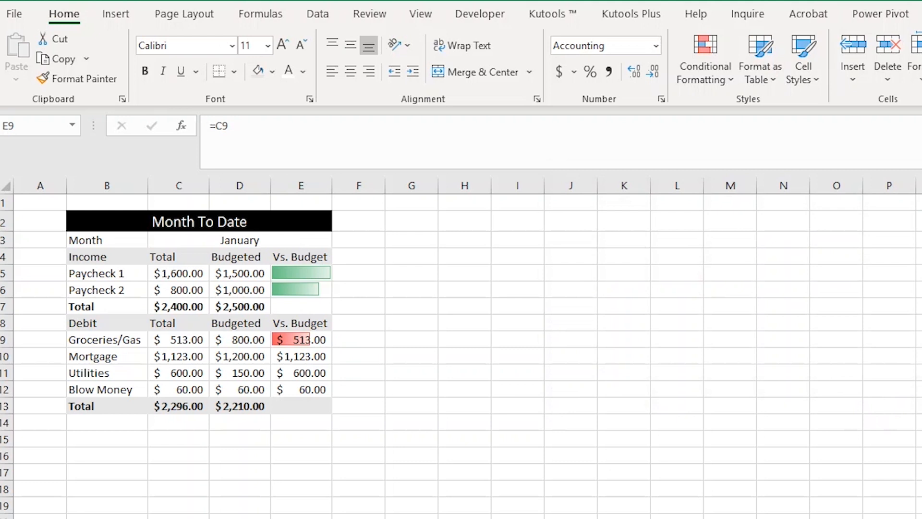
- Widen columns B through E of the Month To Date table
click(120, 185)
drag(148, 185, 383, 186)
click(364, 186)
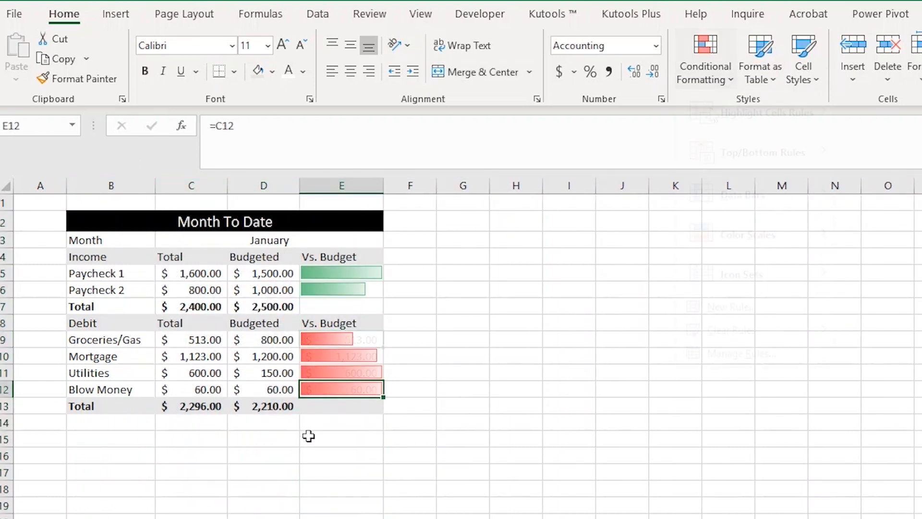
click(363, 457)
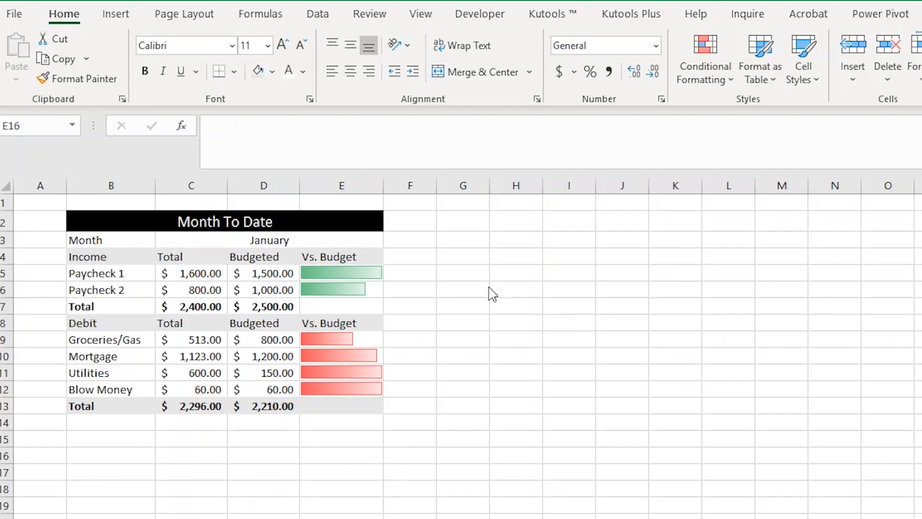
- Insert a 3-D pie chart from the debit categories and totals in B9:C12
drag(128, 337, 190, 388)
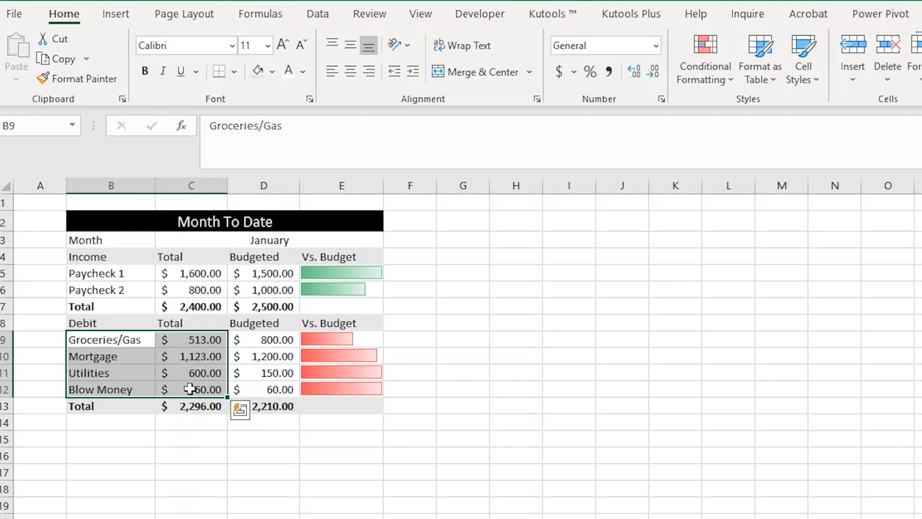
click(117, 13)
click(421, 76)
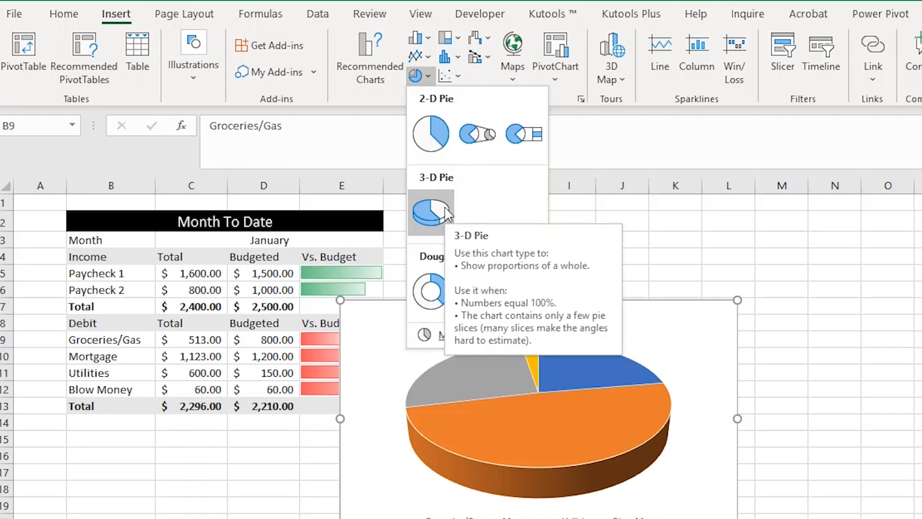
click(444, 213)
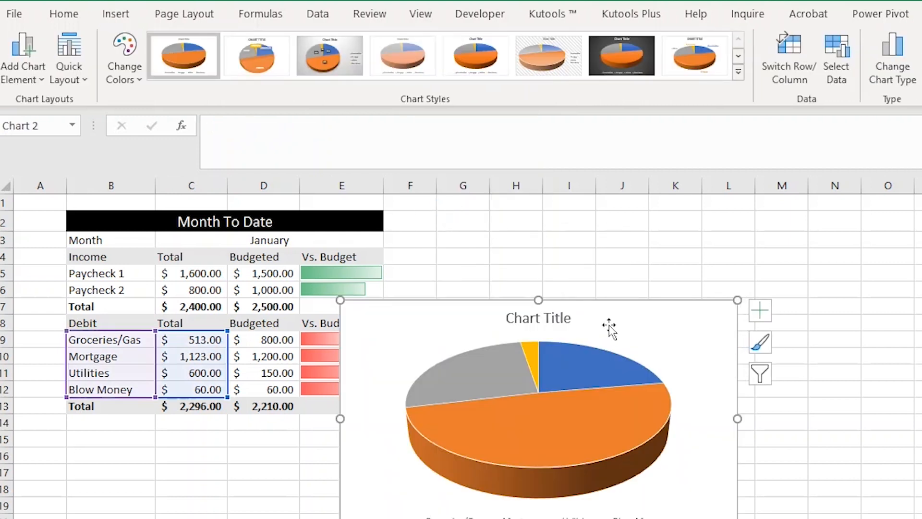
- Title the pie chart Expense Breakdown
click(552, 325)
drag(508, 317, 557, 316)
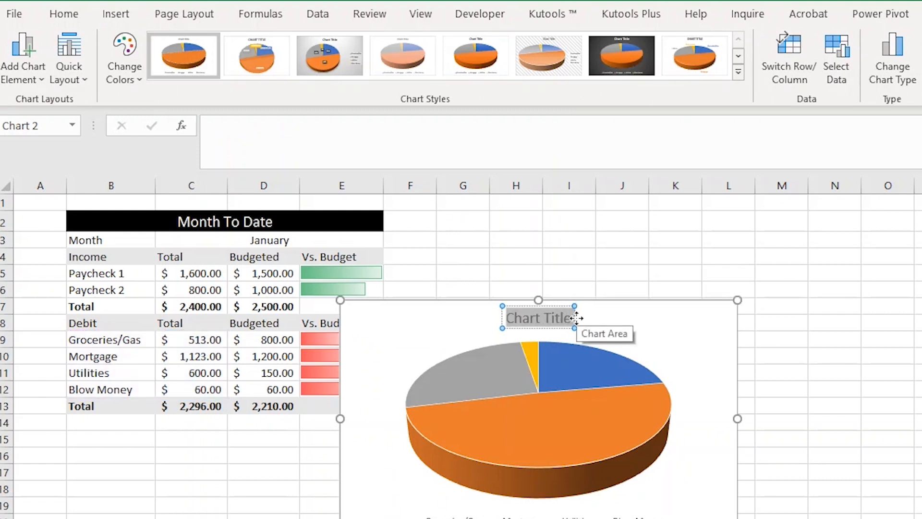
text(Expense Breakdown)
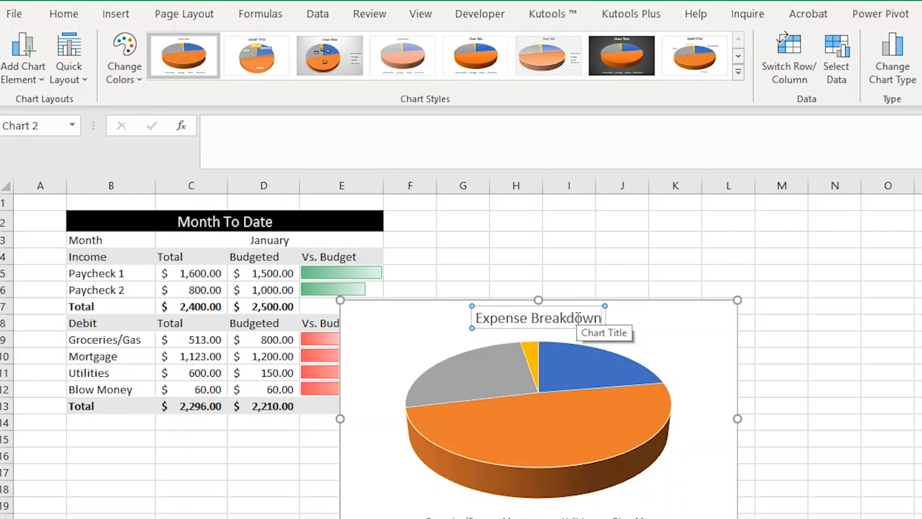
click(877, 282)
- Place the pie chart directly below the table and resize it to span columns B to E and rows 14 to 24
click(639, 327)
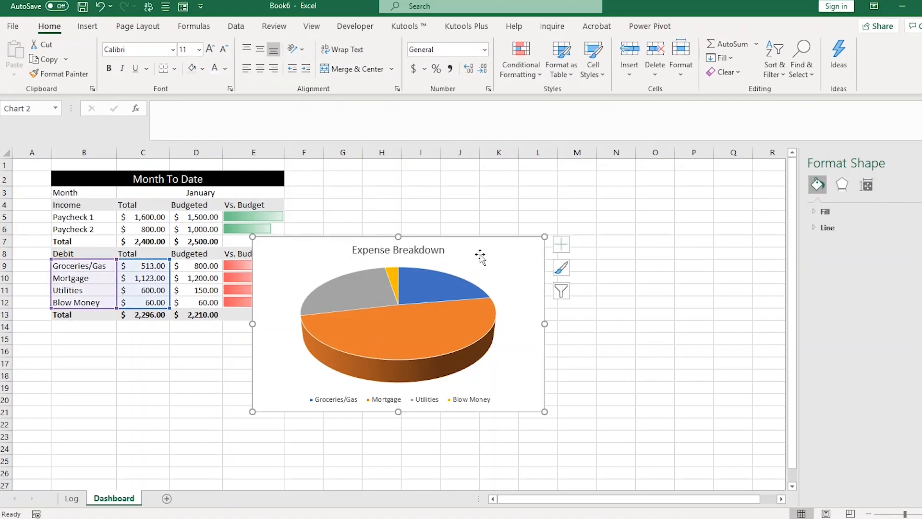
drag(480, 255, 280, 342)
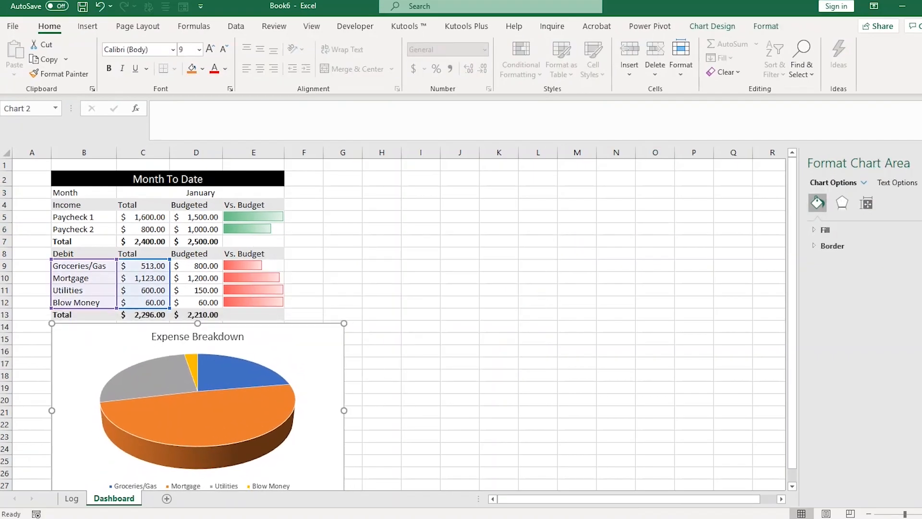
drag(344, 411, 285, 410)
scroll(167, 459, down, 1)
drag(166, 459, 167, 413)
scroll(346, 380, up, 1)
click(920, 164)
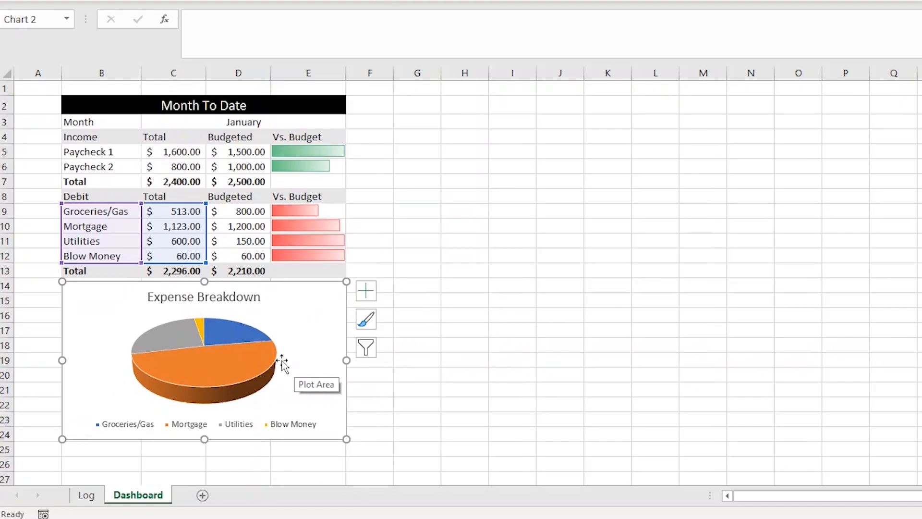
- Add value data labels to the Expense Breakdown pie slices and check the label formatting options
right_click(212, 387)
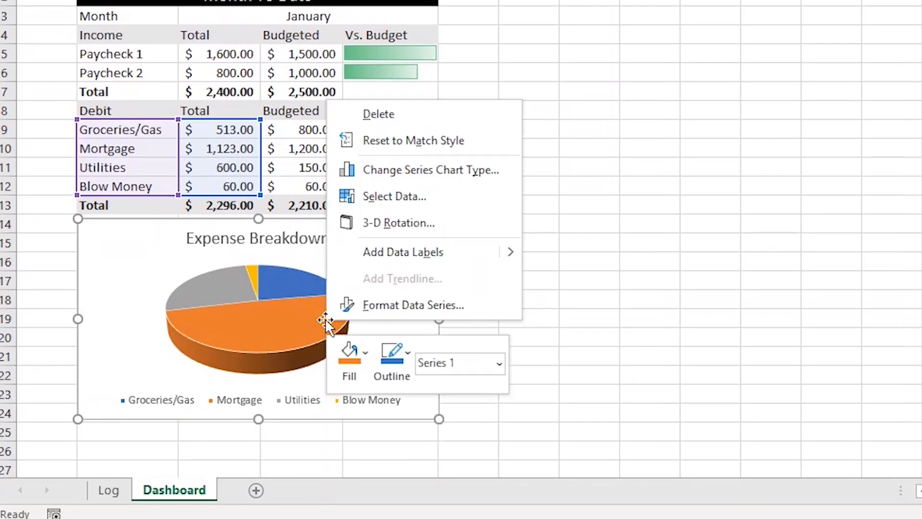
click(427, 251)
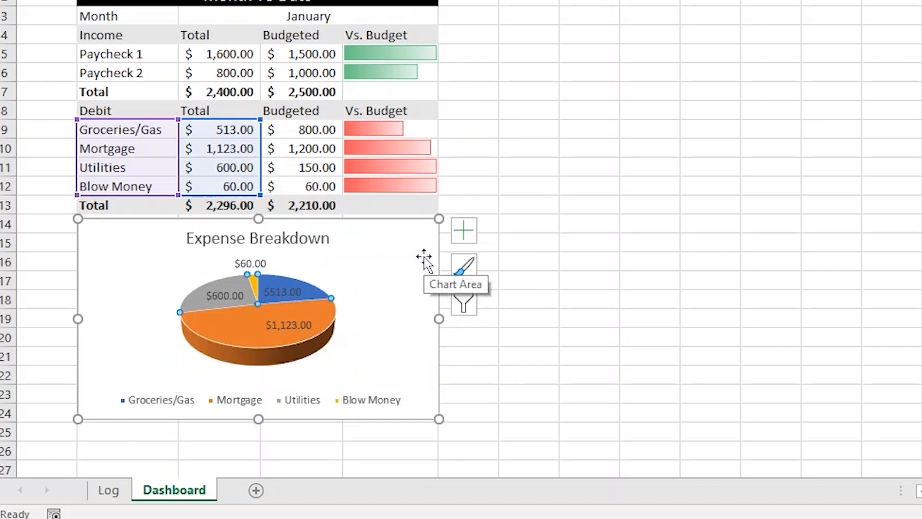
right_click(319, 332)
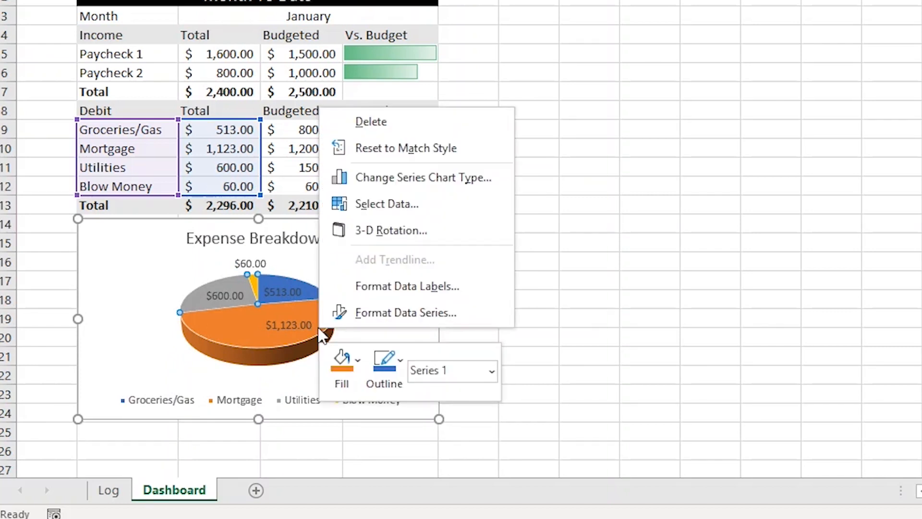
click(397, 287)
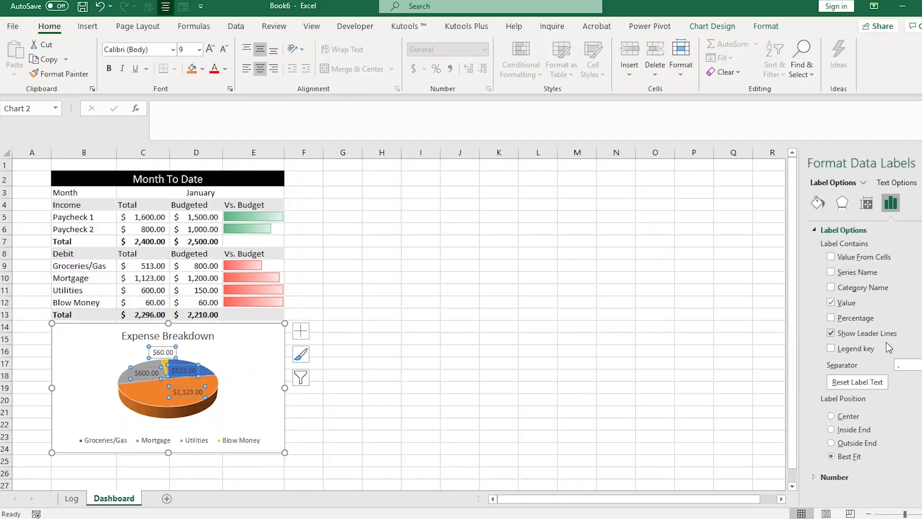
click(921, 163)
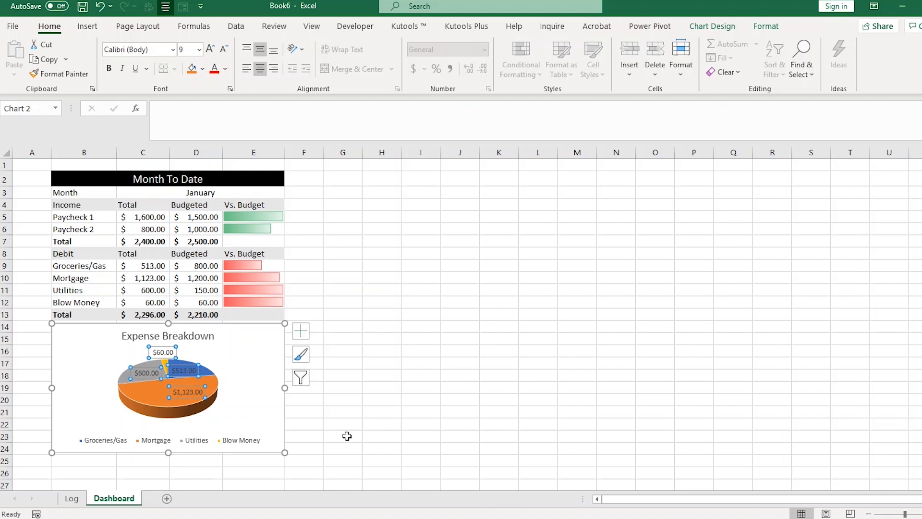
click(346, 436)
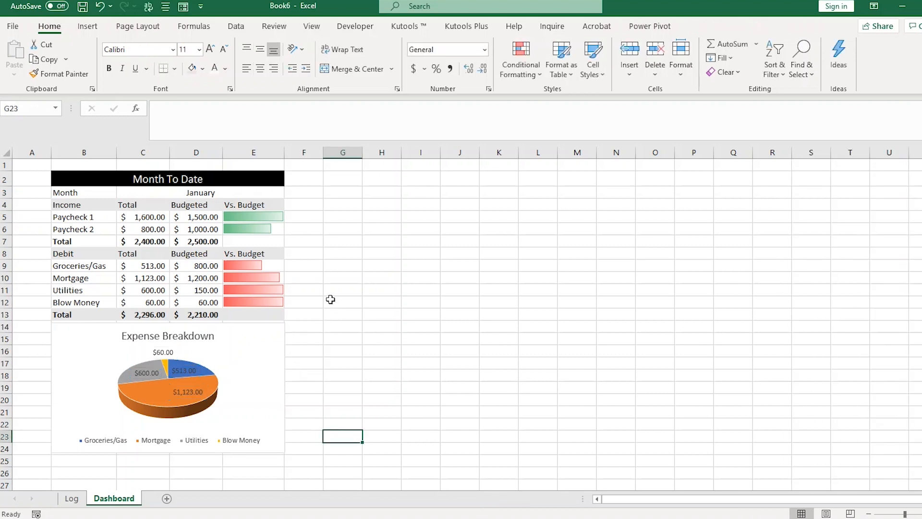
- Narrow the pie chart slightly so its edge lines up with the table's column E
click(285, 345)
drag(285, 388, 283, 387)
click(338, 398)
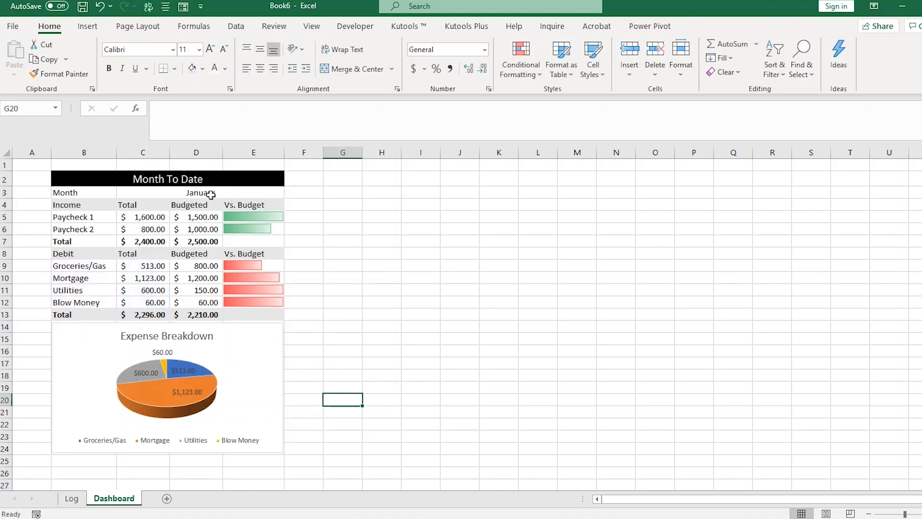
- Switch the dashboard month in C3 to February
click(207, 195)
click(290, 192)
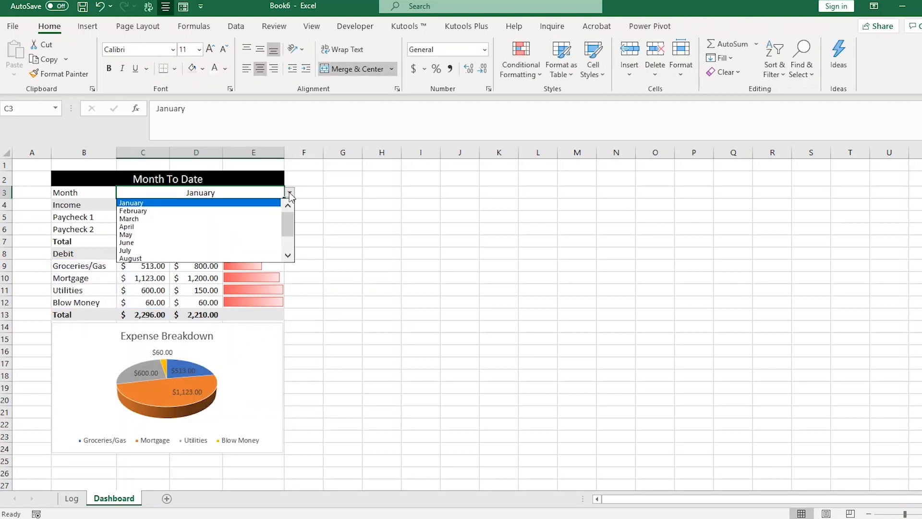
click(213, 211)
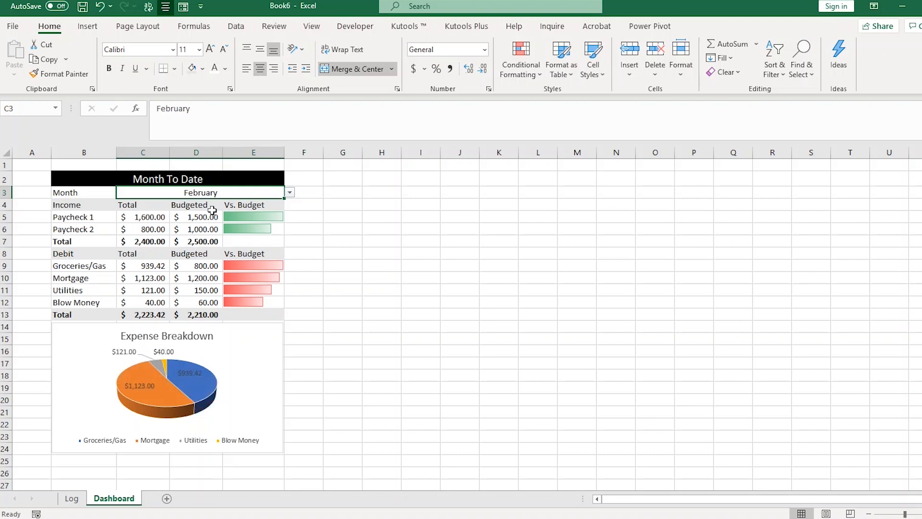
- Switch the dashboard month in C3 to January
click(289, 192)
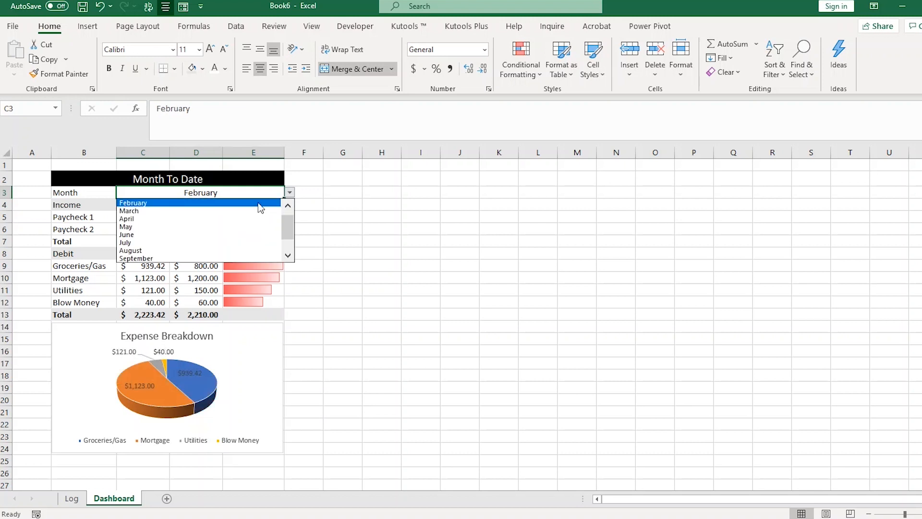
click(205, 202)
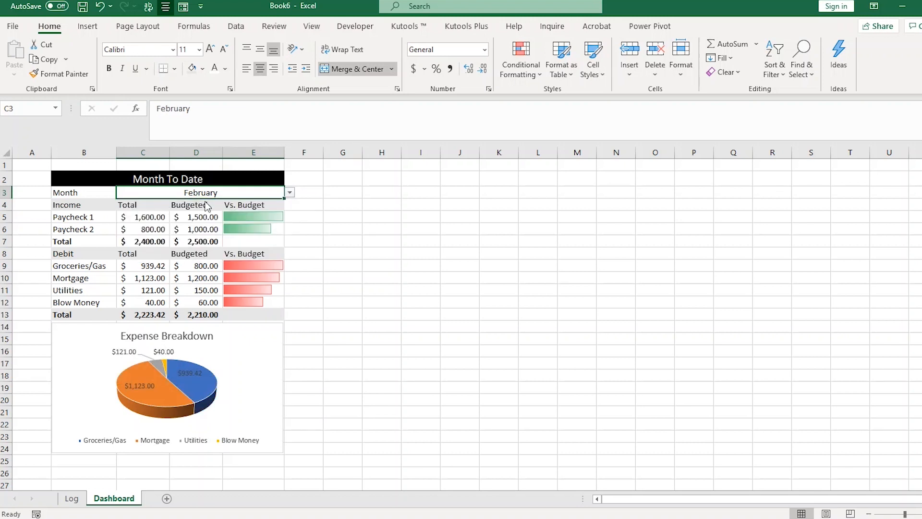
click(289, 192)
scroll(287, 218, up, 1)
click(177, 203)
- Fill F2:F24 with black and narrow column F into a thin divider beside the Month To Date section
click(303, 180)
click(304, 152)
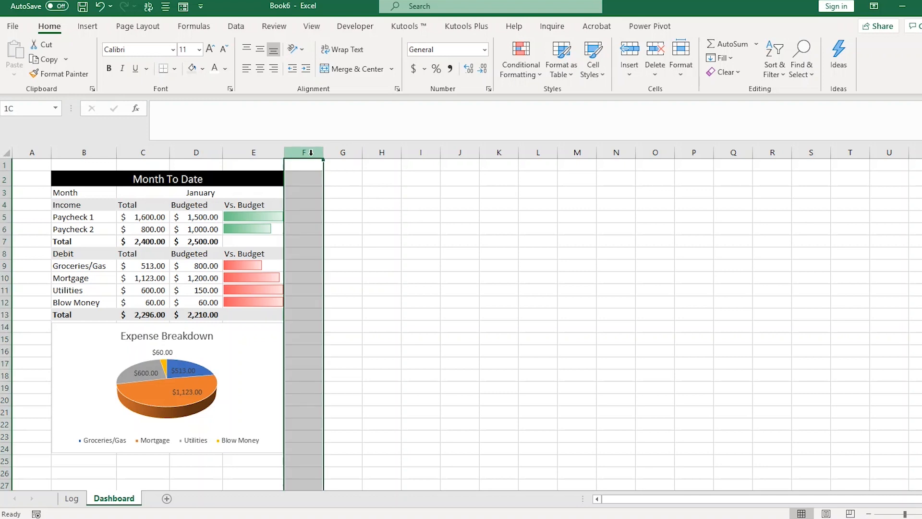
drag(315, 176, 305, 444)
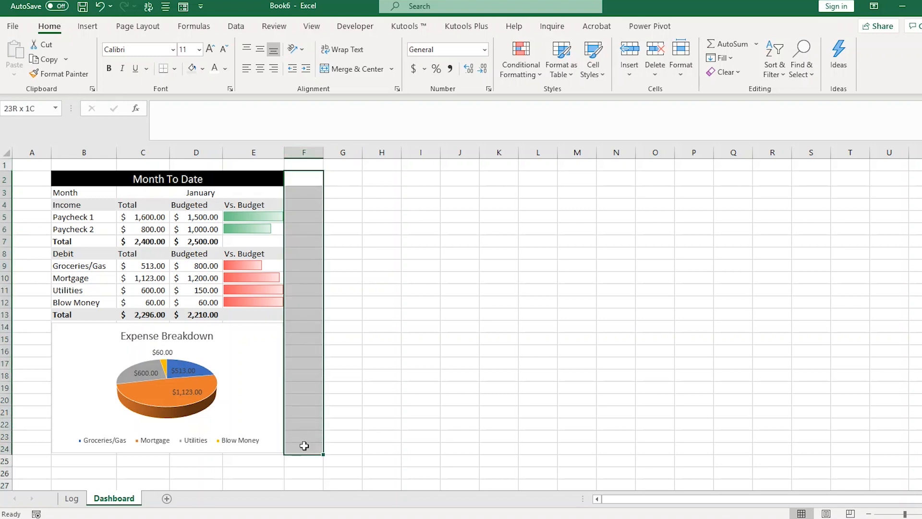
click(203, 69)
click(201, 99)
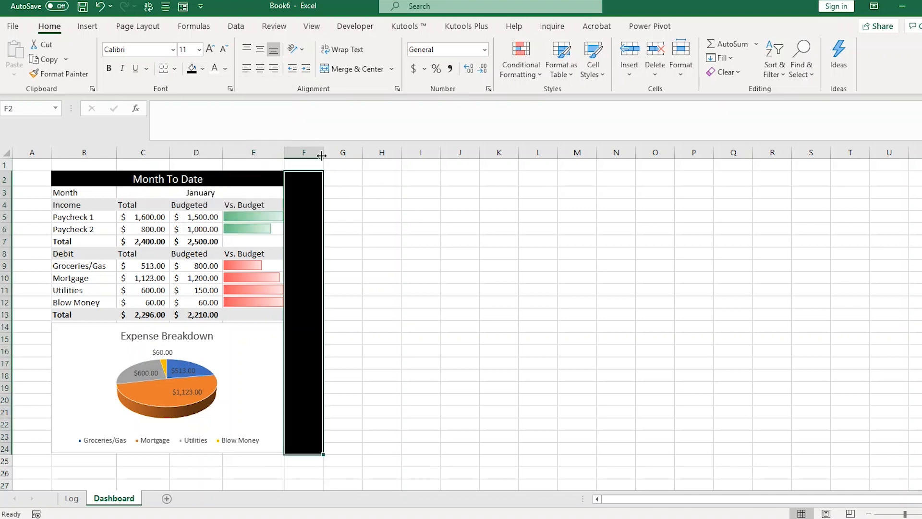
drag(323, 152, 293, 154)
click(388, 291)
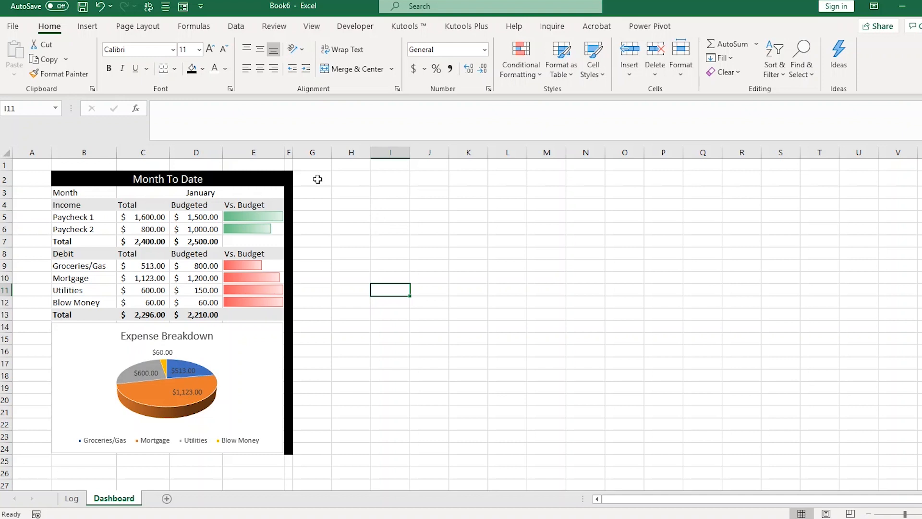
- Merge and center G2:S3 and enter the heading "Year To Date"
click(313, 179)
drag(313, 180, 783, 193)
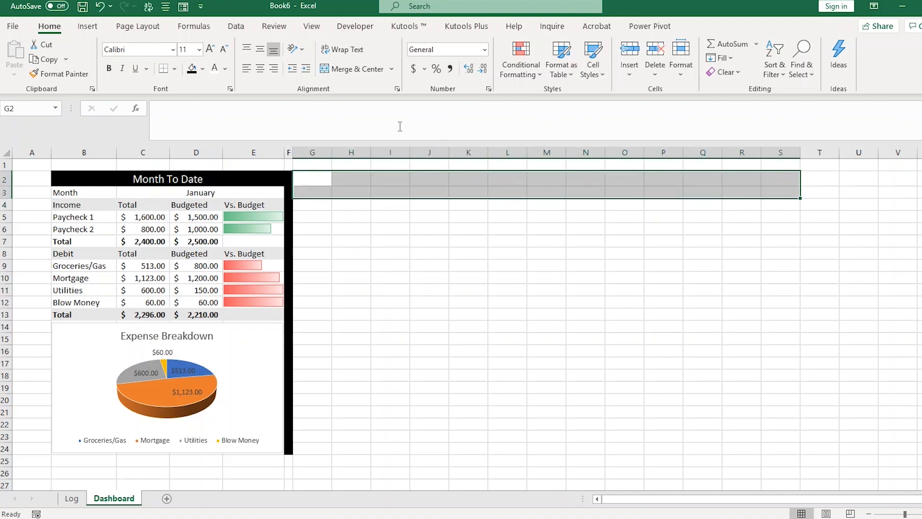
click(361, 68)
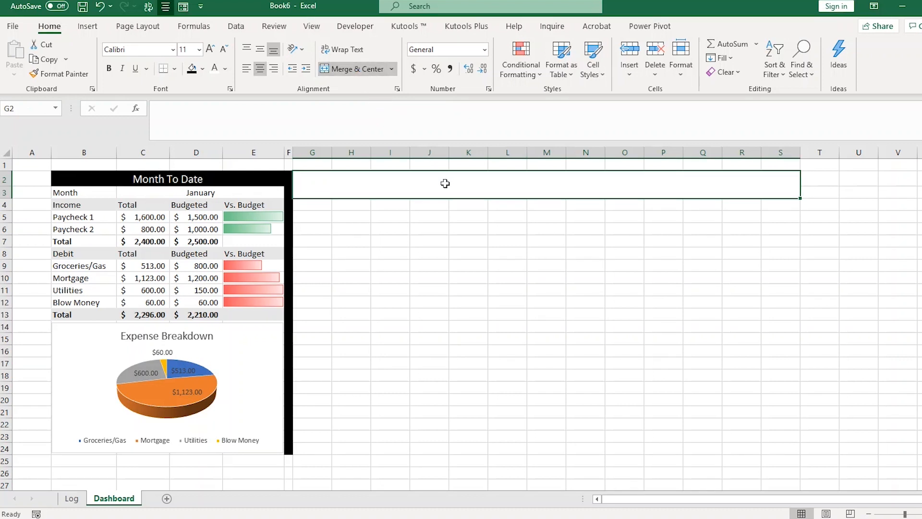
text(Year To Date)
key(Return)
- Format the Year To Date heading with black fill, white text, font size 20 and middle vertical alignment
click(465, 185)
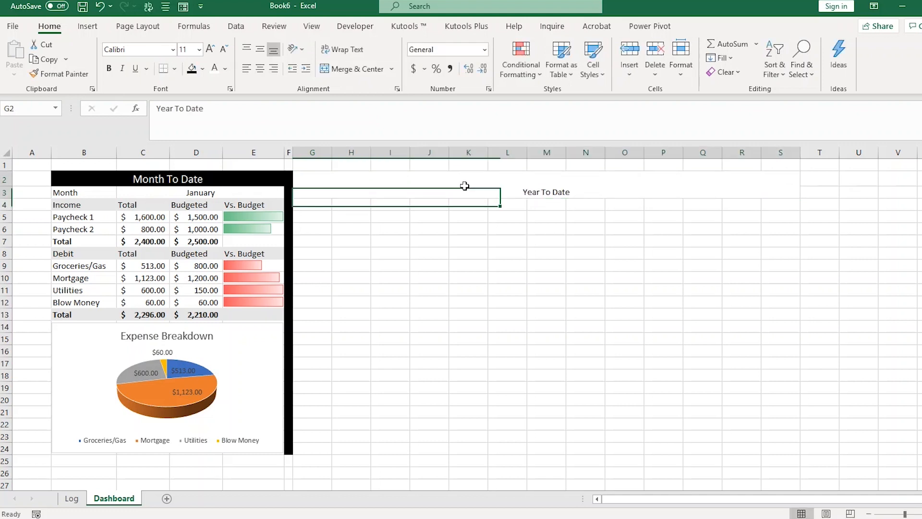
click(192, 68)
click(216, 73)
click(211, 50)
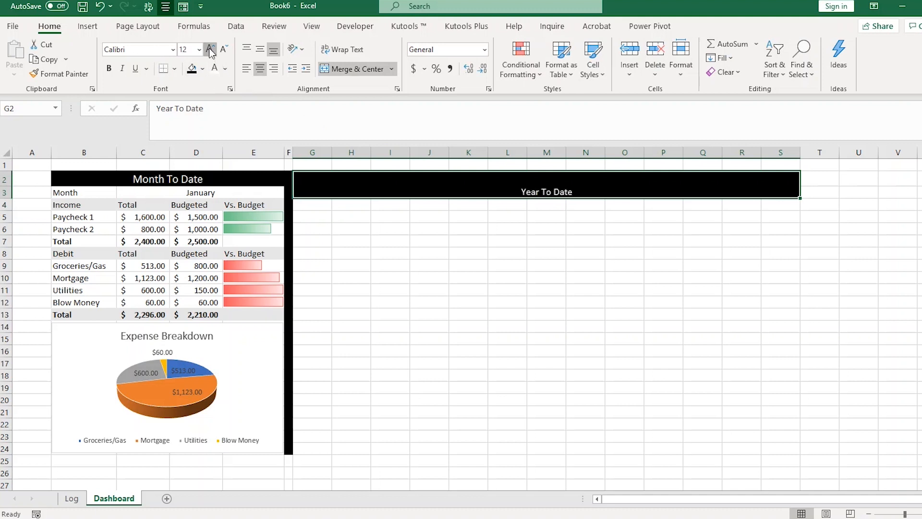
click(210, 49)
click(210, 49)
click(211, 49)
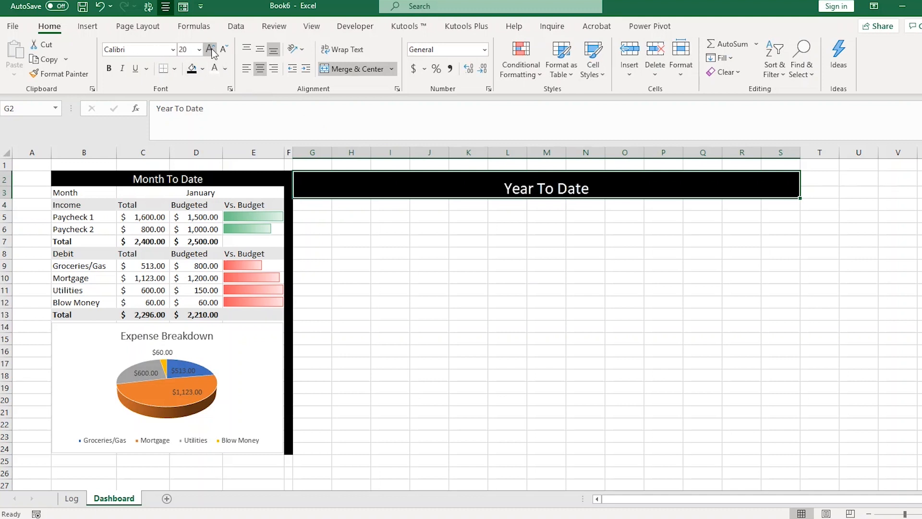
click(260, 49)
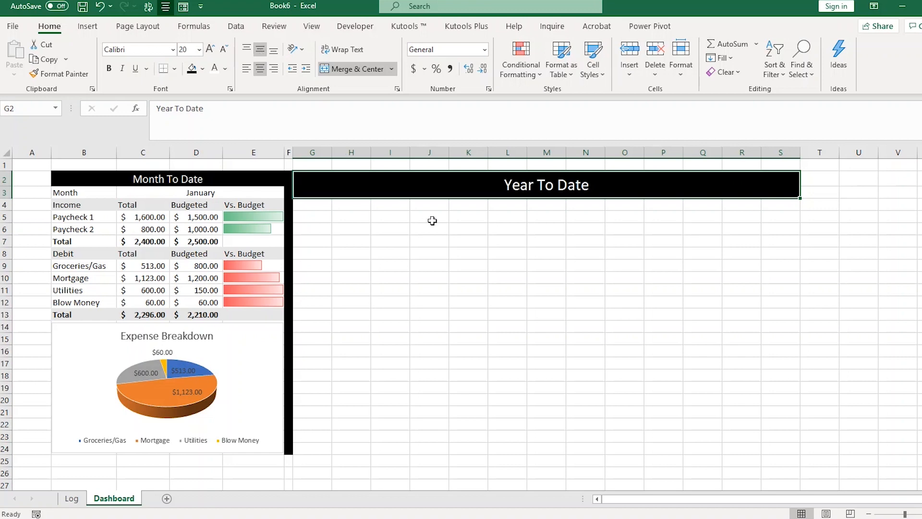
- Enter January in G4 and fill the month series across to December in R4
click(326, 206)
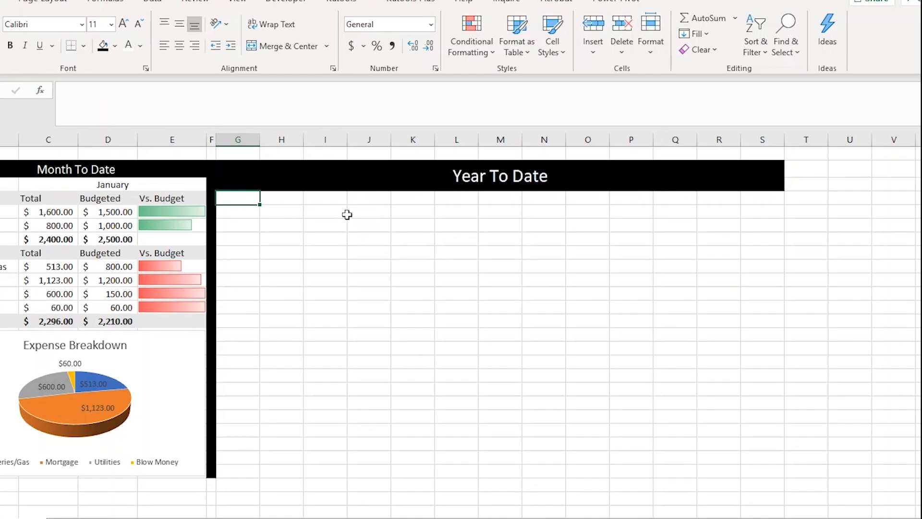
text(Janu)
text(ary)
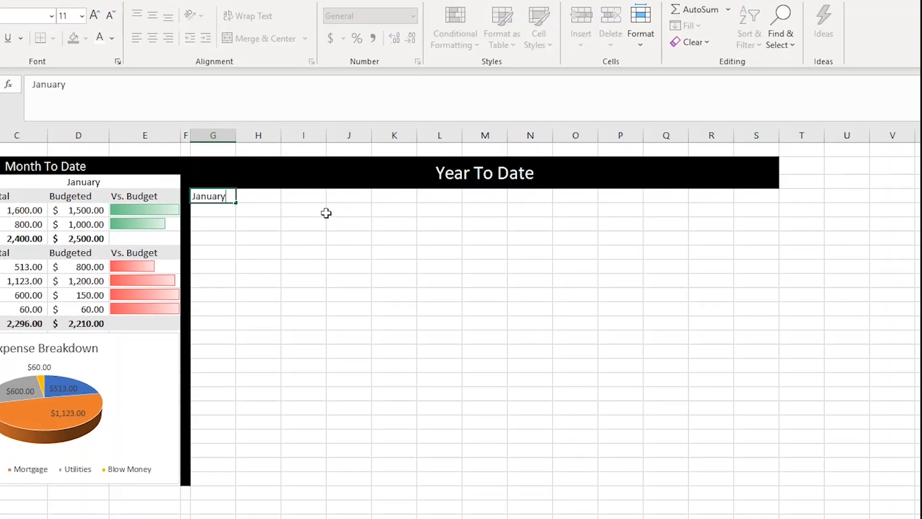
key(Return)
click(228, 196)
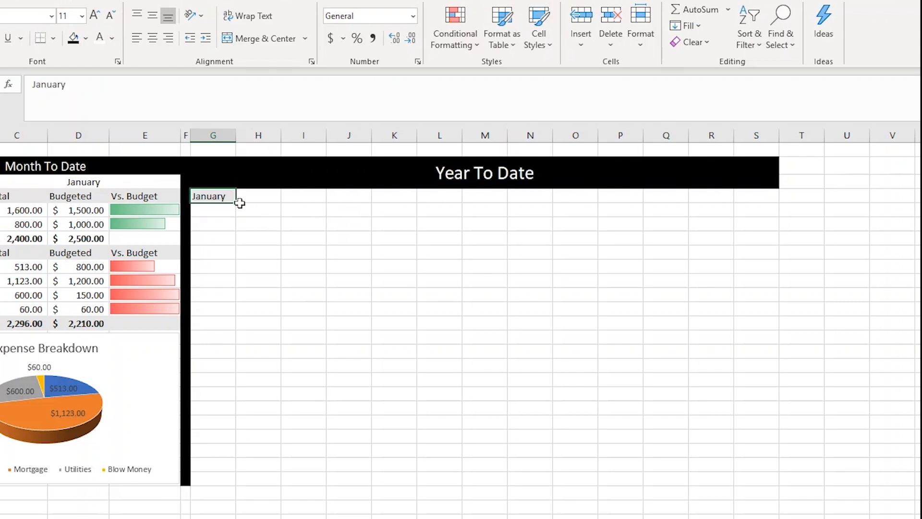
drag(237, 203, 738, 200)
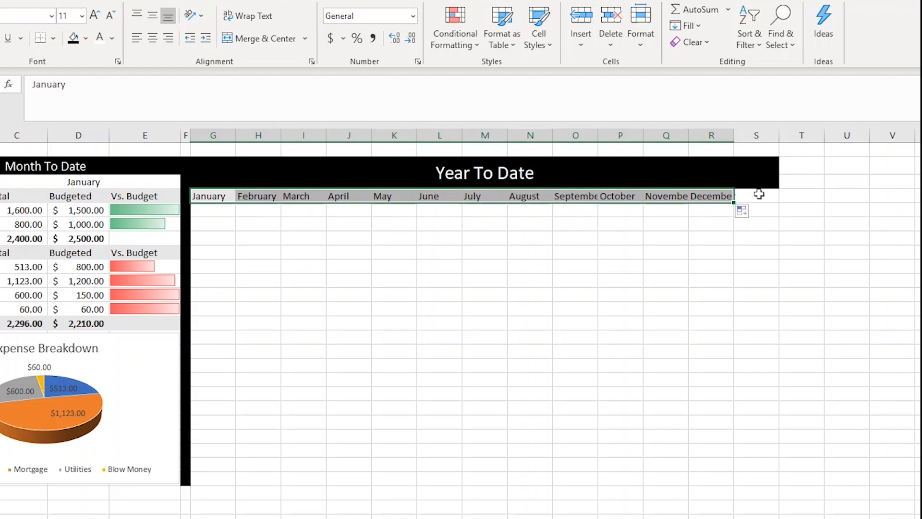
- Add a "Total" heading in S4, then widen columns G to S equally to fit the month names and center their contents
click(757, 194)
text(Total)
key(Return)
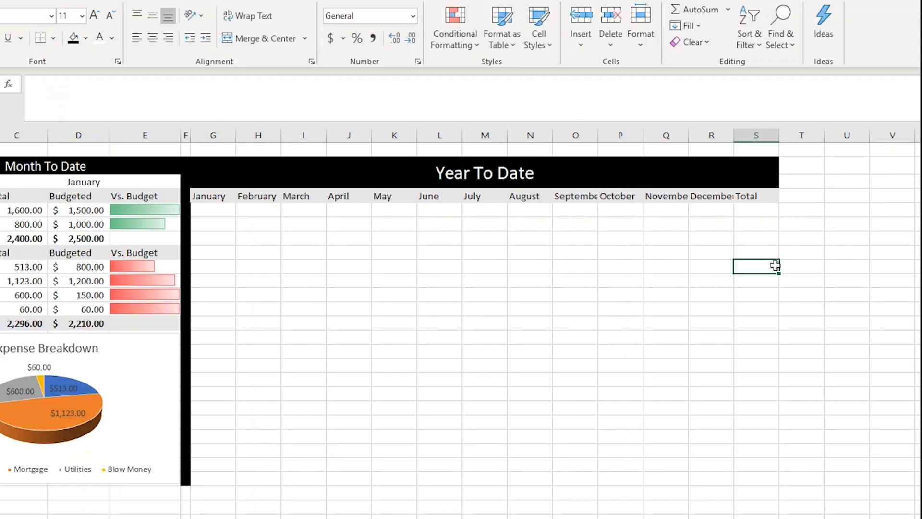
drag(212, 135, 786, 135)
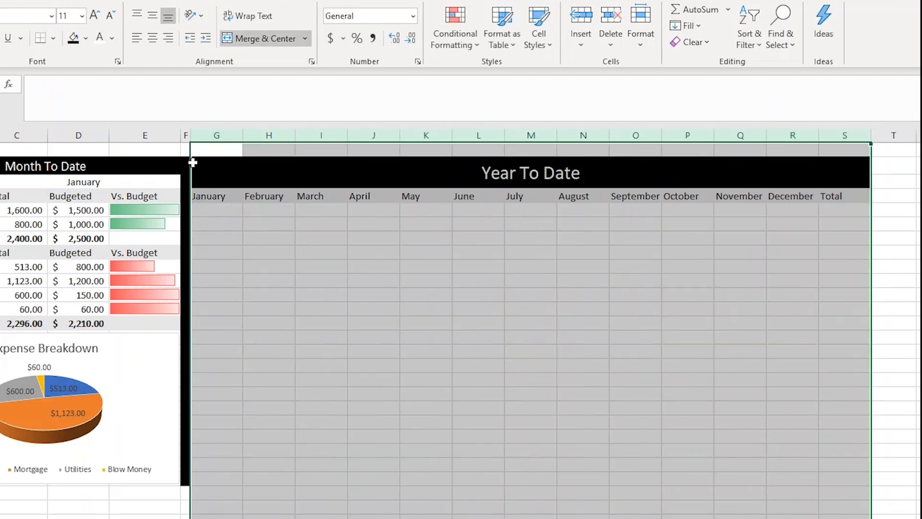
click(153, 38)
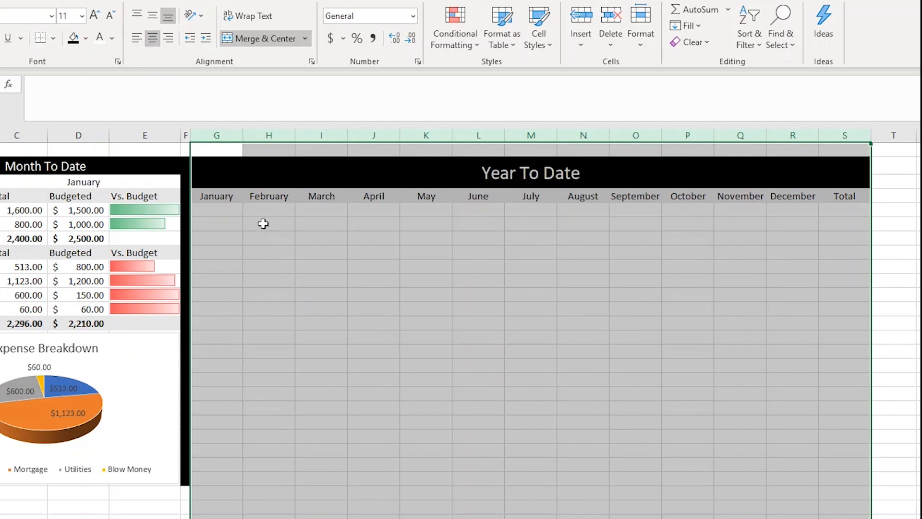
- Start a SUMIFS formula in G5 with the Log sheet's Income column, Log!E:E, as the sum range
click(214, 209)
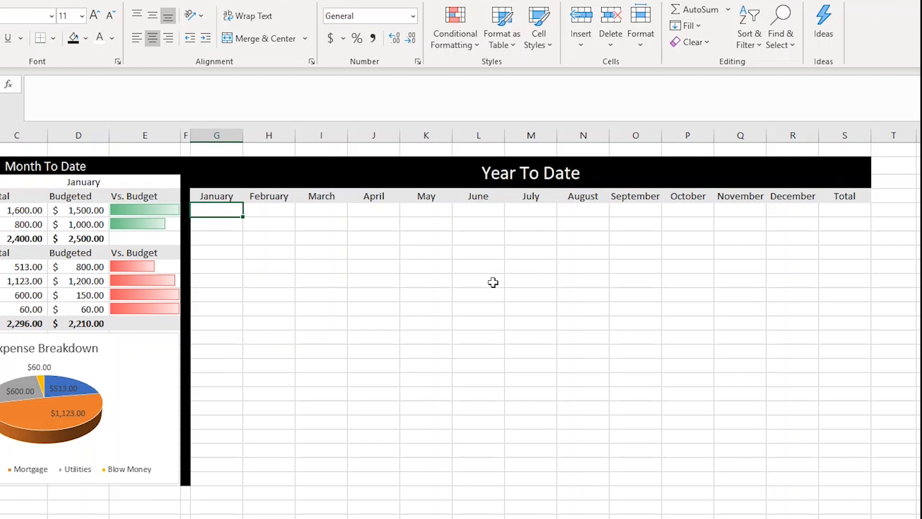
text(=SUMIFS)
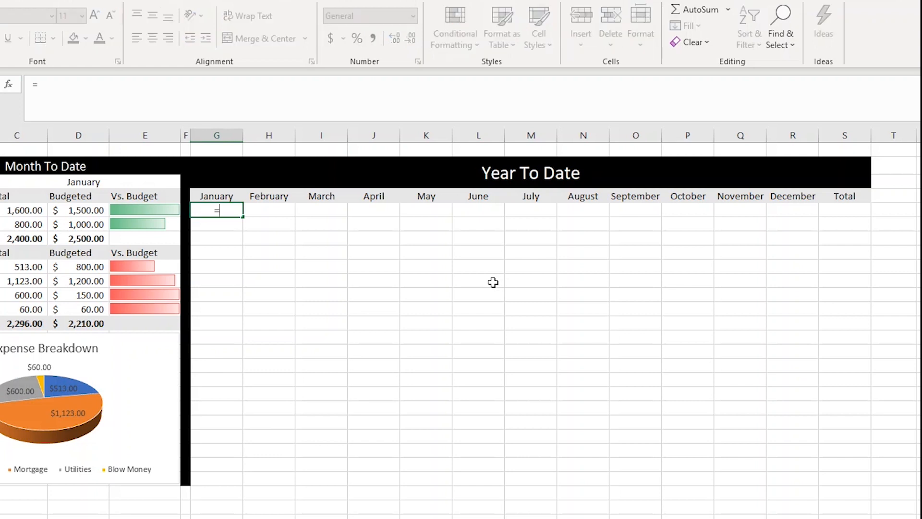
text(()
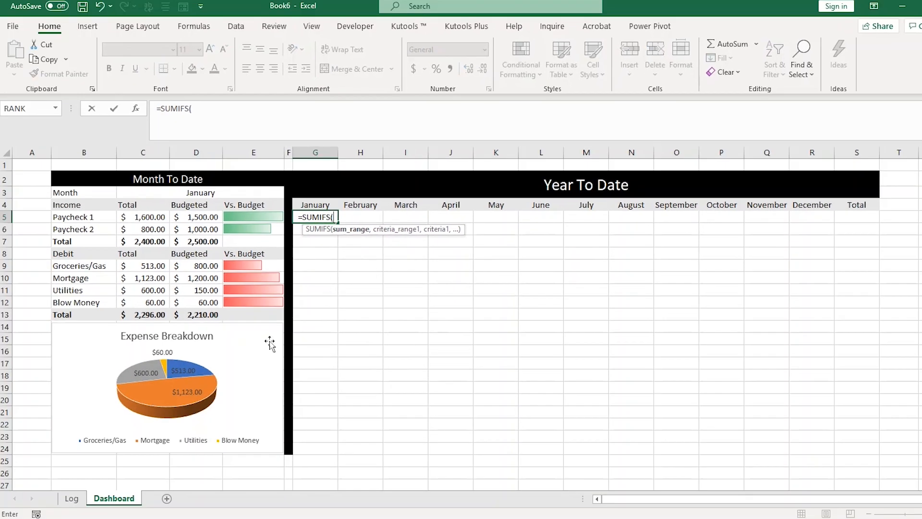
click(71, 498)
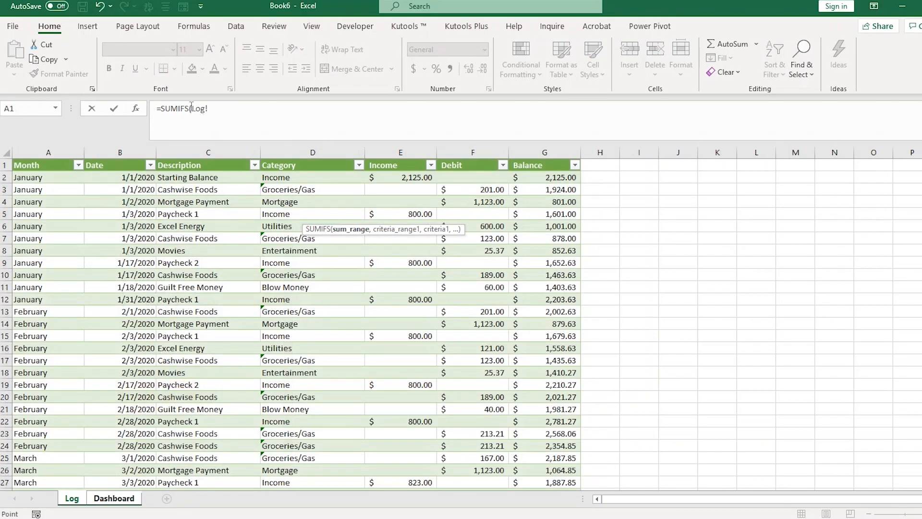
text(E:E,)
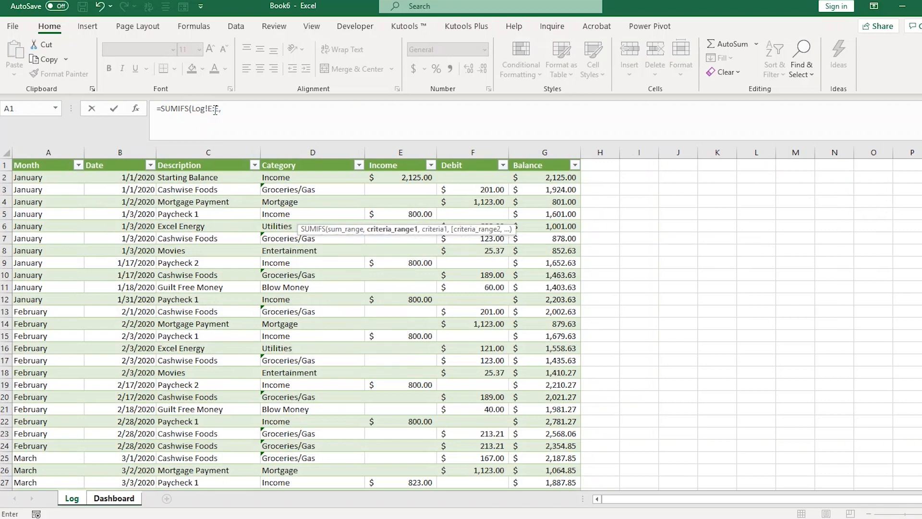
- Add the first SUMIFS criteria pair, matching Log!A:A against the January heading in Dashboard!G4
drag(362, 225, 222, 82)
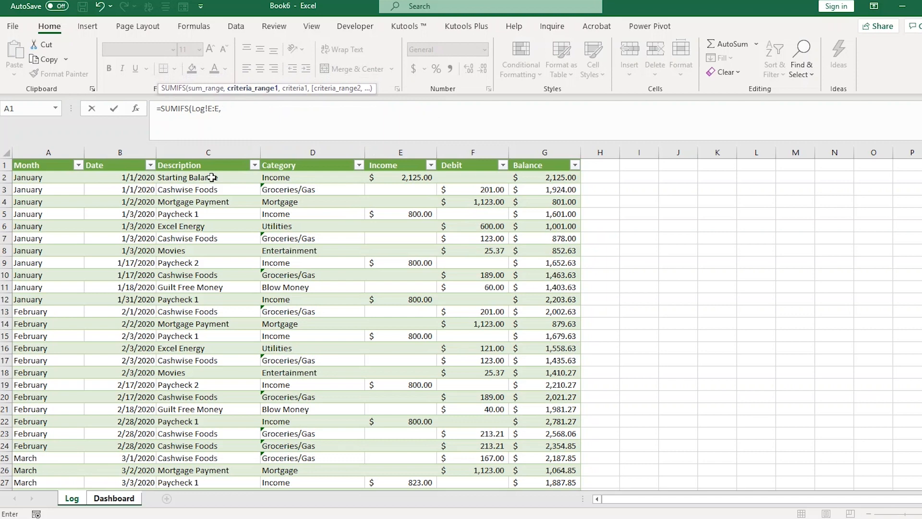
click(110, 498)
click(72, 498)
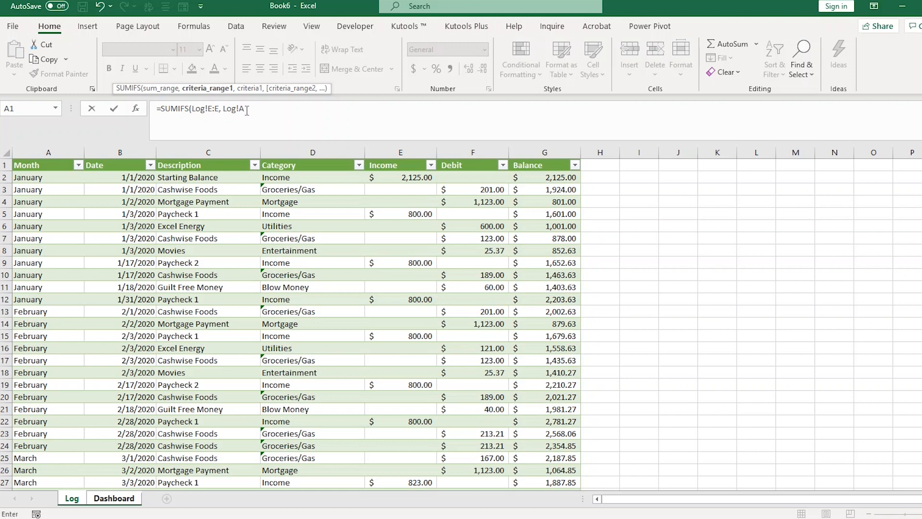
text(,)
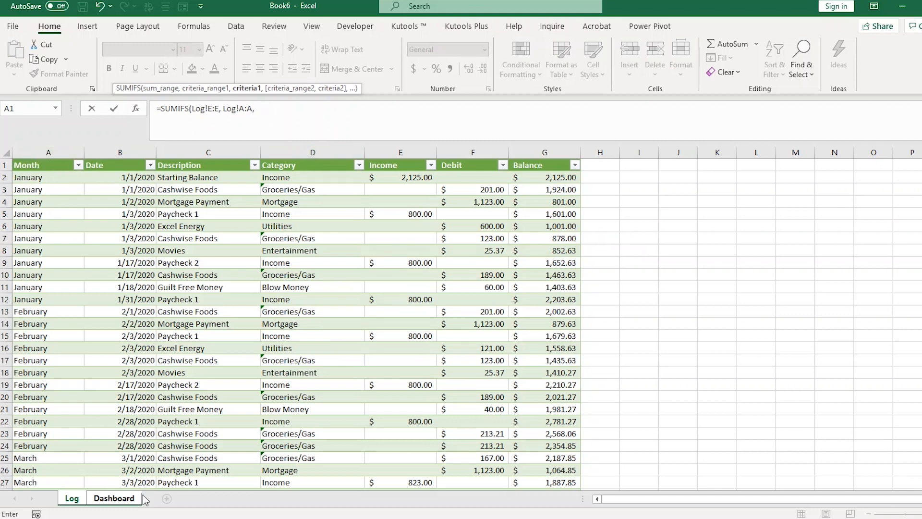
click(127, 499)
click(195, 192)
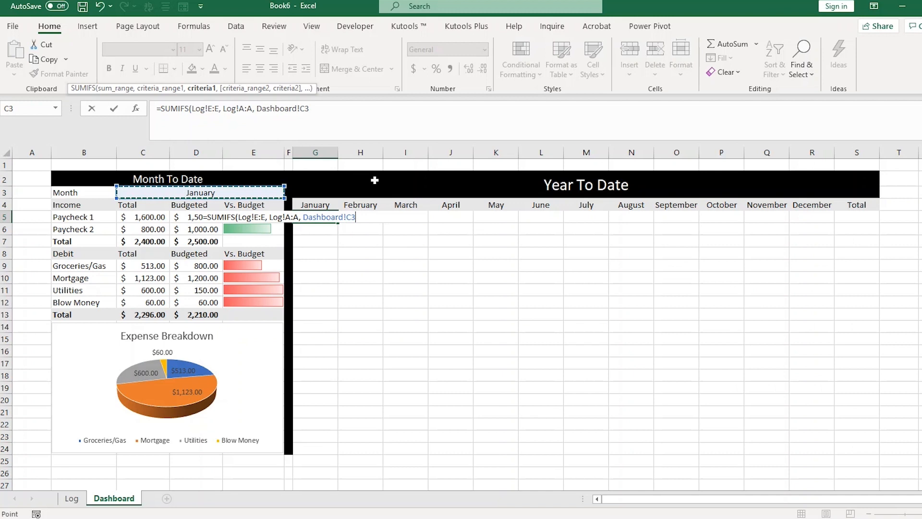
click(313, 205)
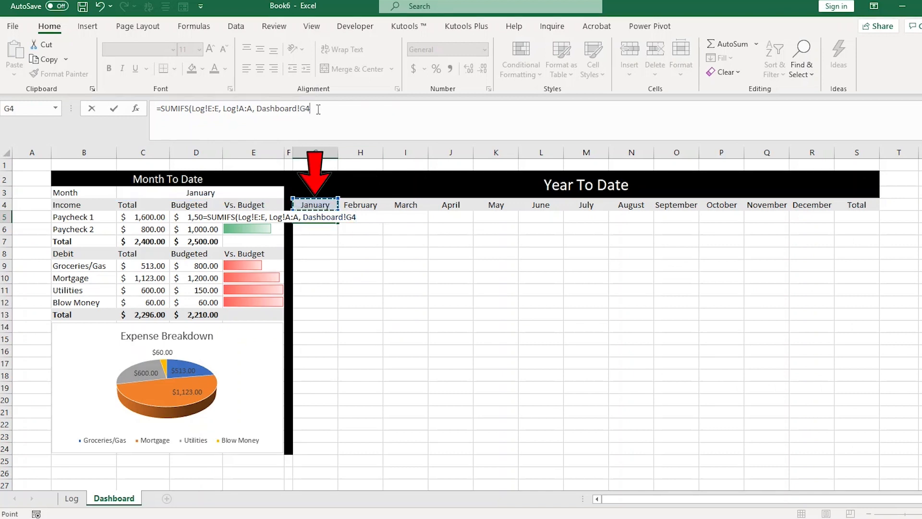
text(,)
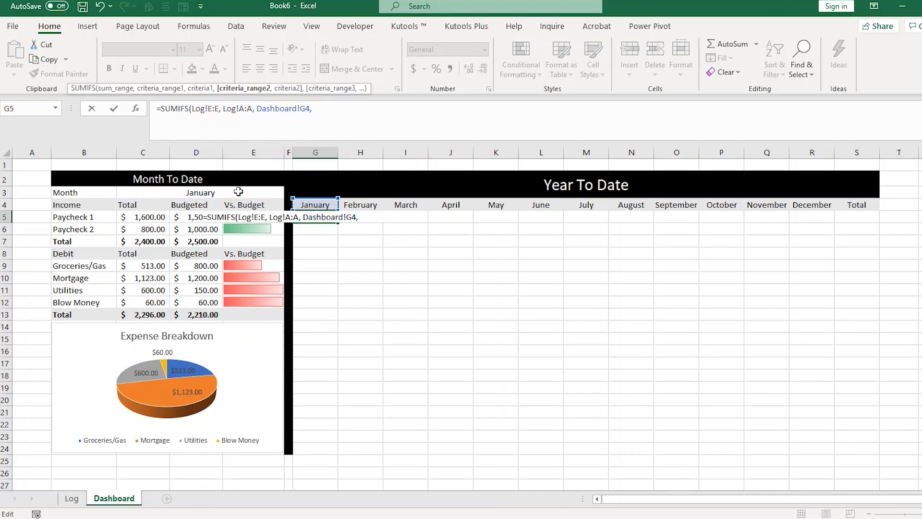
- Add the second SUMIFS criteria pair, matching Log!C:C against the Paycheck 1 label in Dashboard!B5, and close the formula's parenthesis
click(72, 498)
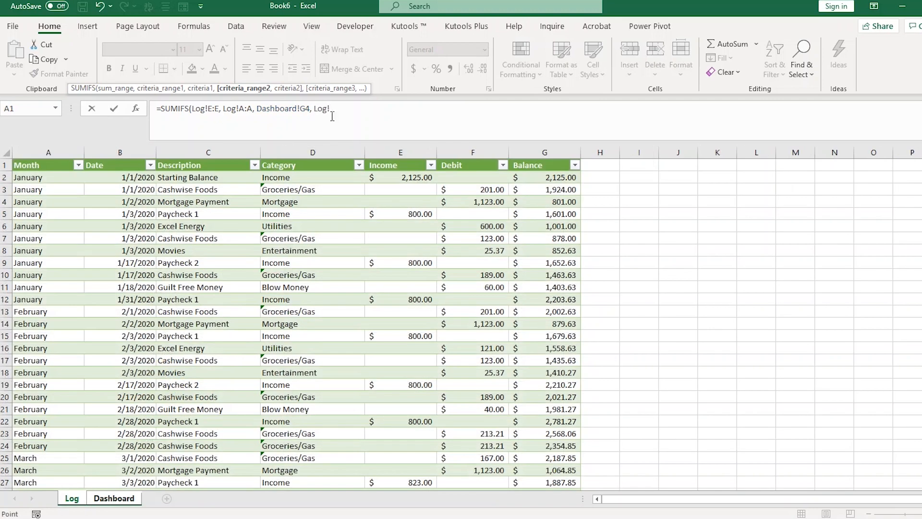
text(C:C)
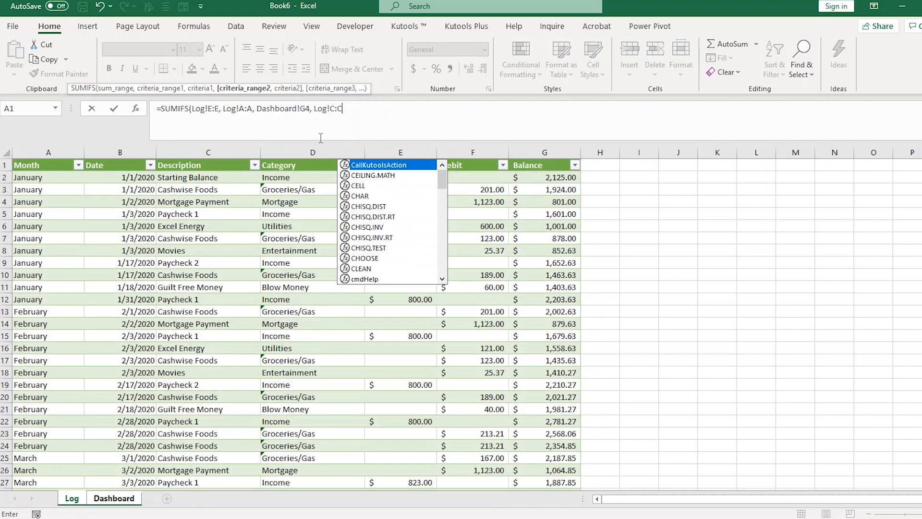
text(, Dashboard!)
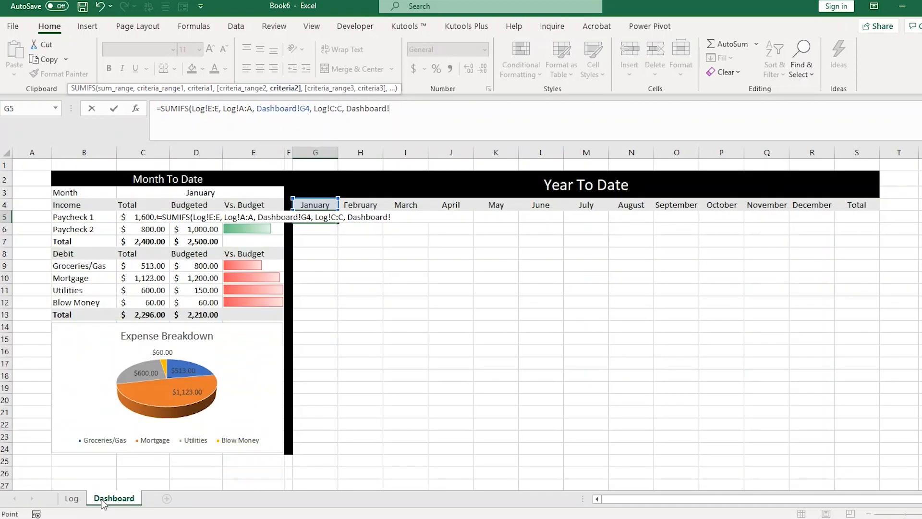
click(105, 500)
click(84, 217)
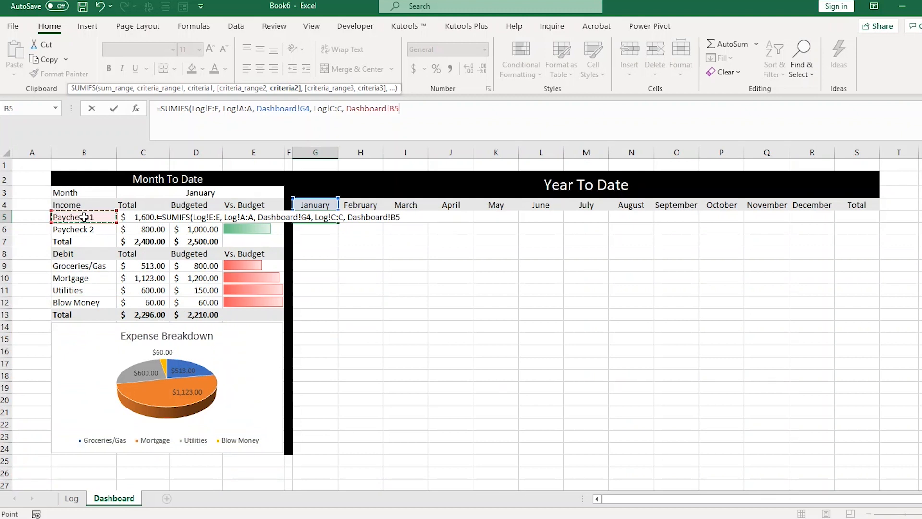
text())
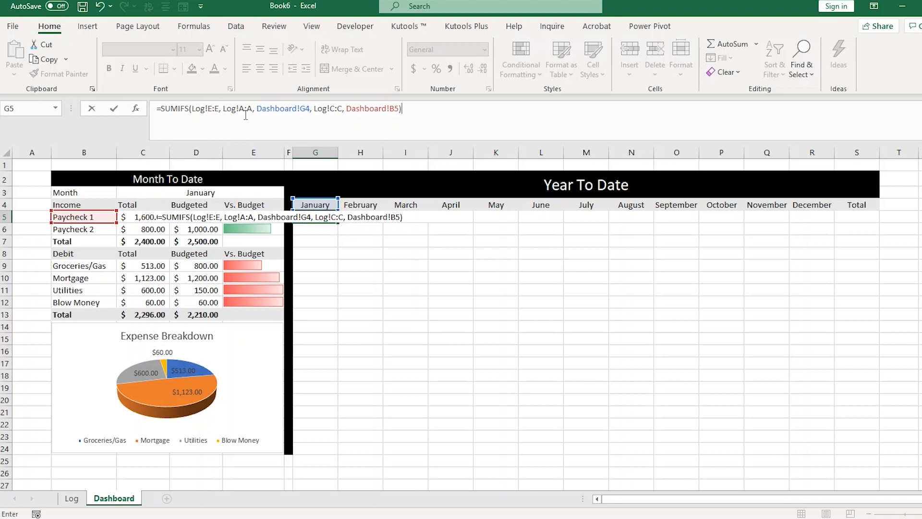
- In the G5 formula, make the Log ranges absolute as $E:$E and $A:$A, and lock only the row of the month reference as G$4
click(209, 108)
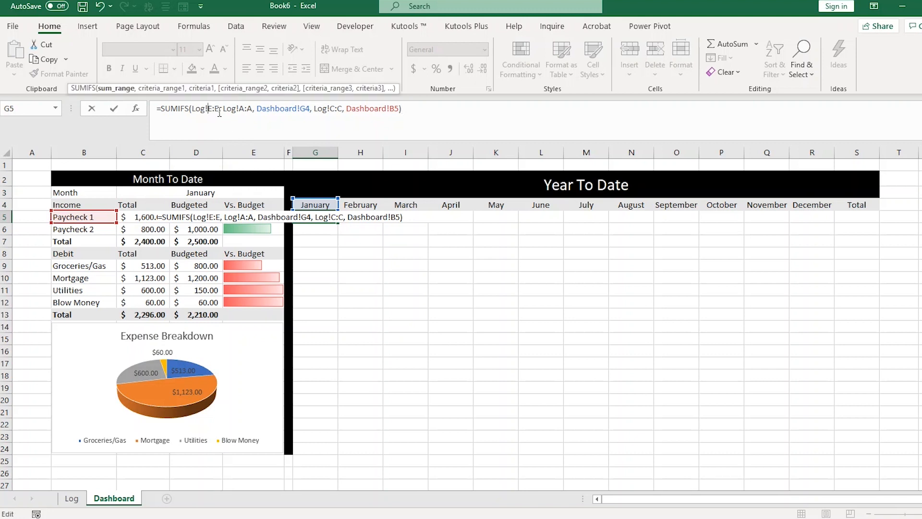
key(F4)
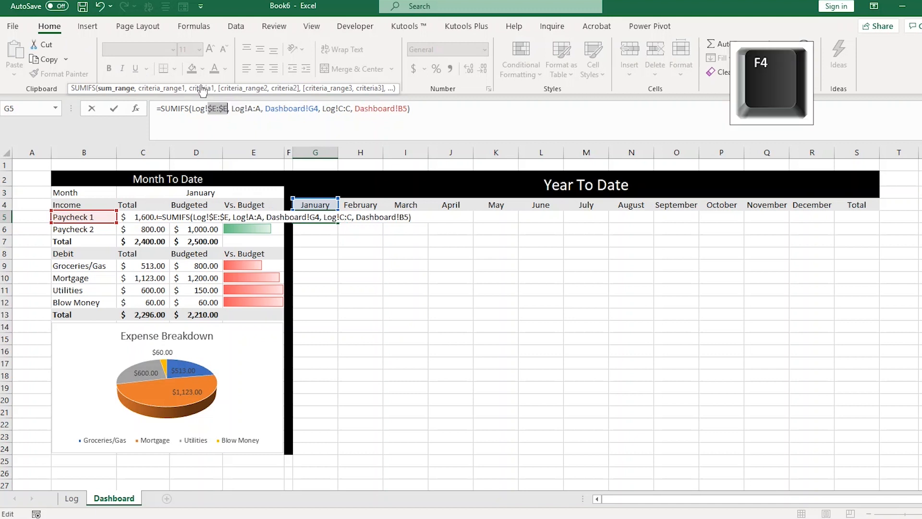
click(252, 109)
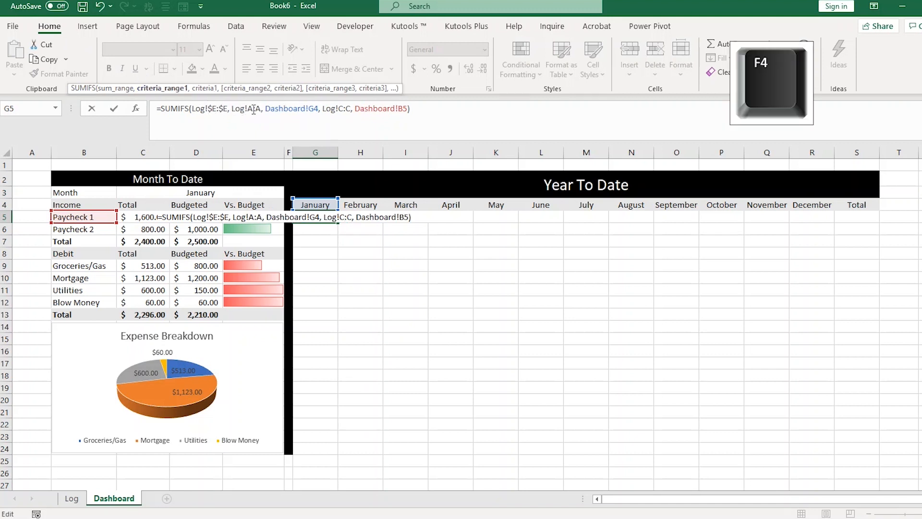
key(F4)
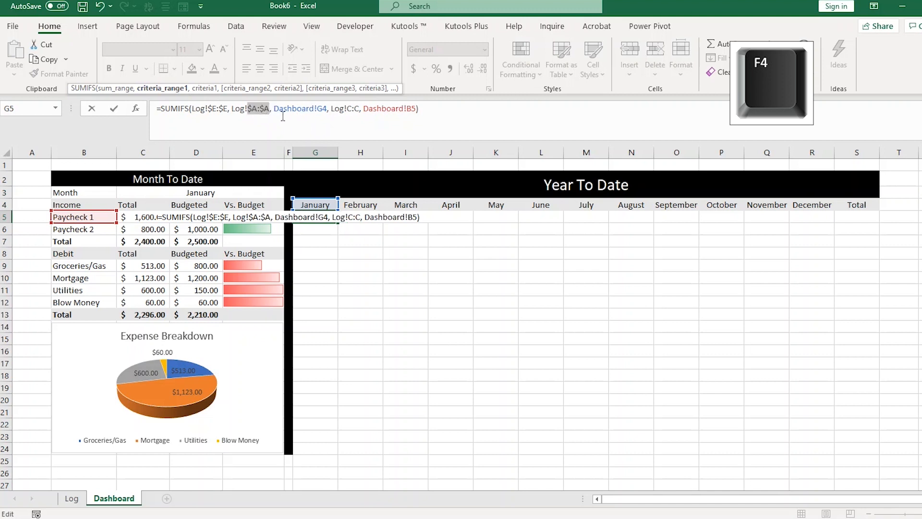
click(322, 109)
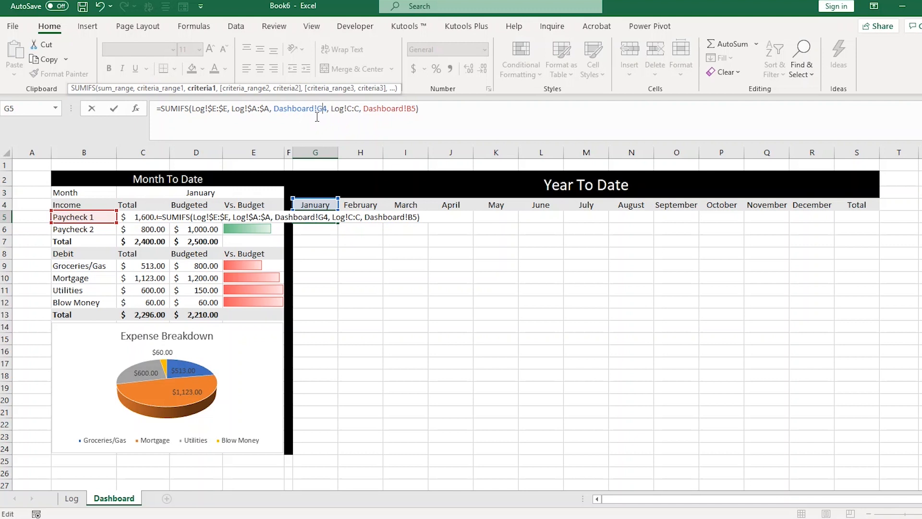
key(F4)
key(F4)
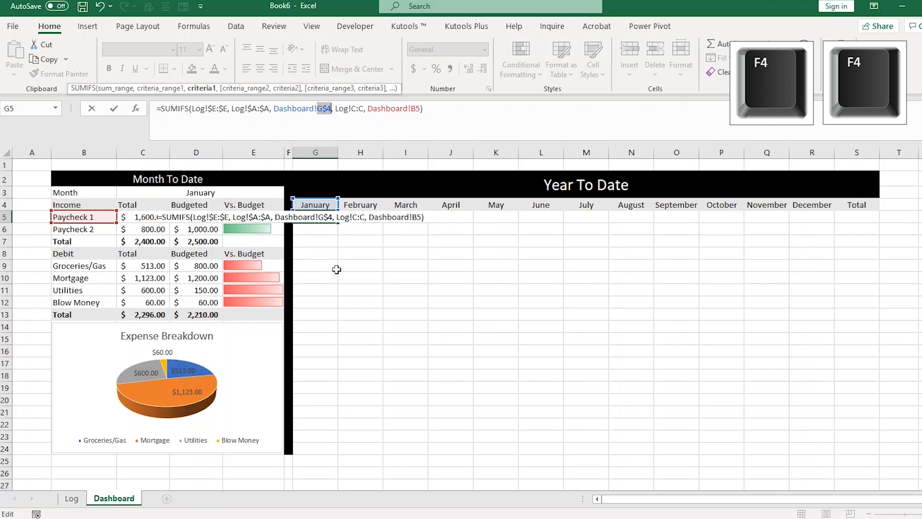
- In the G5 formula, make Log!$C:$C absolute, lock only the column of Dashboard!$B5, and commit the formula
click(357, 110)
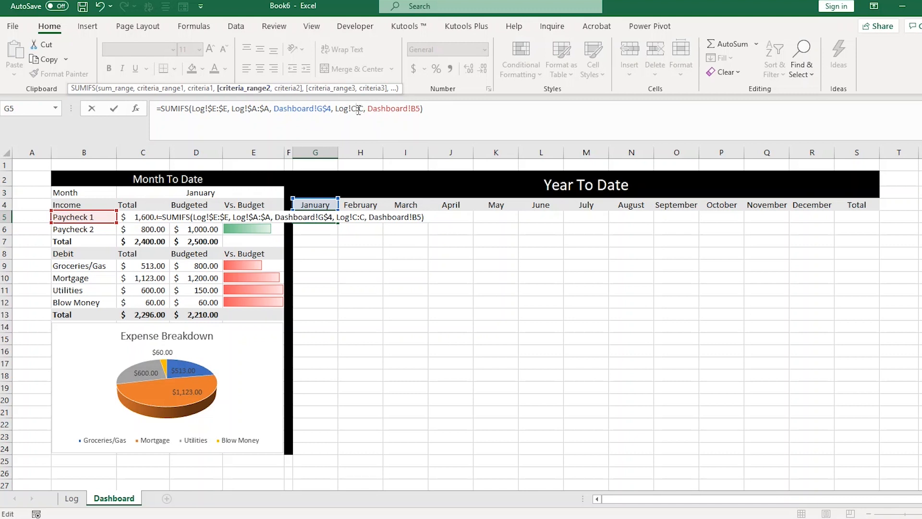
key(F4)
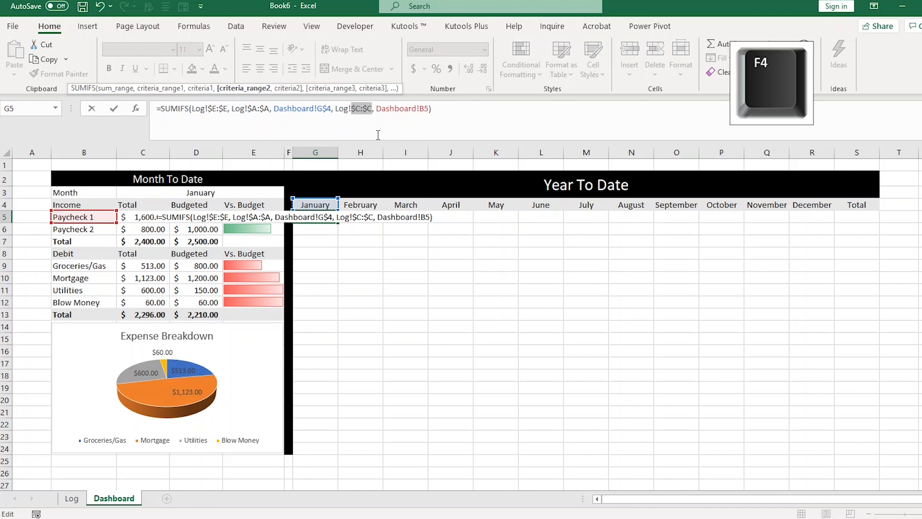
click(422, 117)
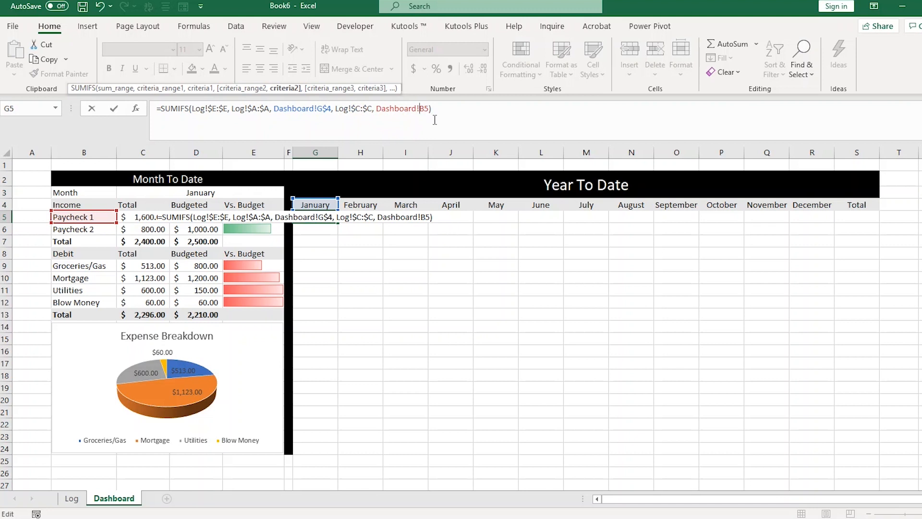
key(F4)
key(F4)
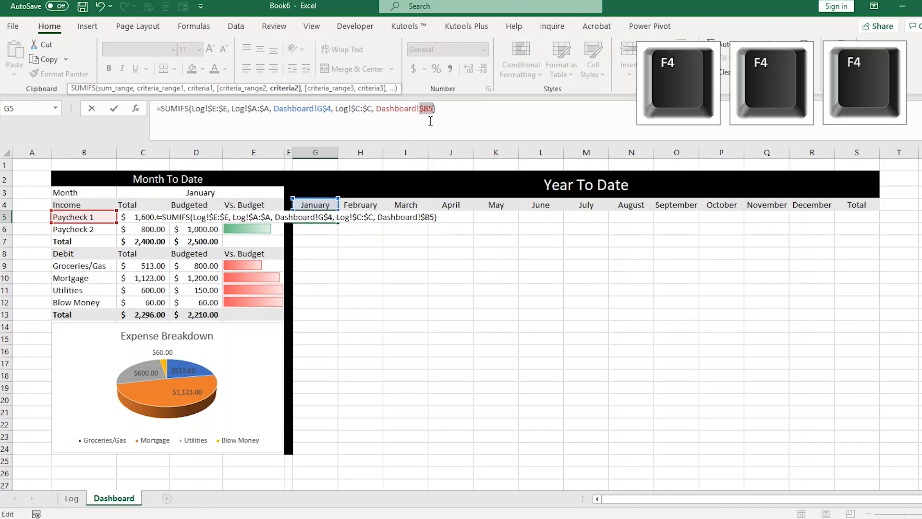
click(447, 108)
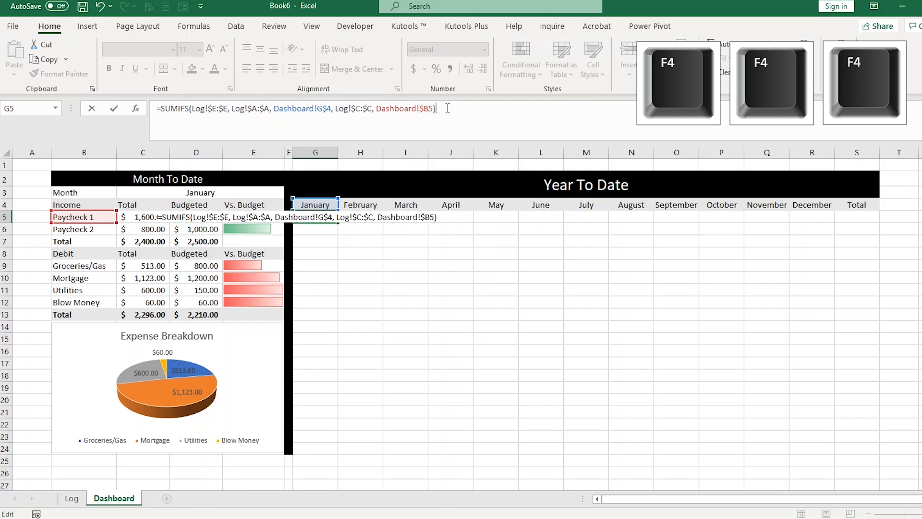
key(Return)
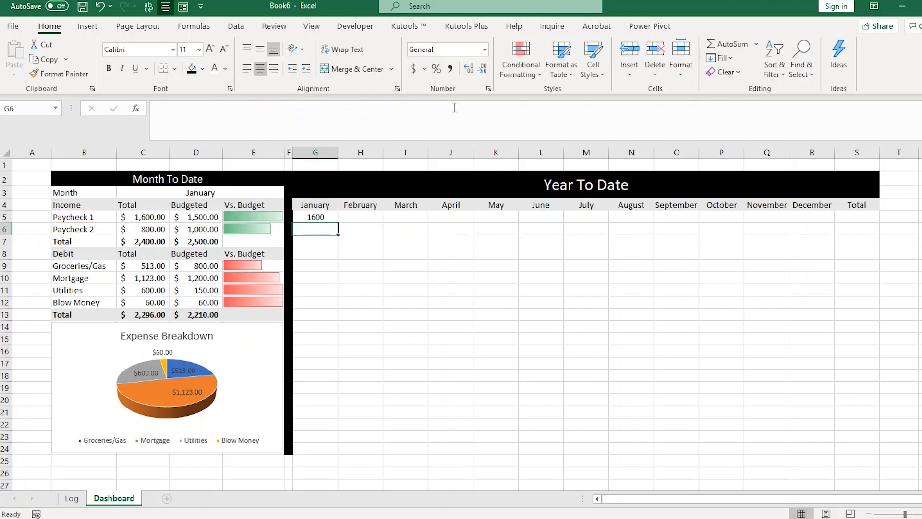
- Fill the G5 SUMIFS formula across both paycheck rows from January to December, G5:R6
click(328, 218)
drag(339, 224, 834, 236)
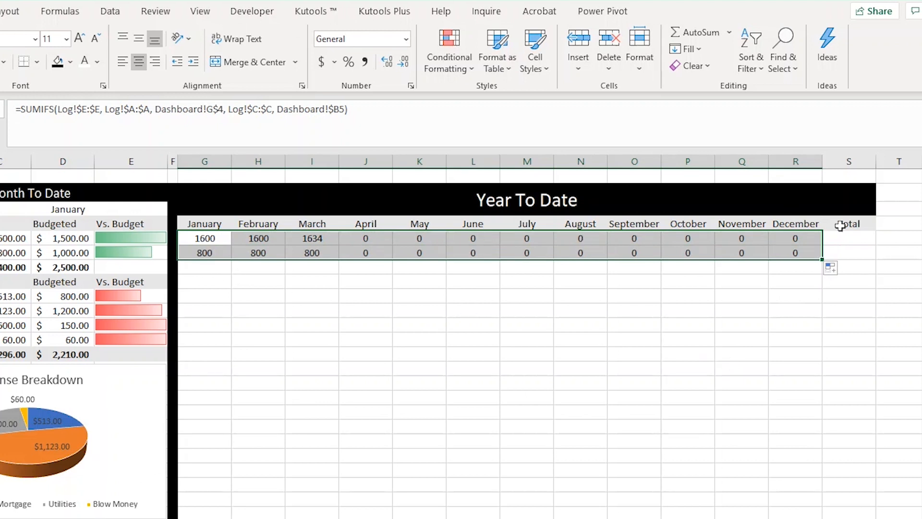
click(842, 252)
- Total January's income in G7 with =SUM(G5:G6) and fill the formula across to December in R7
click(209, 270)
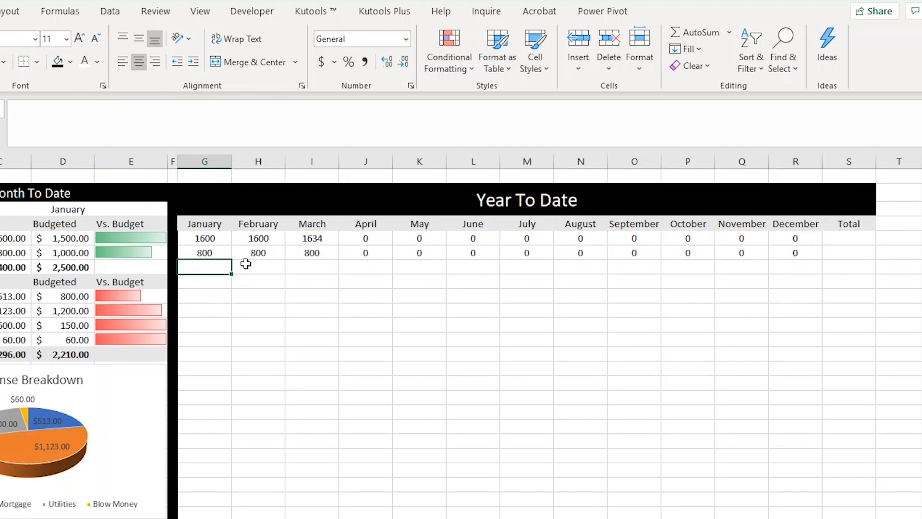
text(=SUM()
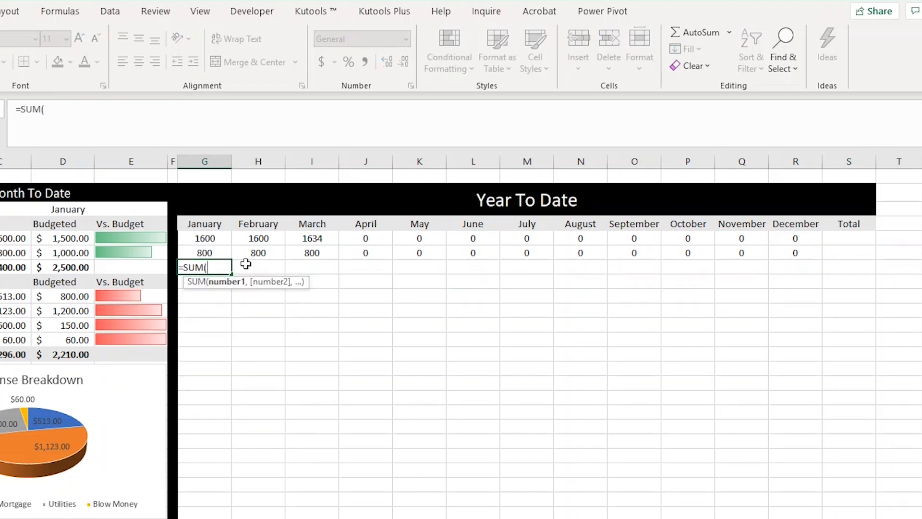
drag(214, 239, 220, 246)
key(Return)
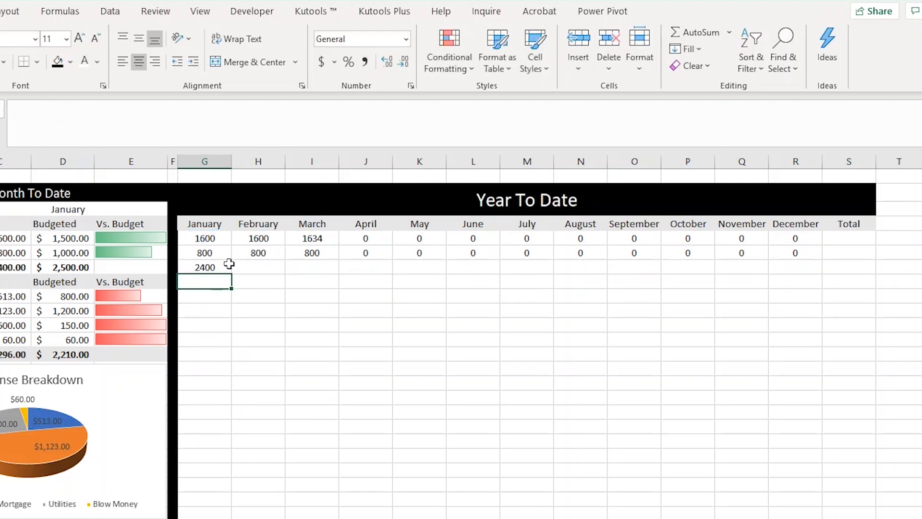
click(224, 269)
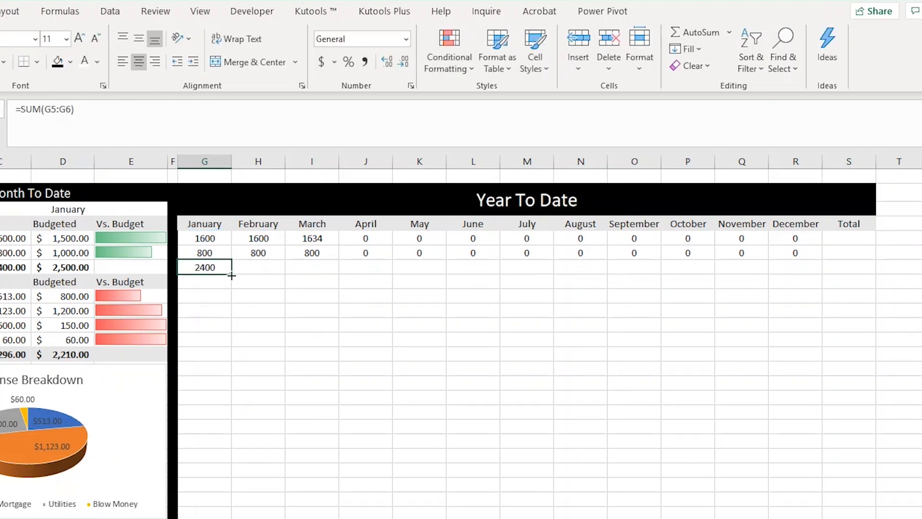
drag(233, 275, 811, 288)
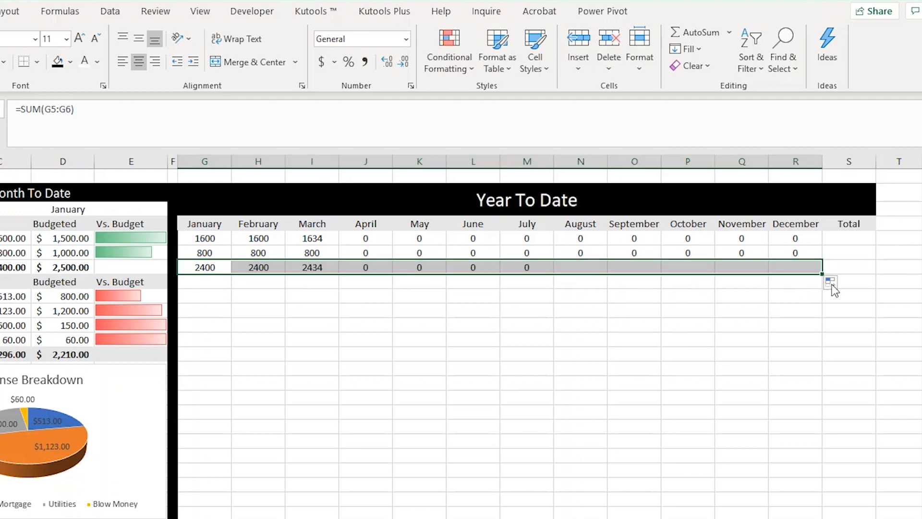
- Total Paycheck 1's year in S5 with =SUM(G5:R5) and fill the formula down to S7
click(862, 241)
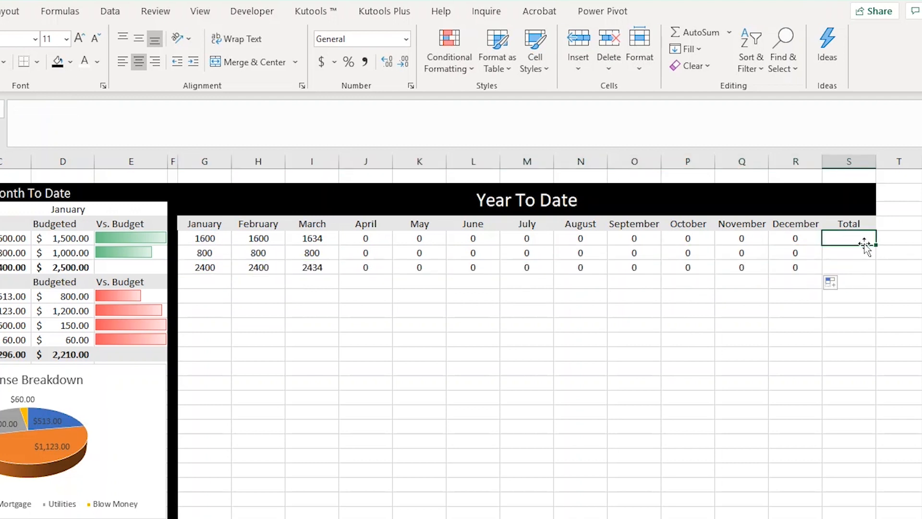
text(=sum()
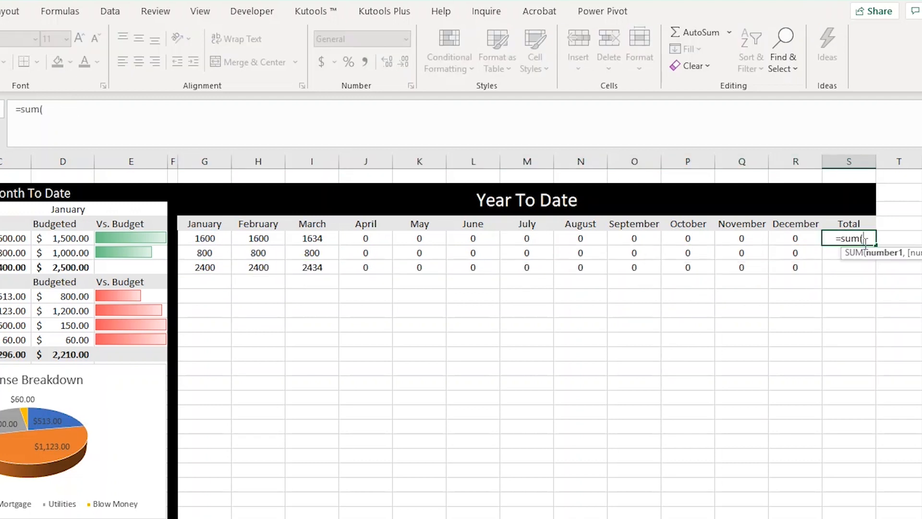
drag(225, 239, 764, 232)
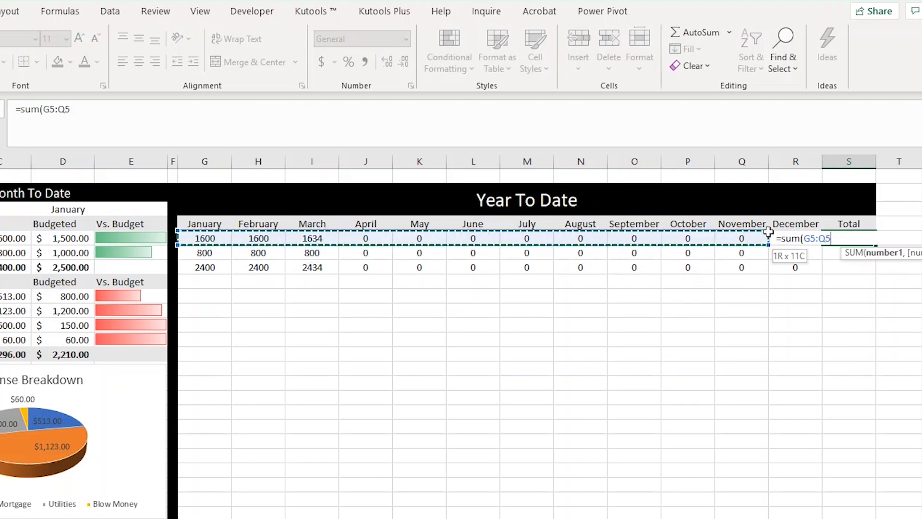
key(Return)
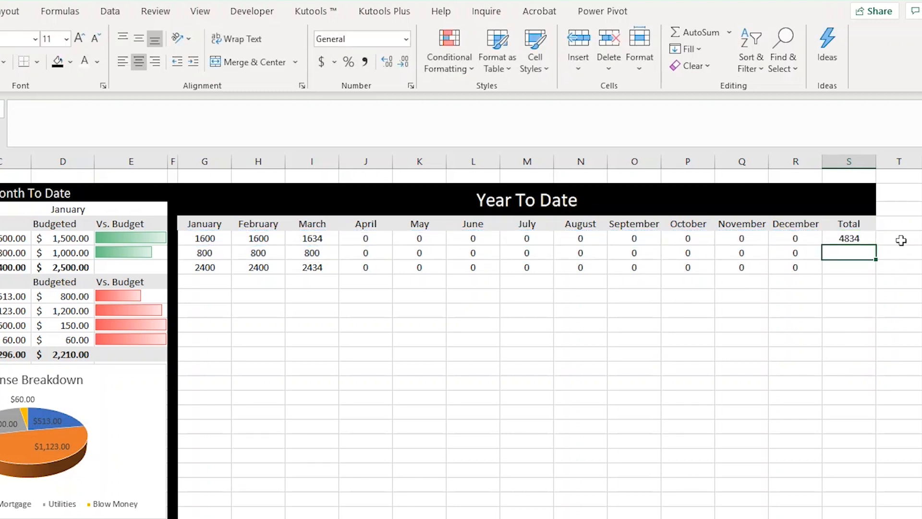
click(848, 237)
drag(876, 245, 878, 274)
click(920, 296)
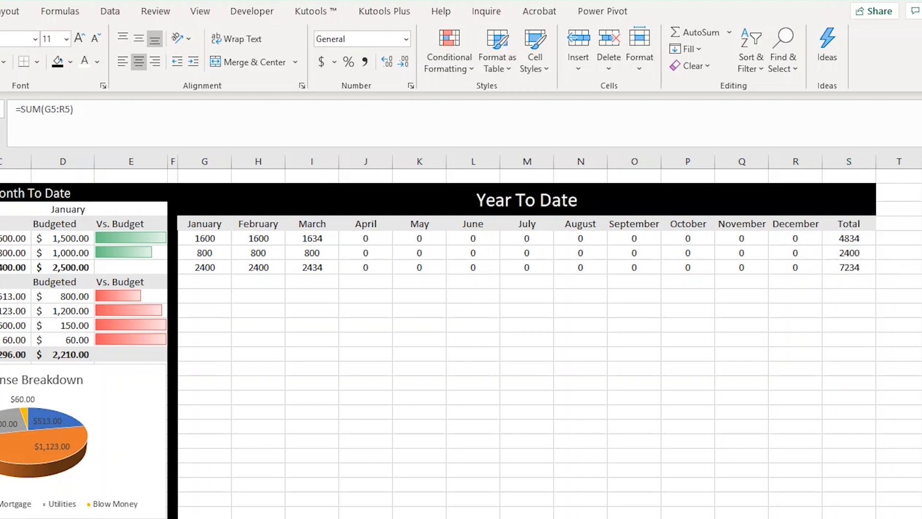
- Format the income figures in G5:S7 as Accounting with dollar signs at font size 9
click(201, 237)
drag(202, 237, 841, 269)
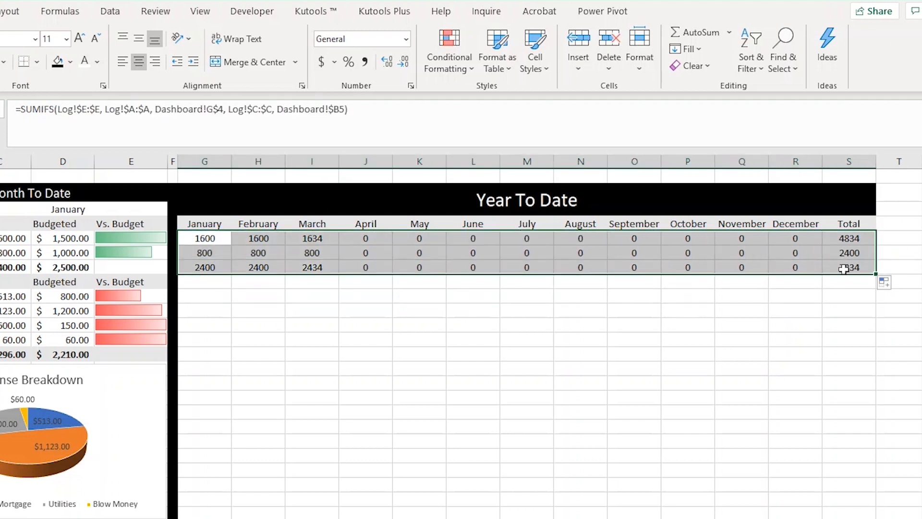
click(320, 63)
- Make the income total row G7:S7 and the Total column S5:S7 bold with a light gray fill
drag(205, 267, 851, 268)
click(70, 62)
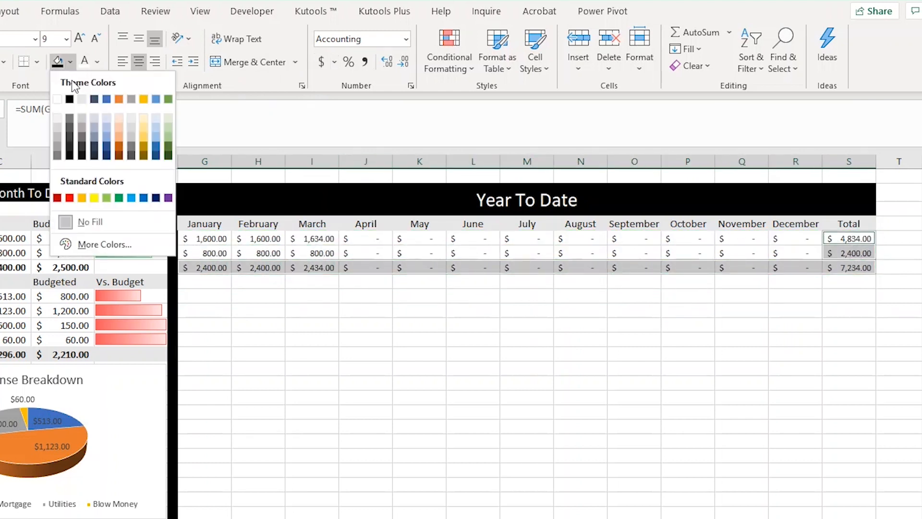
click(77, 102)
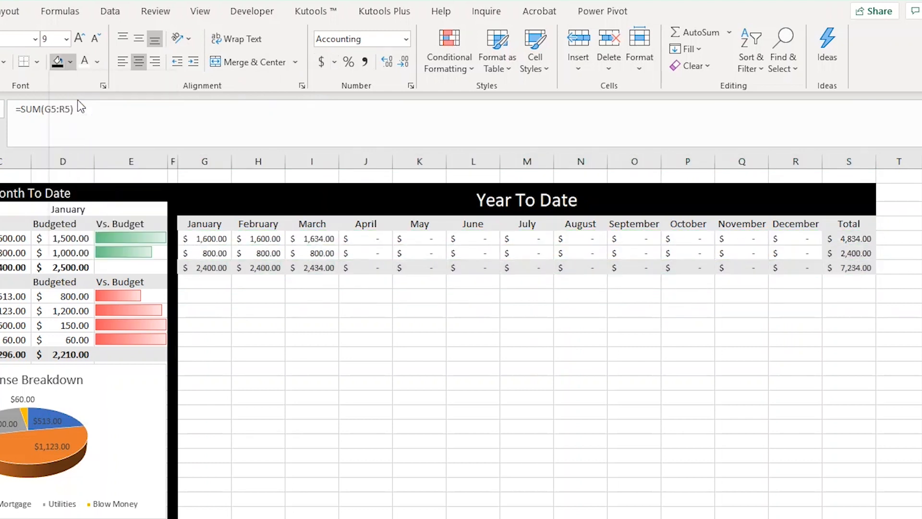
click(234, 313)
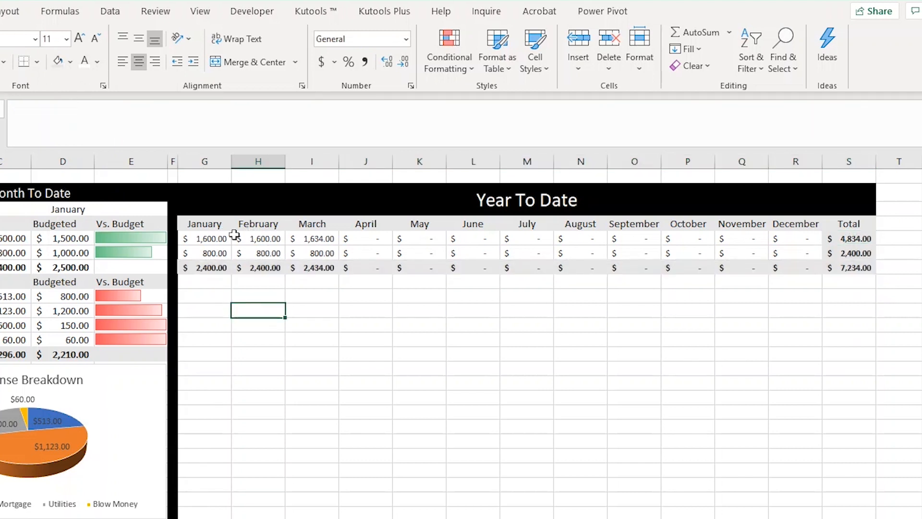
- Apply the Green - White color scale to the Paycheck 1 months in G5:R5
click(205, 239)
drag(204, 238, 793, 237)
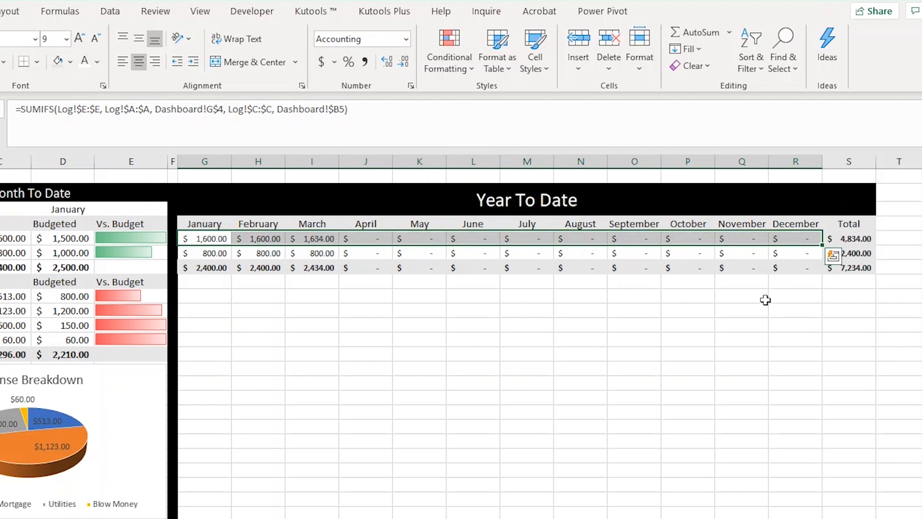
click(456, 60)
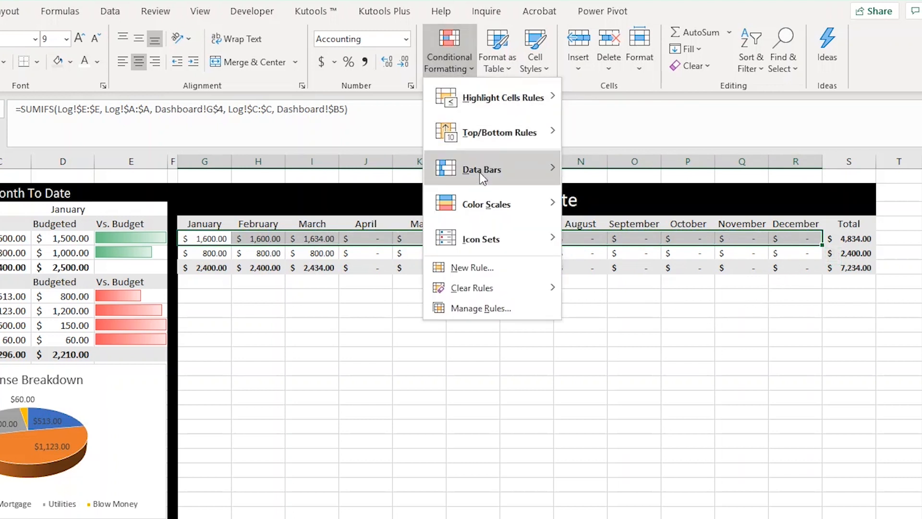
mouse_move(477, 210)
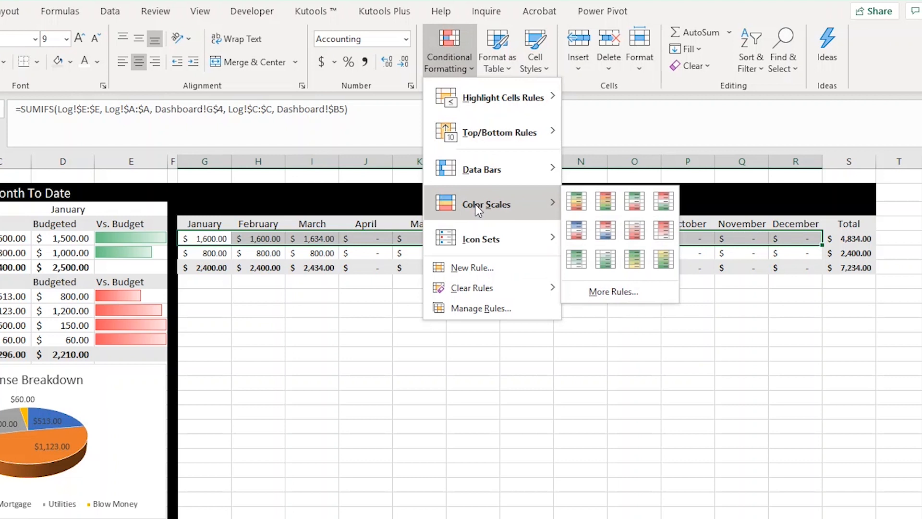
click(572, 263)
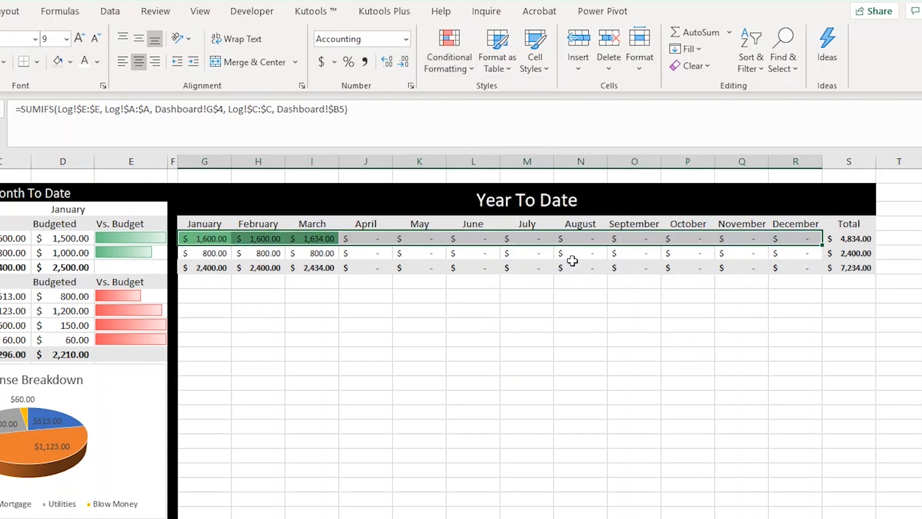
- Apply the Green - White color scale to the Paycheck 2 months in G6:R6
drag(210, 253, 793, 250)
click(438, 56)
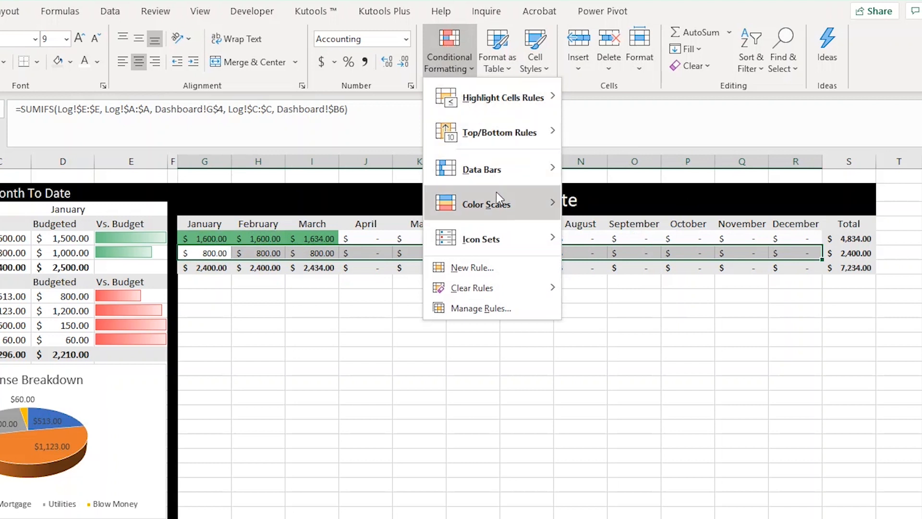
click(577, 261)
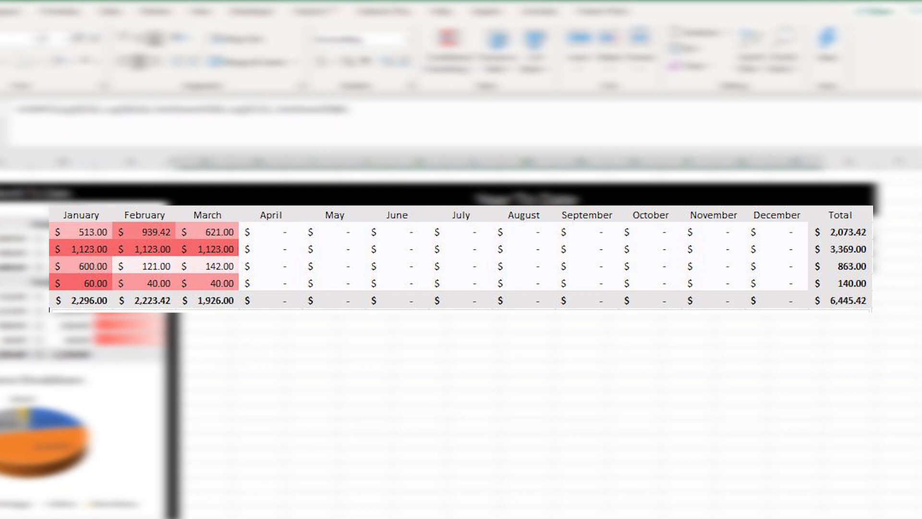
- Copy the month and Total headings from G4:S4 into row 8, starting at G8
click(205, 222)
drag(205, 223, 836, 226)
key(ctrl+c)
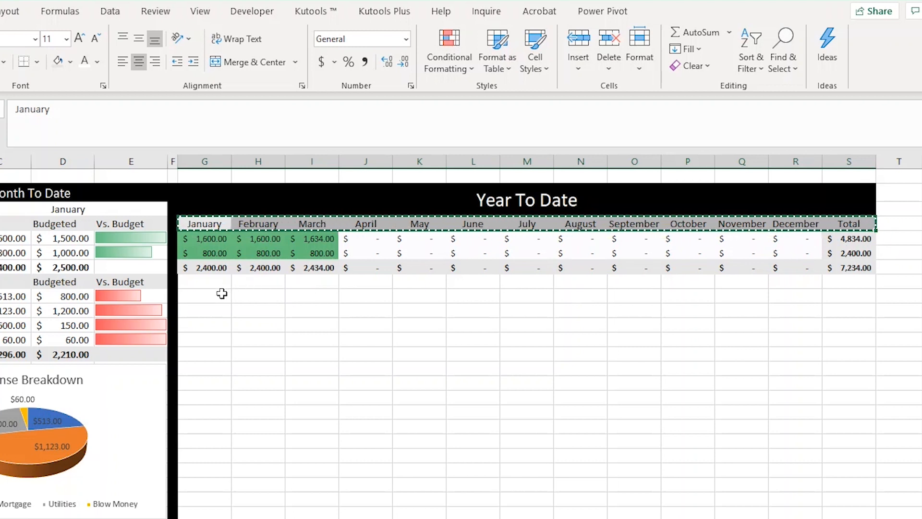
click(211, 282)
key(ctrl+v)
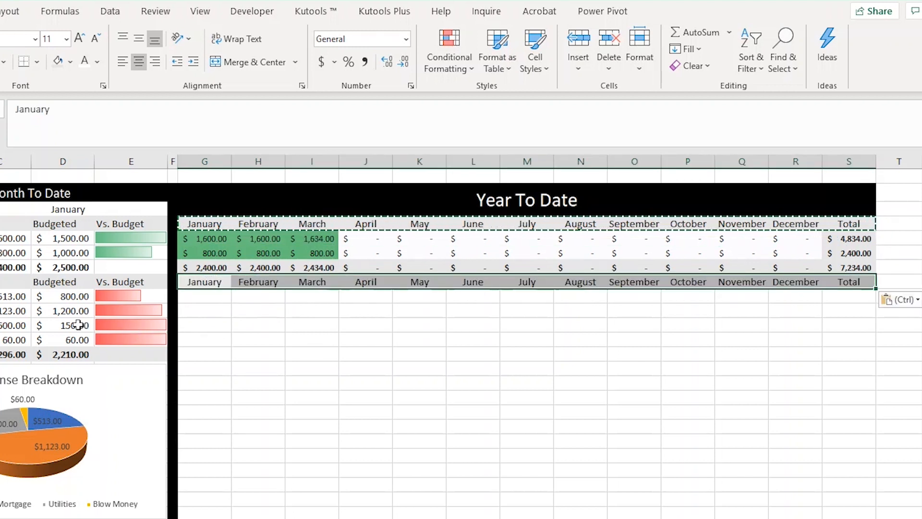
- Edit the SUMIFS formula in C9 to use absolute ranges Log!$F:$F and Log!$A:$A and the mixed month reference Dashboard!C$3
click(138, 297)
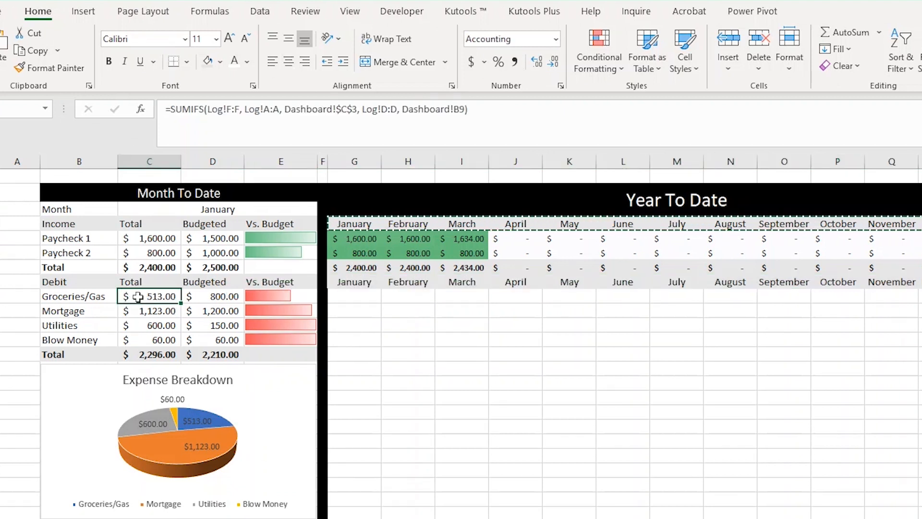
click(227, 109)
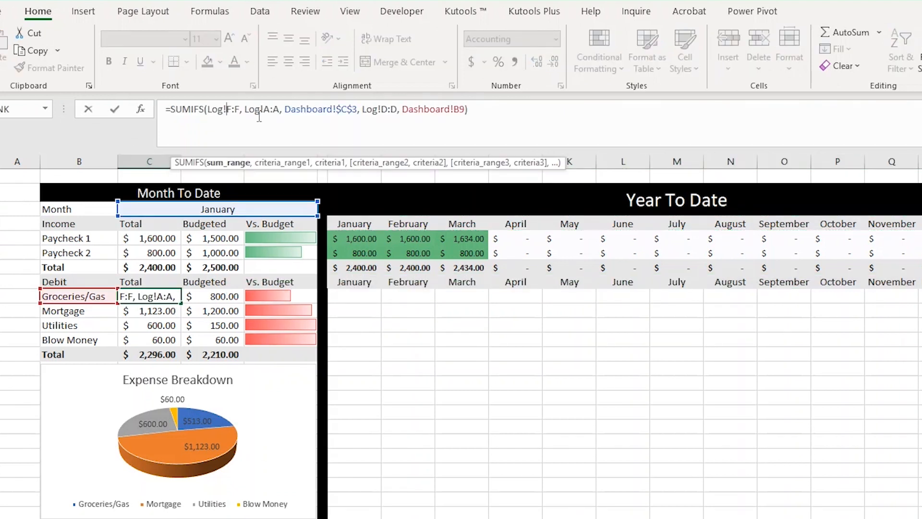
key(F4)
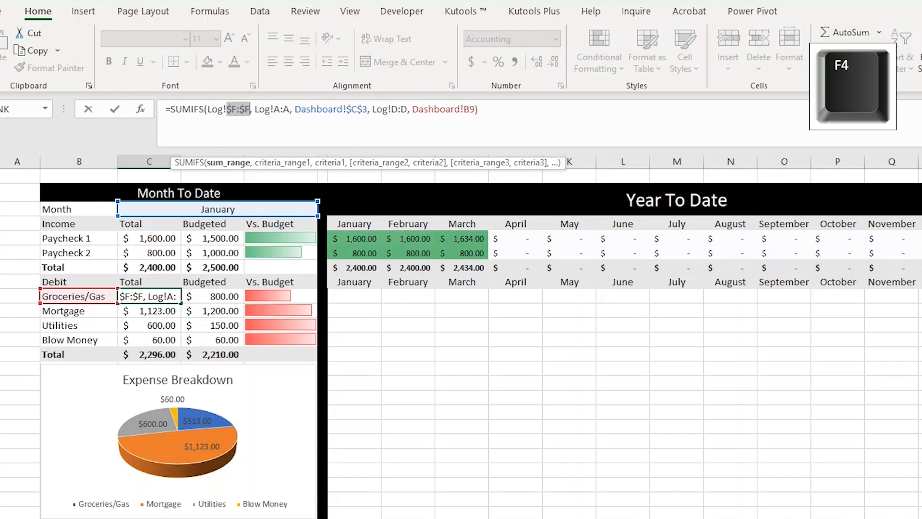
click(289, 112)
key(F4)
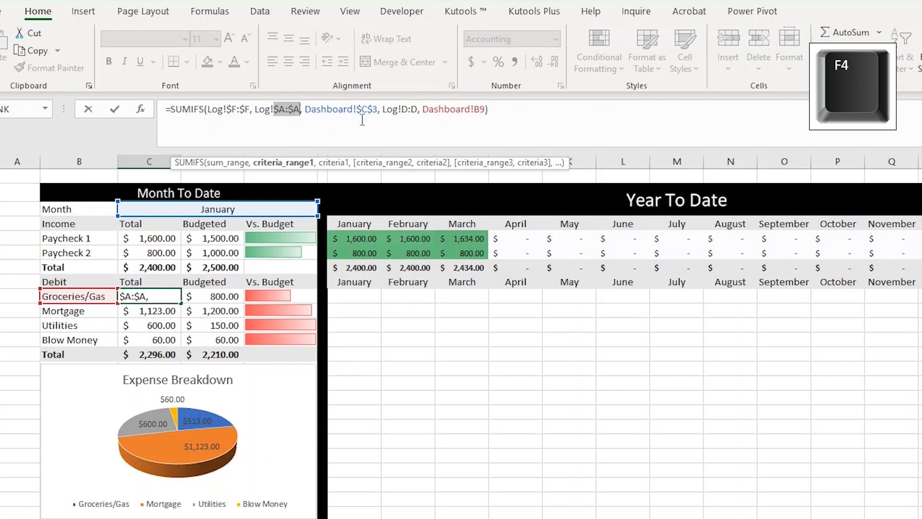
click(377, 111)
key(F4)
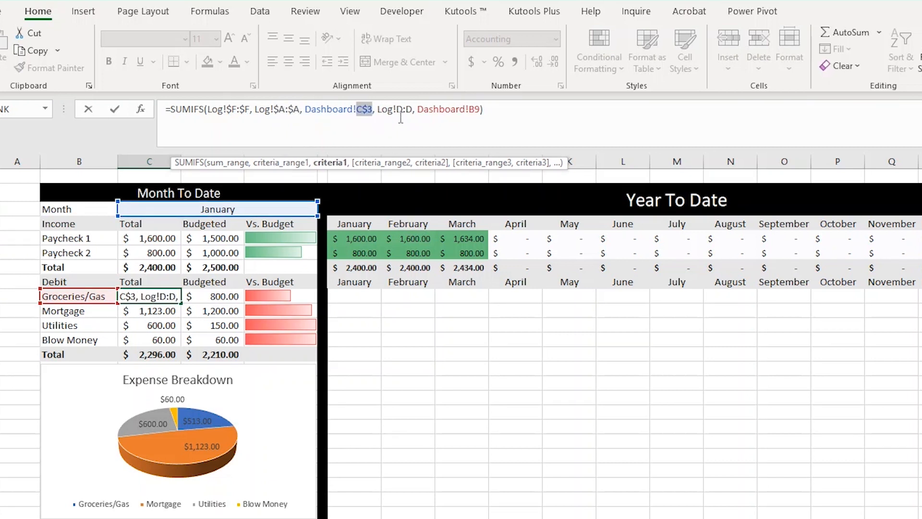
- Make the category range Log!$D:$D absolute and lock only the column of the category reference as Dashboard!$B9 in the C9 formula
click(406, 115)
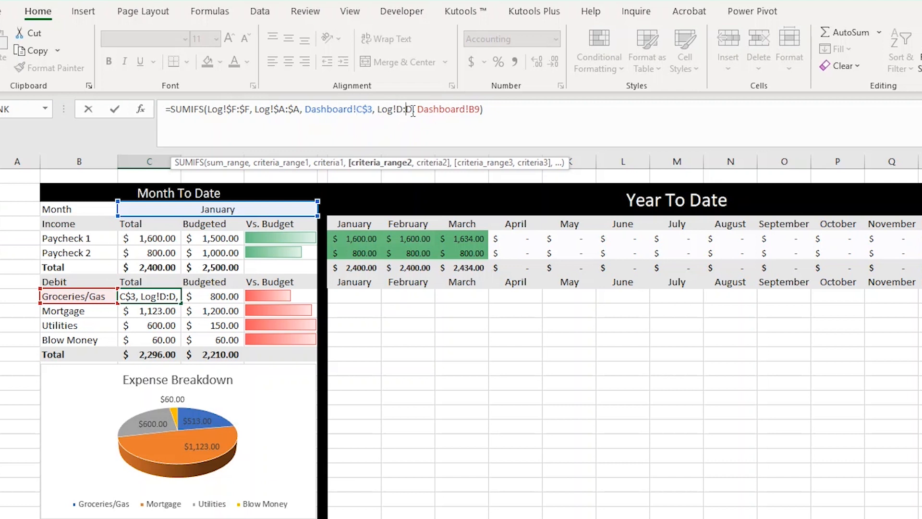
key(F4)
click(484, 125)
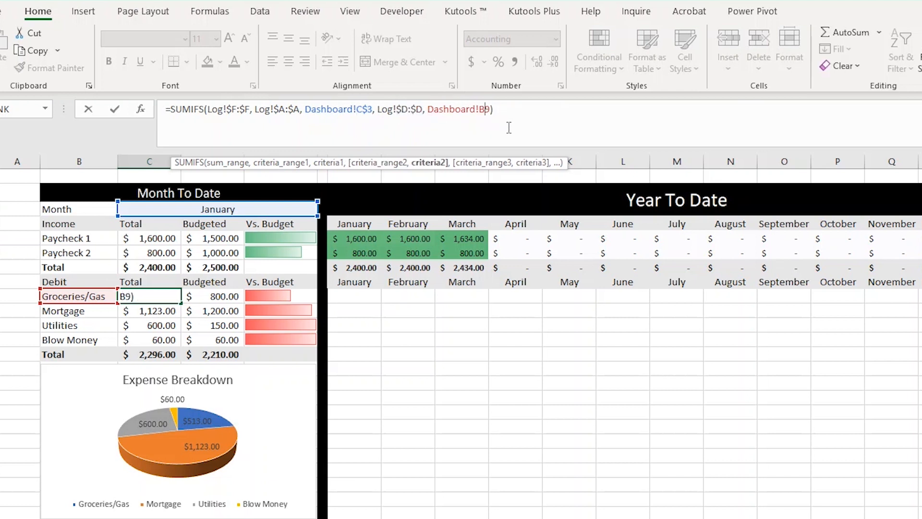
key(F4)
key(F4)
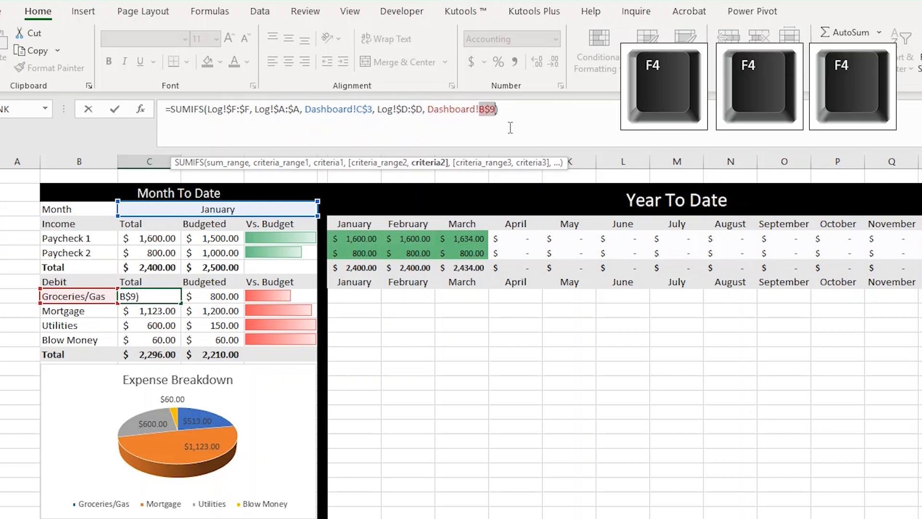
key(F4)
click(518, 110)
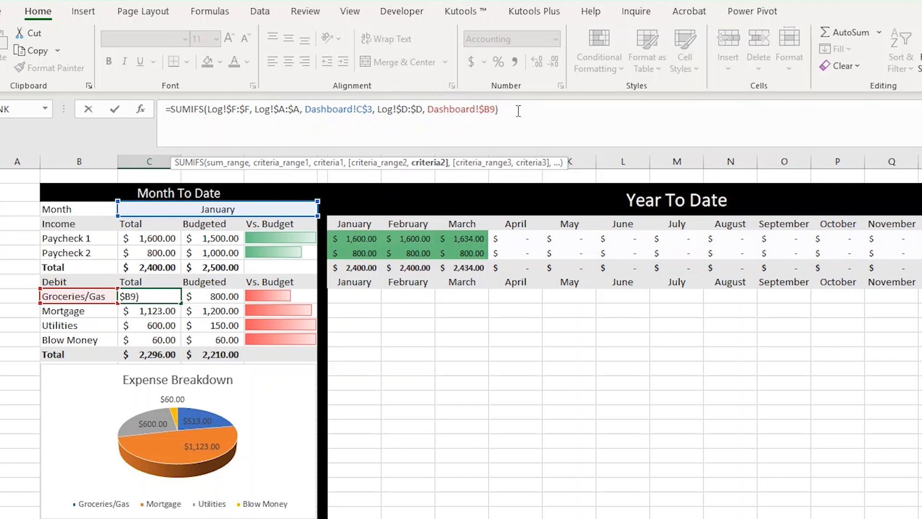
key(Return)
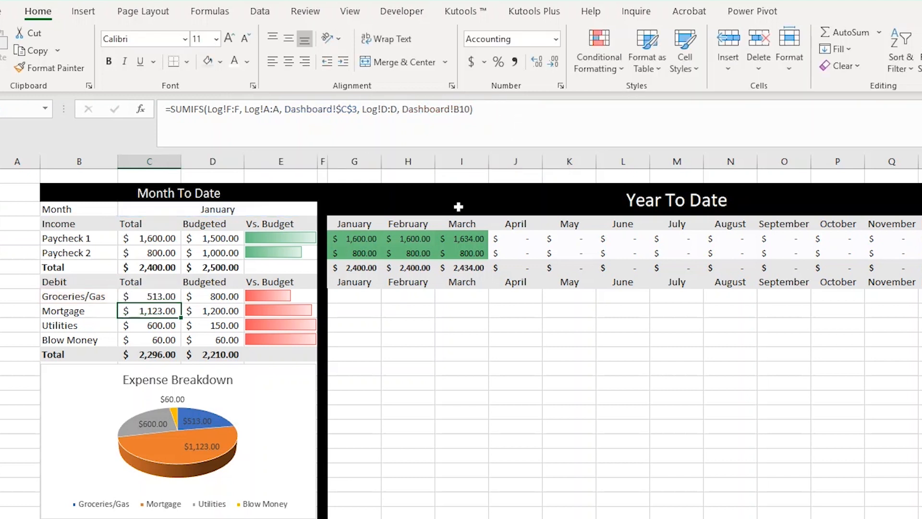
- Copy the January Groceries/Gas total formula from C9 into the Year To Date cell G9
click(139, 295)
key(ctrl+c)
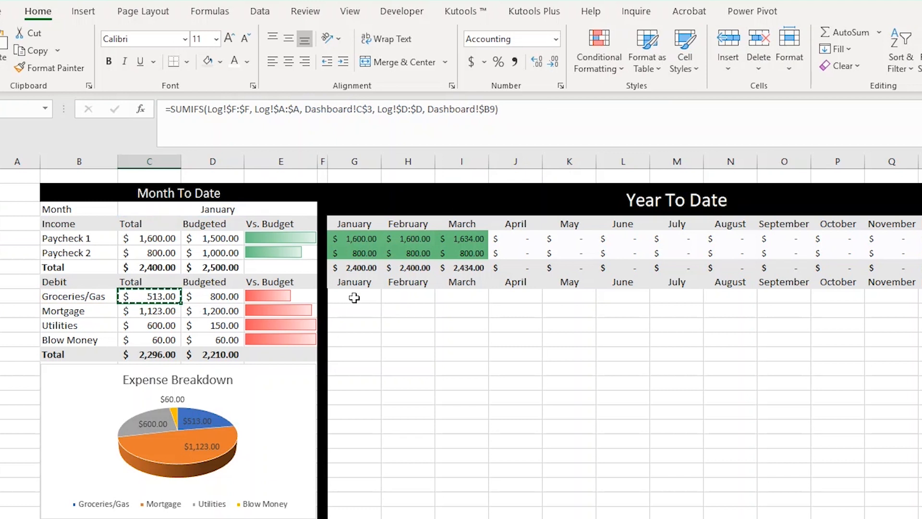
click(354, 298)
key(ctrl+v)
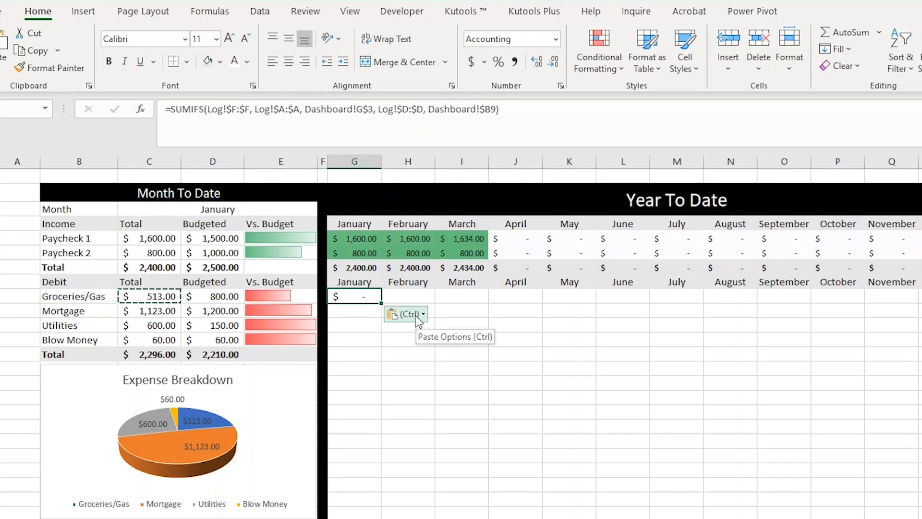
- Change the month reference in the G9 formula to G$4 and fill the formula through G9:R12
click(371, 110)
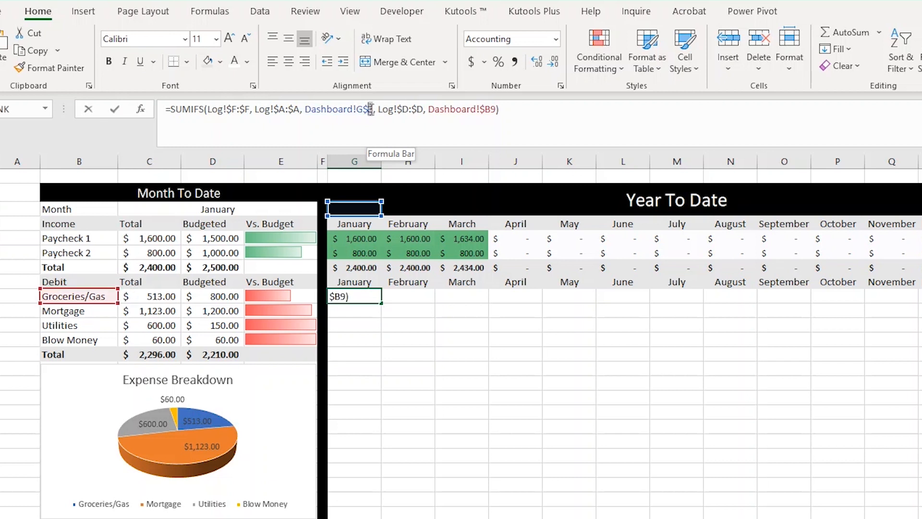
text(4)
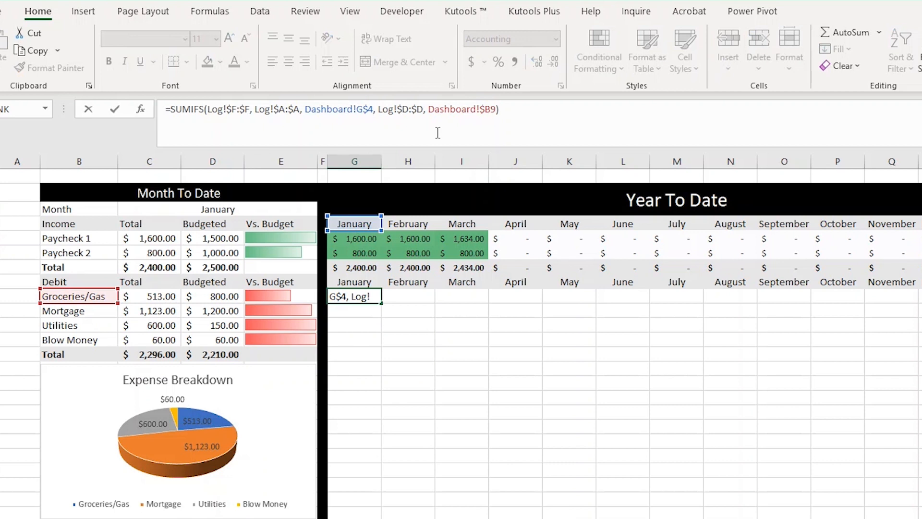
key(Return)
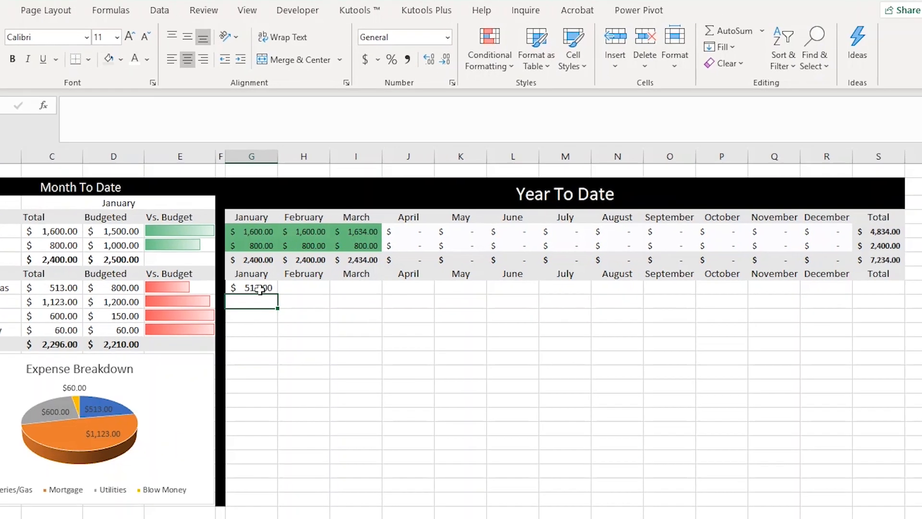
click(365, 296)
drag(251, 295, 823, 333)
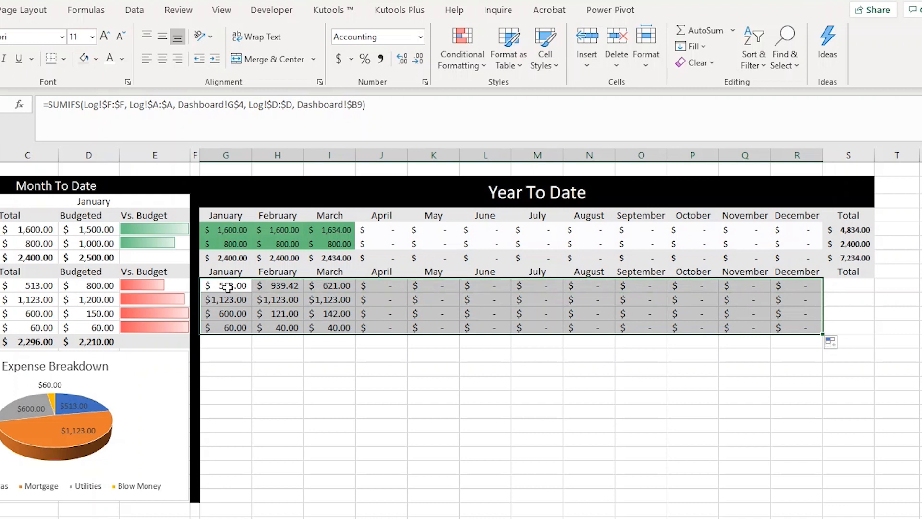
- Apply the Red - White color scale to the Groceries/Gas months in G9:R9
drag(226, 286, 785, 285)
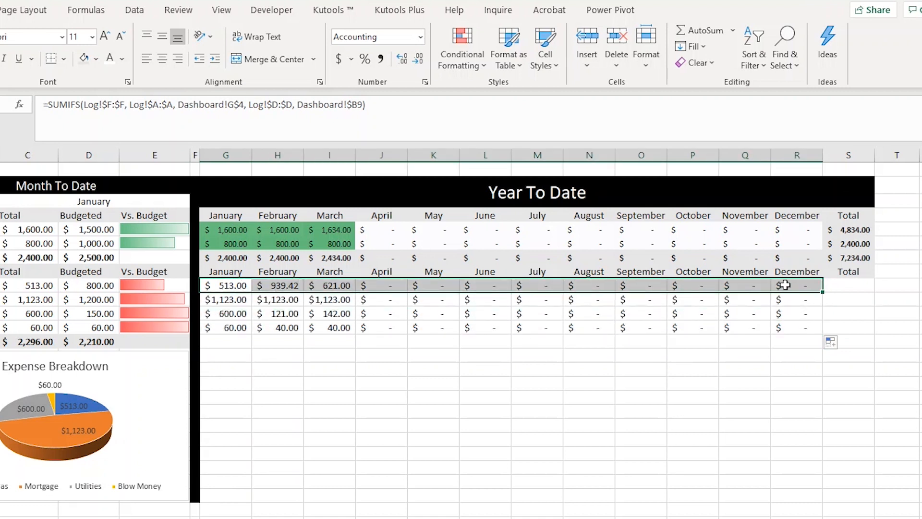
click(457, 58)
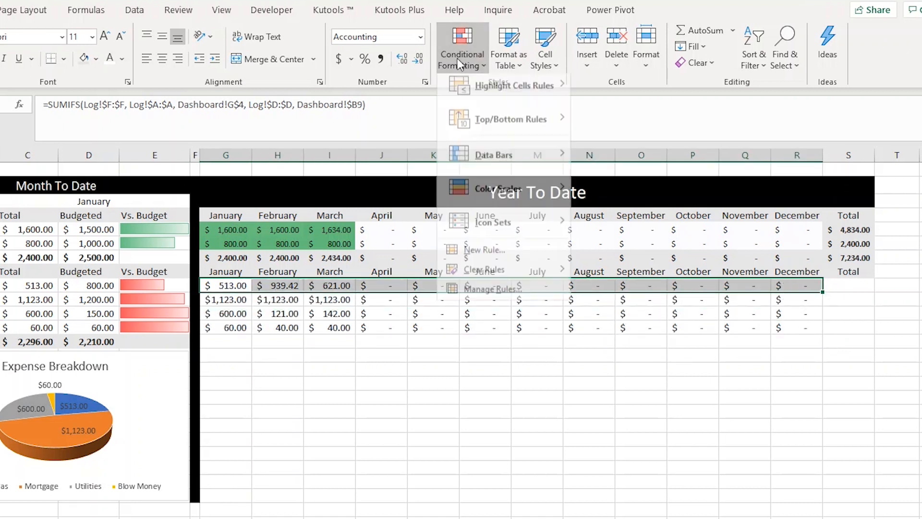
mouse_move(518, 211)
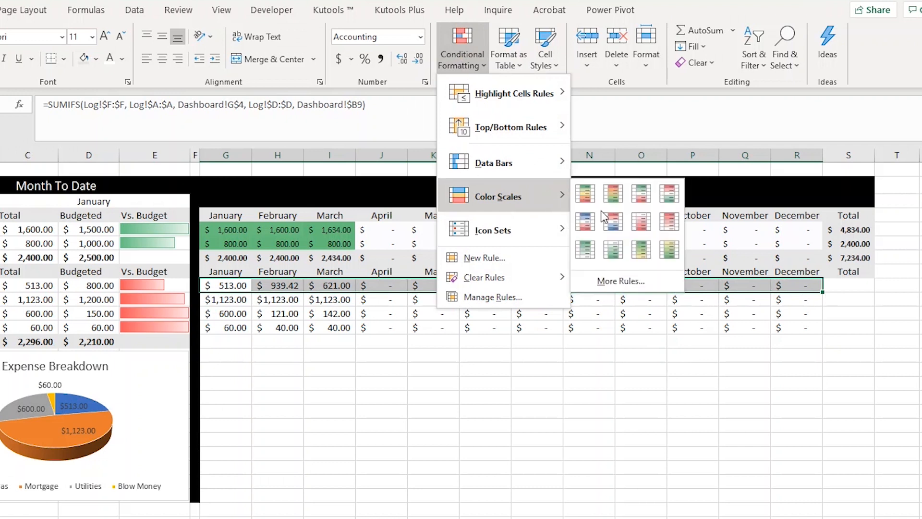
click(669, 221)
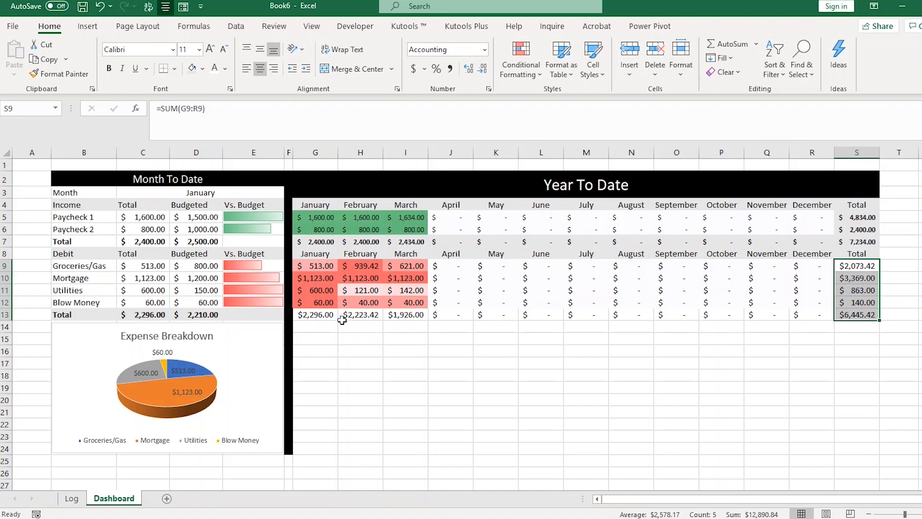
- Make the debit total row G13:S13 and the Total column S9:S12 bold with a light gray fill
drag(226, 341, 850, 341)
drag(857, 266, 857, 301)
key(ctrl+b)
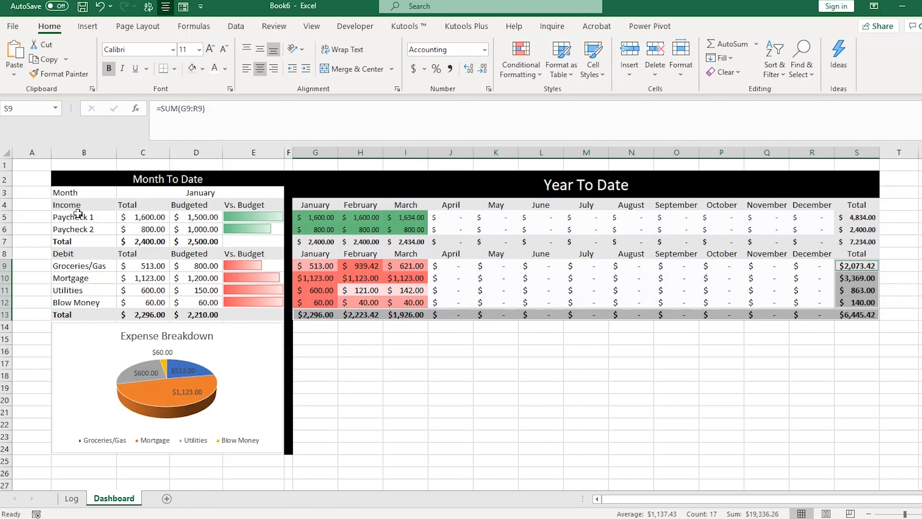
- Set the font size of all income and debit table cells in B4:S13 to 9
drag(65, 205, 857, 314)
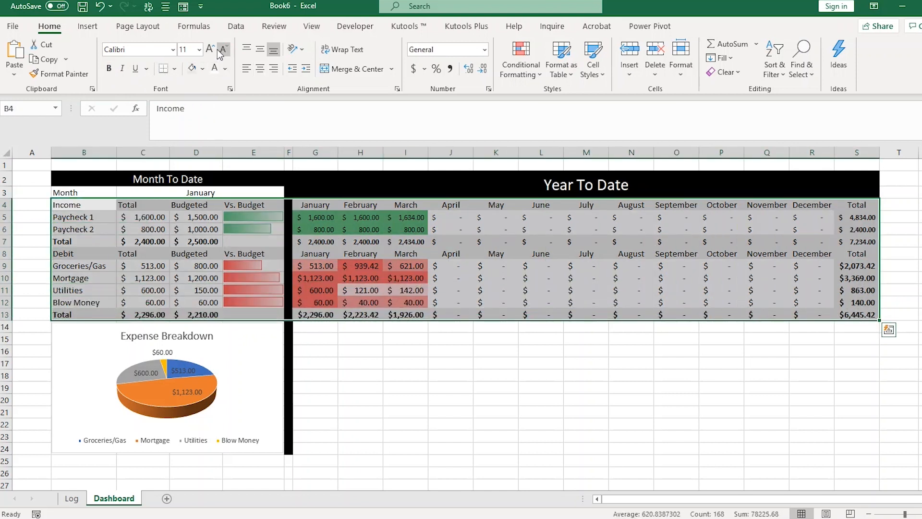
click(199, 49)
click(189, 79)
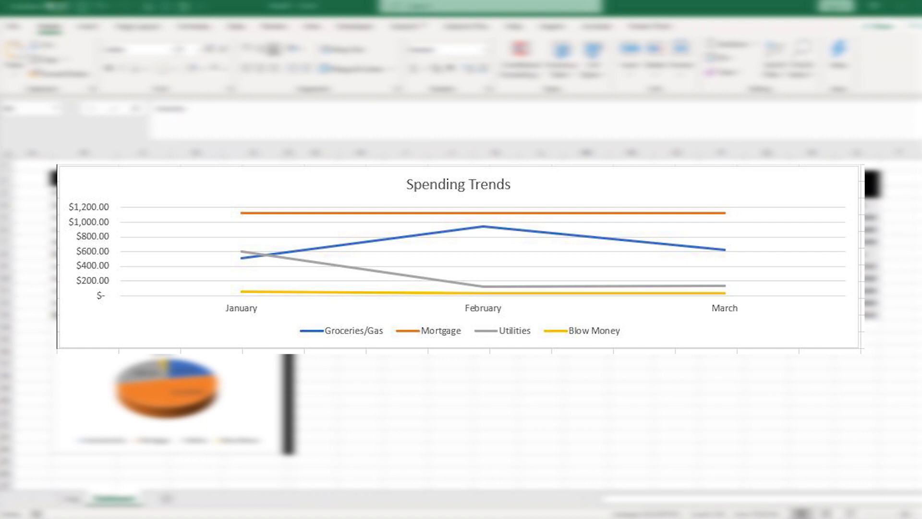
drag(406, 339, 452, 339)
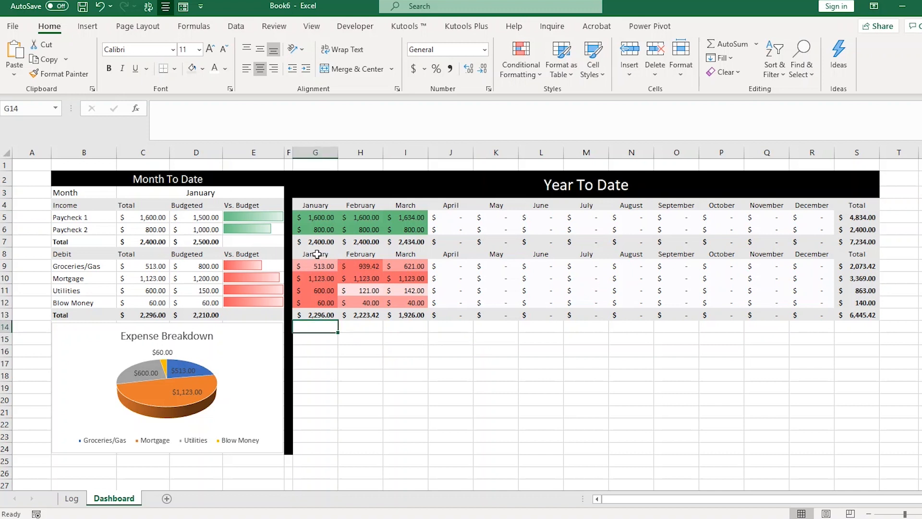
- Insert a basic 2-D line chart from the debit categories B8:B12 and the monthly values G8:R12
drag(314, 255, 806, 300)
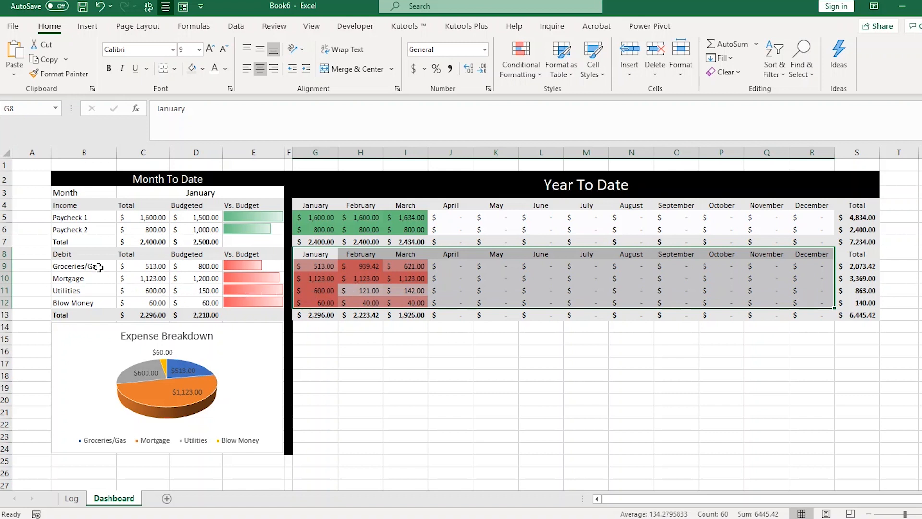
key(ctrl)
drag(77, 253, 85, 302)
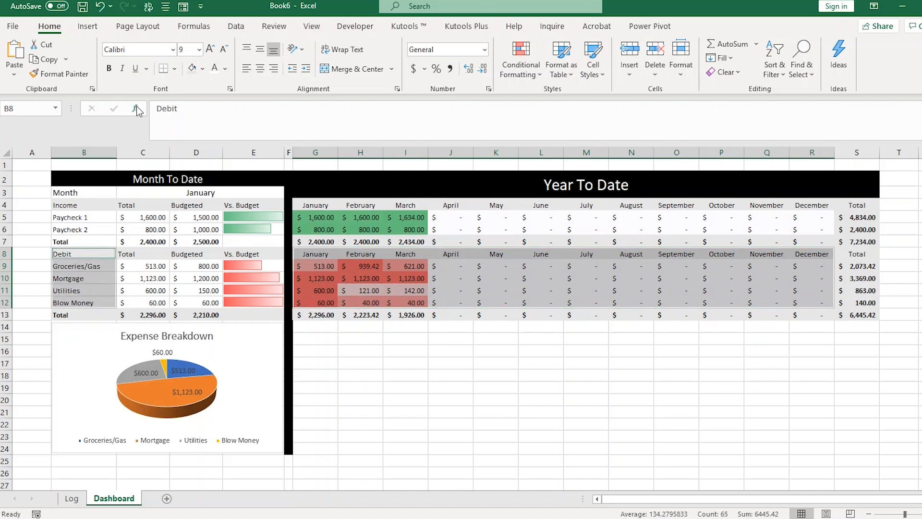
click(89, 28)
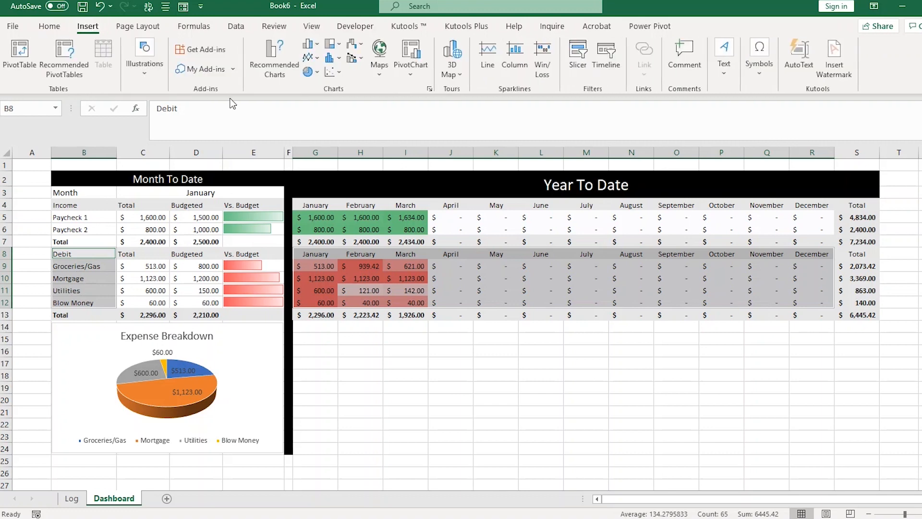
click(310, 57)
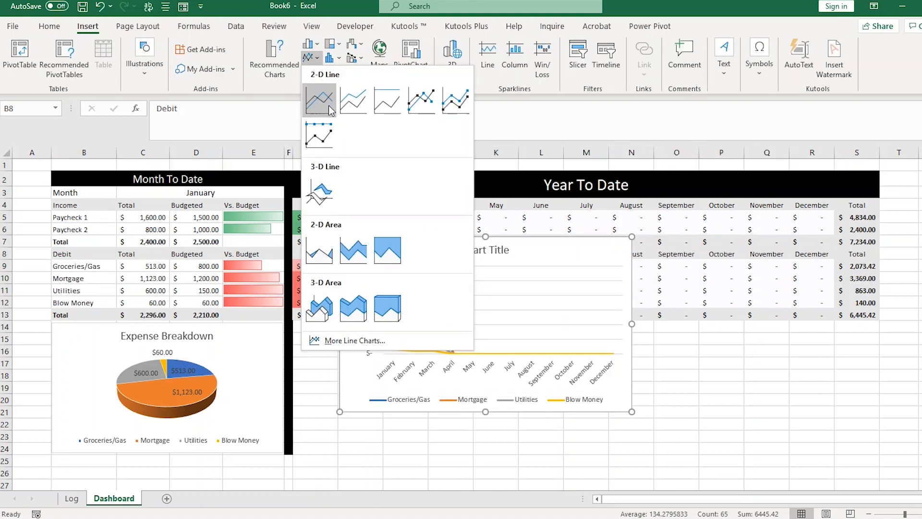
click(330, 110)
- Title the line chart "Spending Trends"
click(494, 250)
triple_click(498, 251)
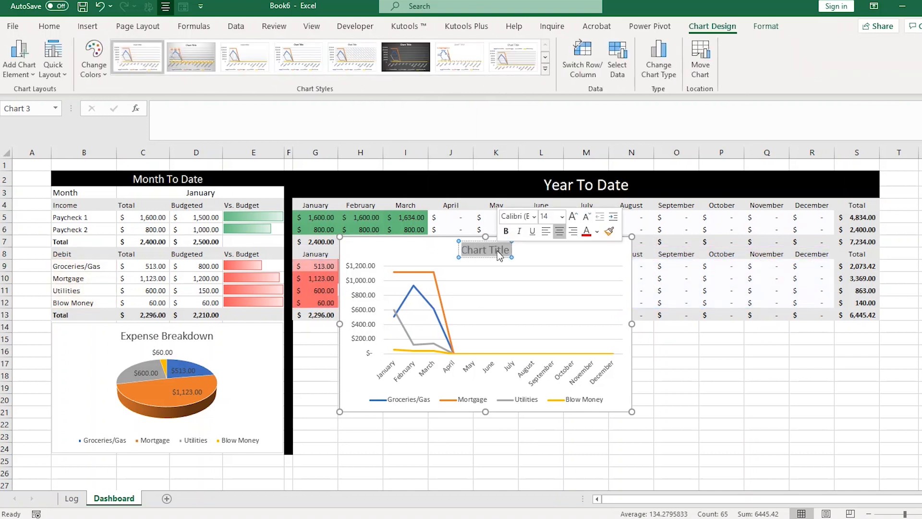
text(Spending Trends)
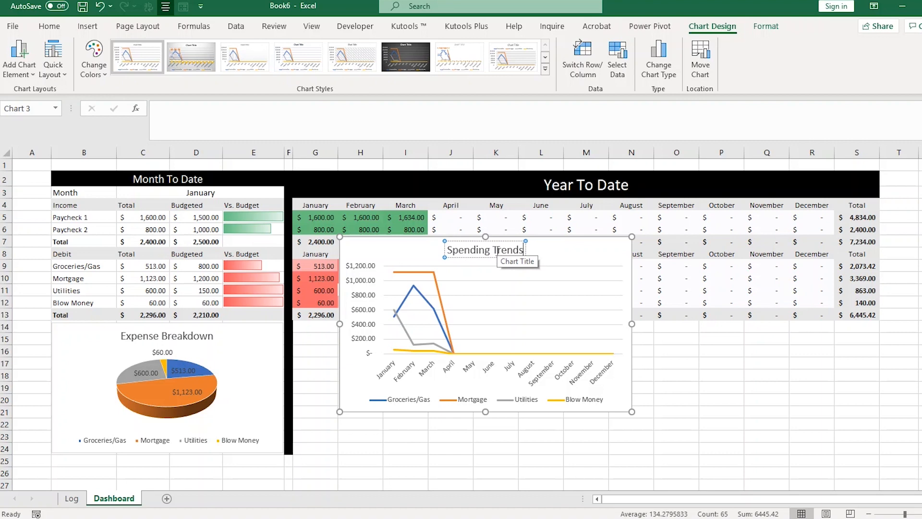
click(719, 327)
- Place the Spending Trends chart directly below the Year To Date table and resize it to span columns G to S and rows 14 to 24
drag(584, 255, 538, 339)
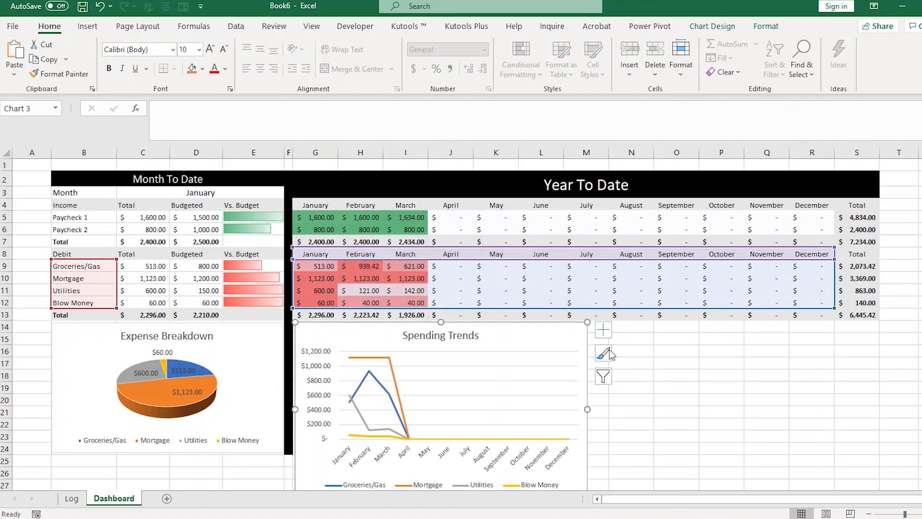
drag(587, 409, 878, 389)
scroll(603, 452, down, 1)
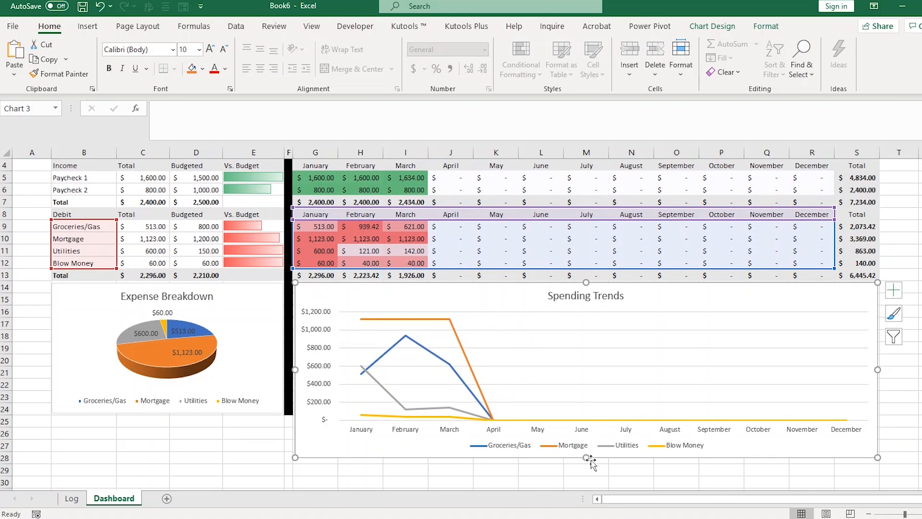
drag(587, 458, 584, 414)
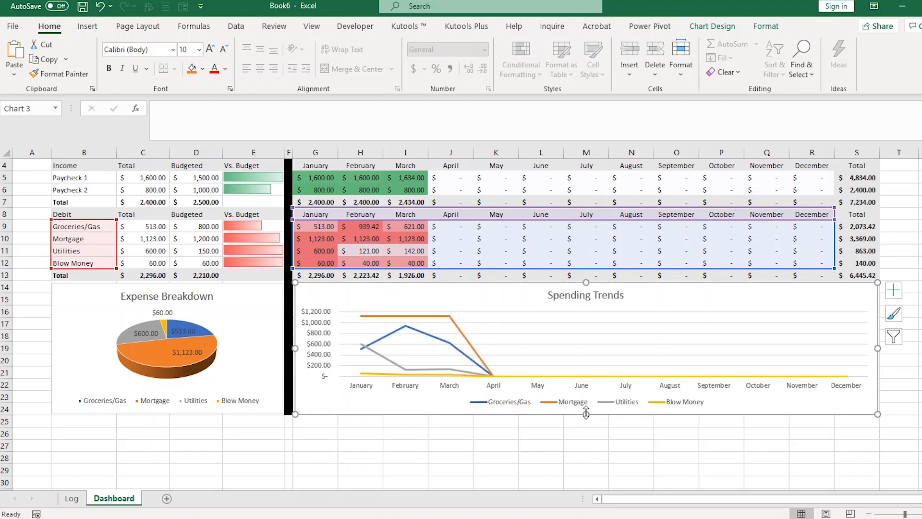
- Filter the Spending Trends chart to exclude the April through December categories, leaving only January, February and March
click(893, 337)
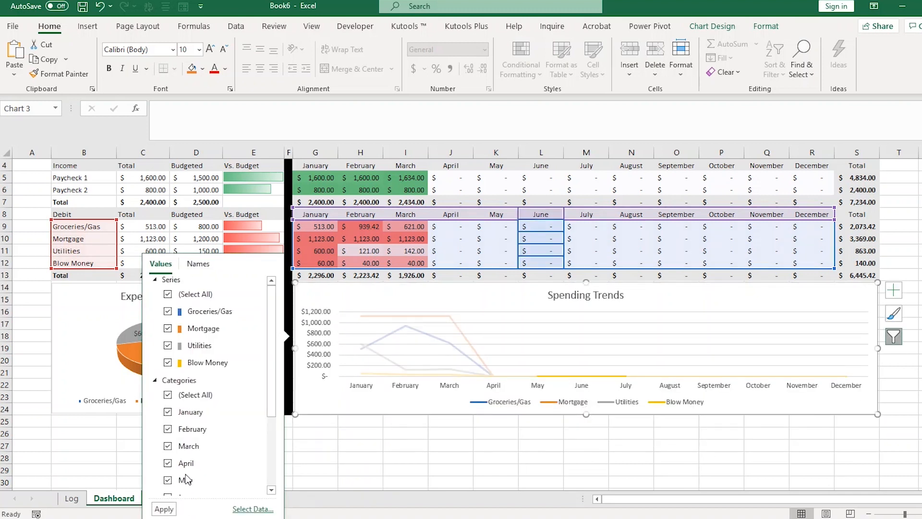
scroll(180, 461, down, 2)
click(172, 392)
click(172, 409)
click(173, 427)
click(168, 446)
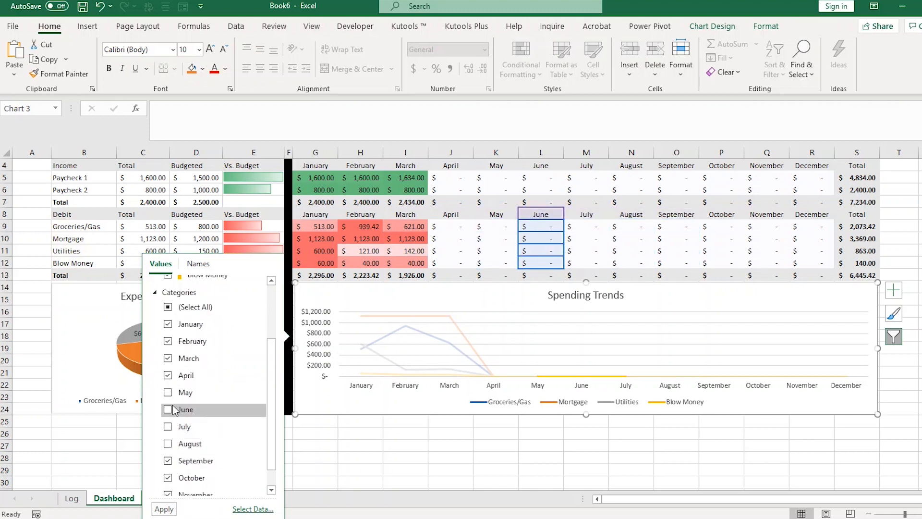
click(168, 375)
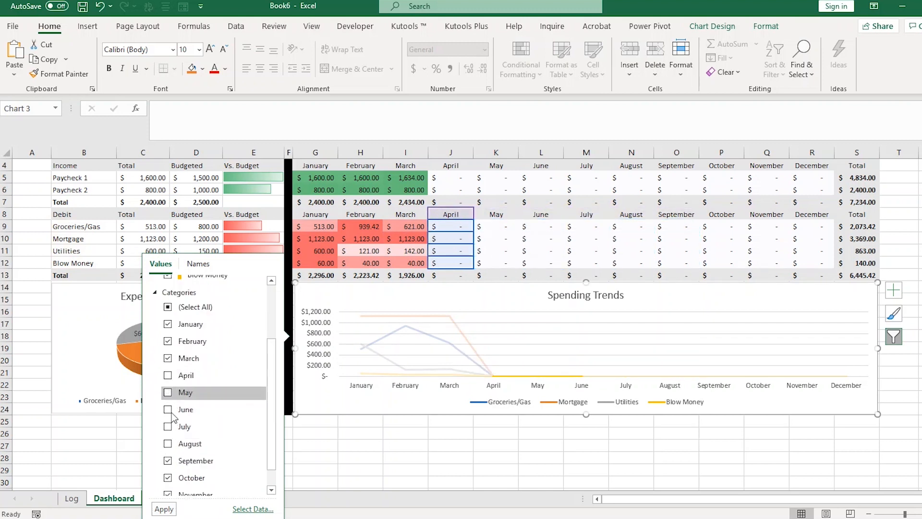
click(168, 460)
click(168, 477)
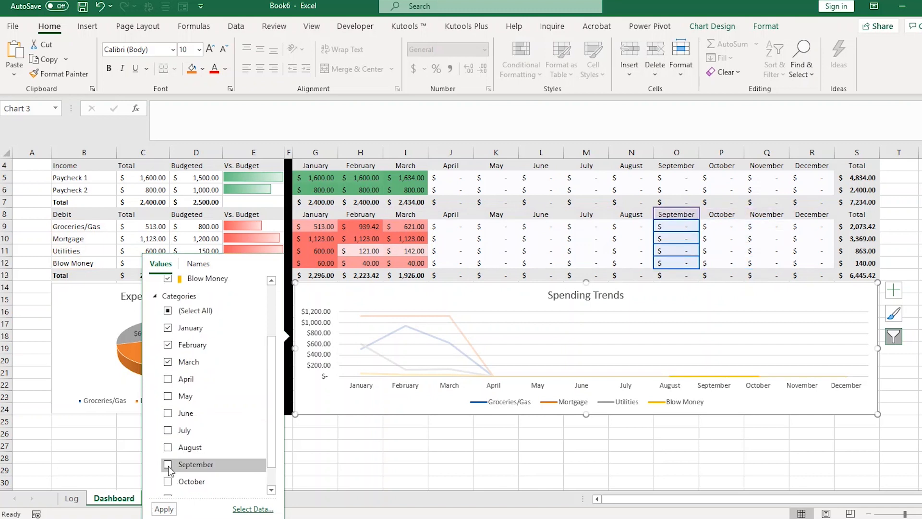
scroll(169, 476, down, 1)
click(168, 470)
click(168, 486)
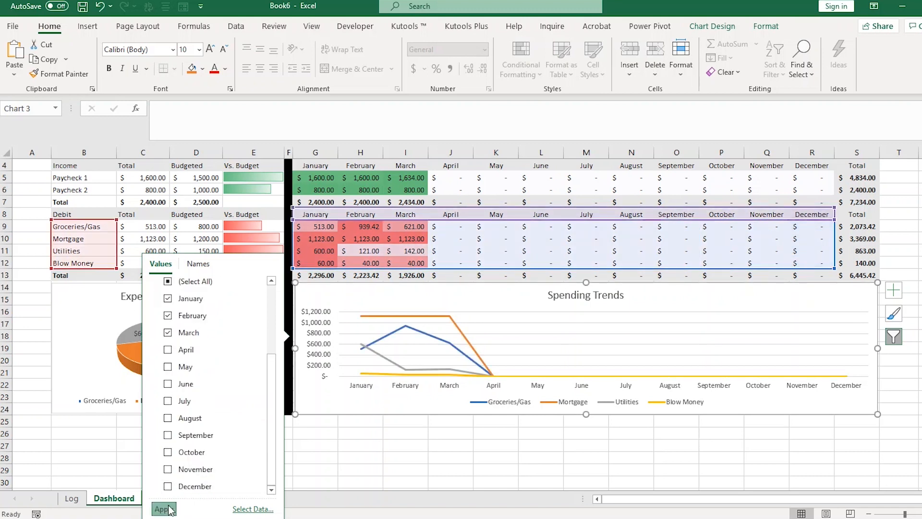
click(163, 508)
click(568, 442)
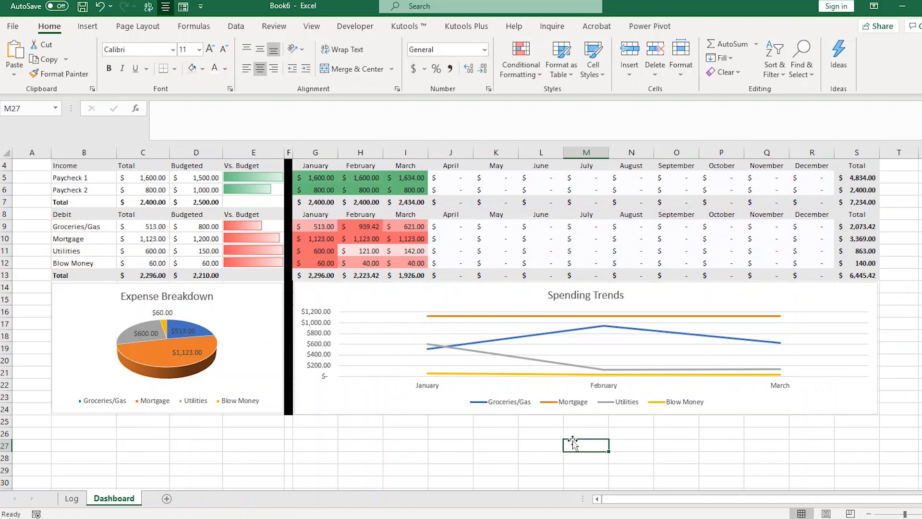
scroll(566, 398, up, 1)
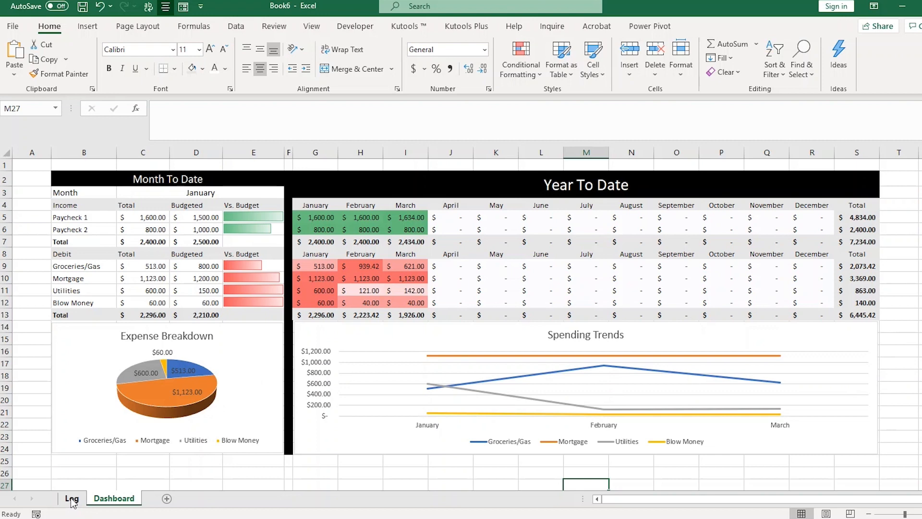
- On the Log sheet, insert a new table column before Month and give it the header "Year"
click(72, 499)
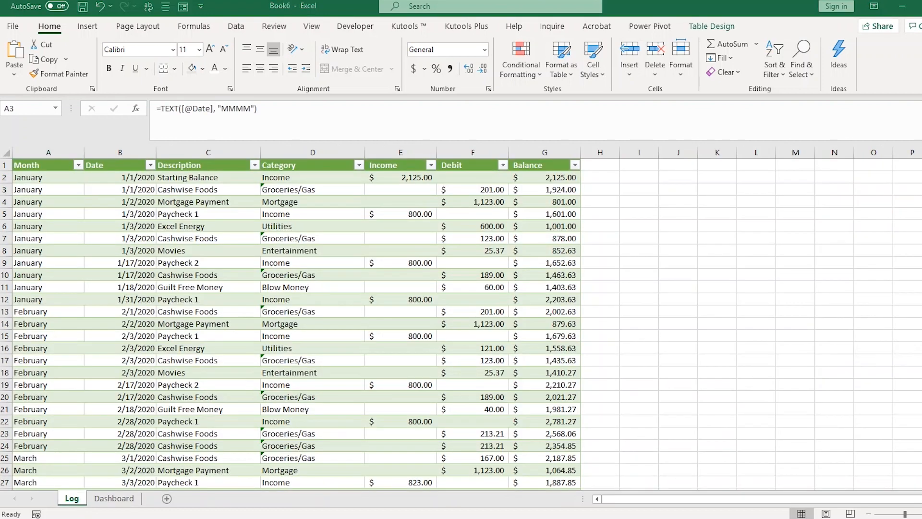
click(46, 147)
click(48, 148)
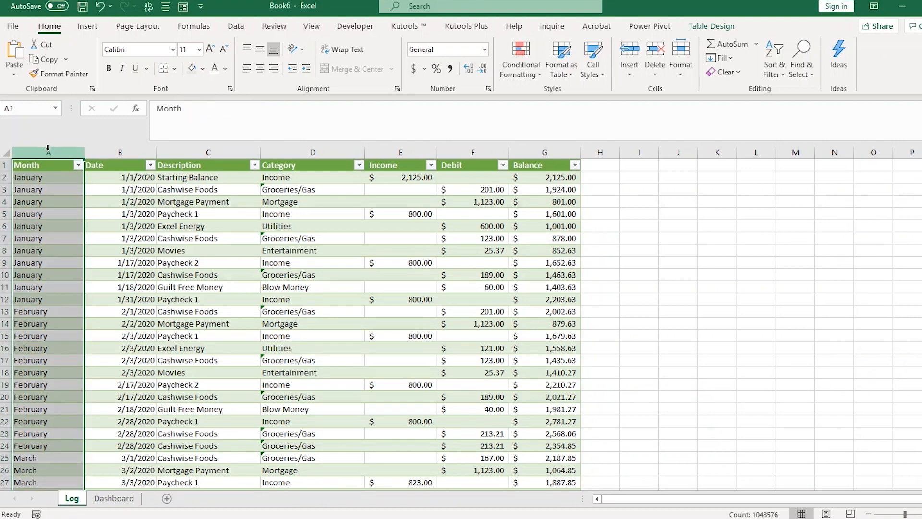
right_click(48, 149)
click(77, 252)
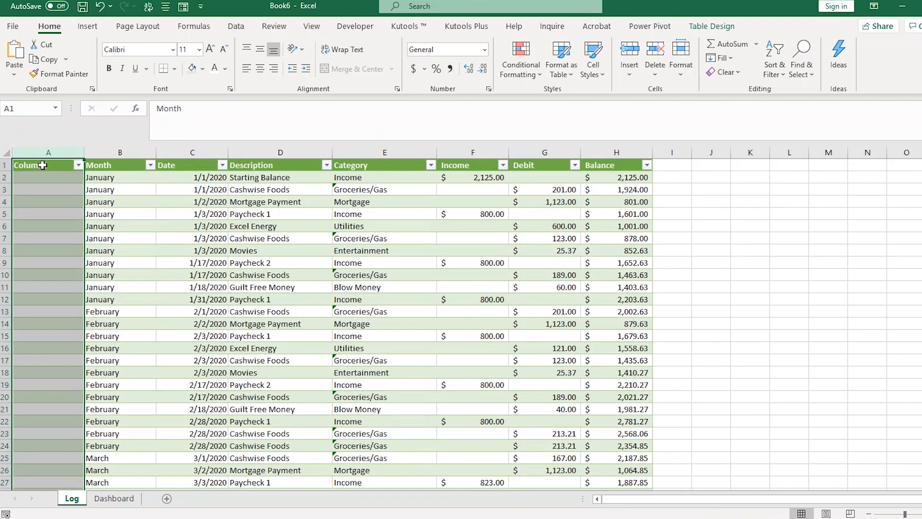
click(50, 166)
text(Year)
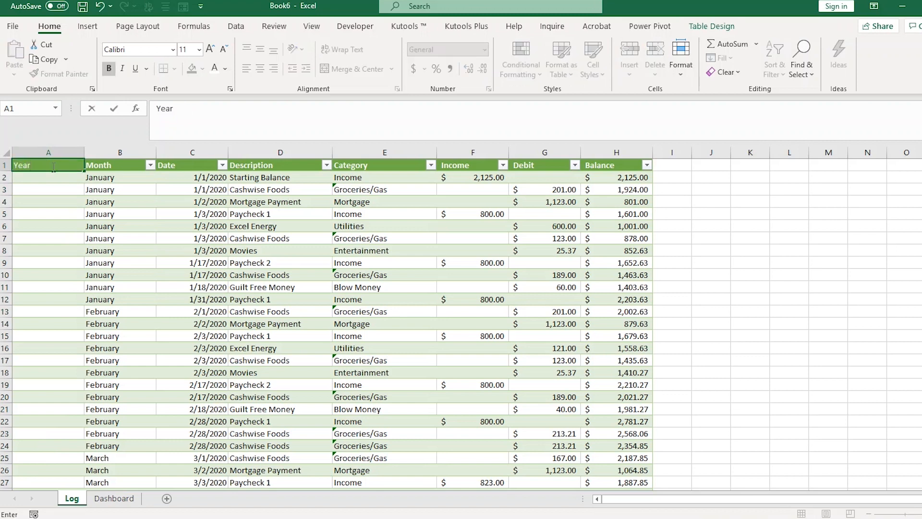
key(Return)
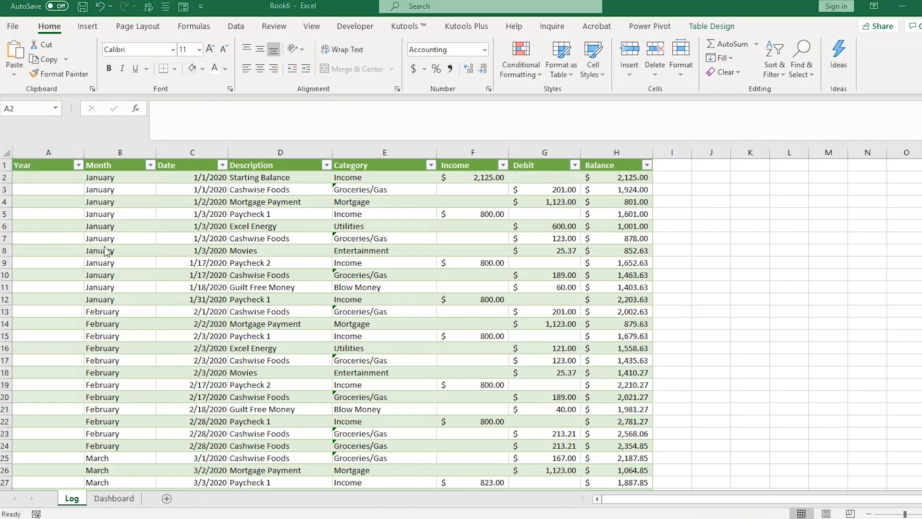
text(=Y)
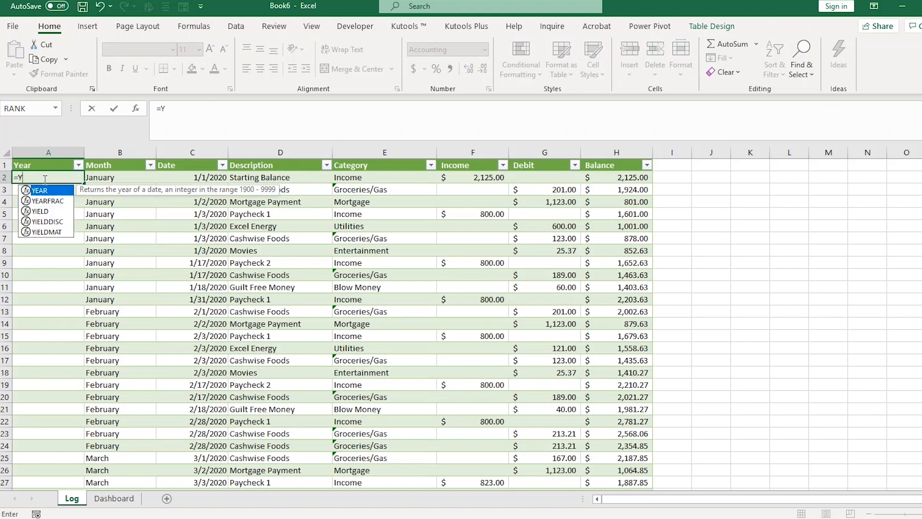
text(ear()
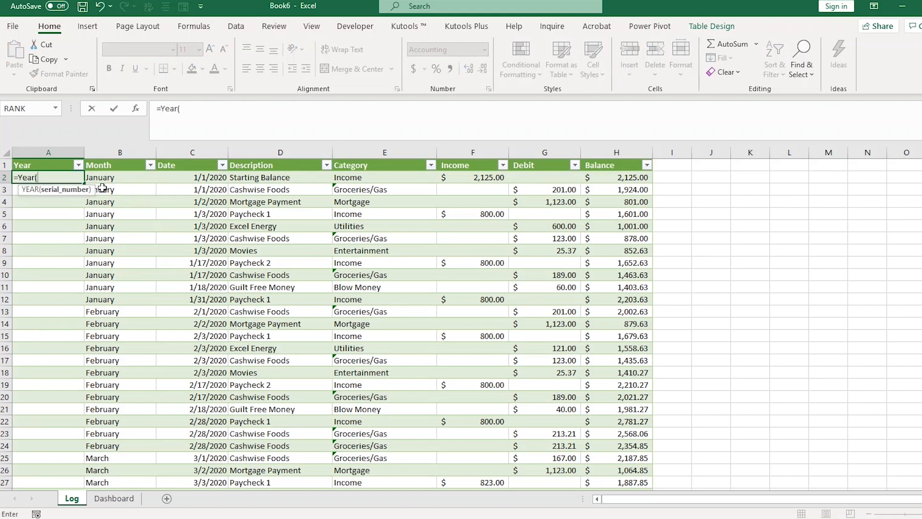
click(177, 179)
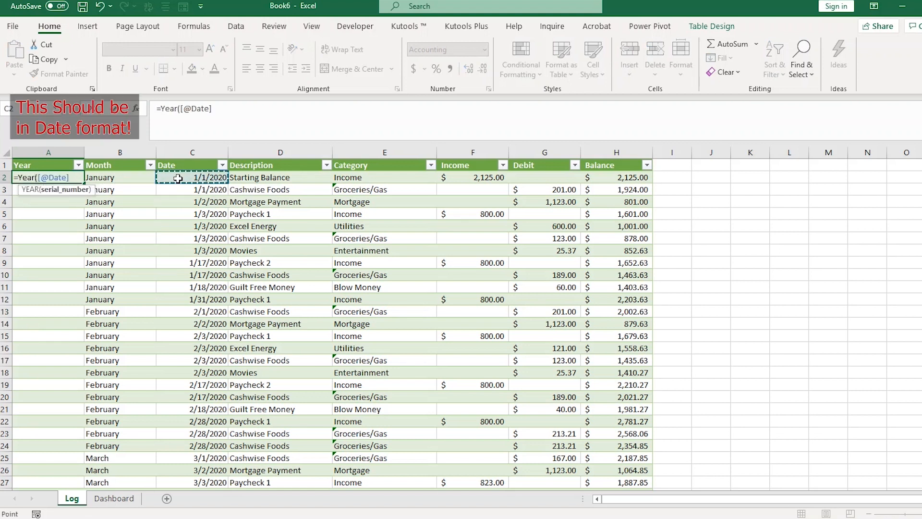
text())
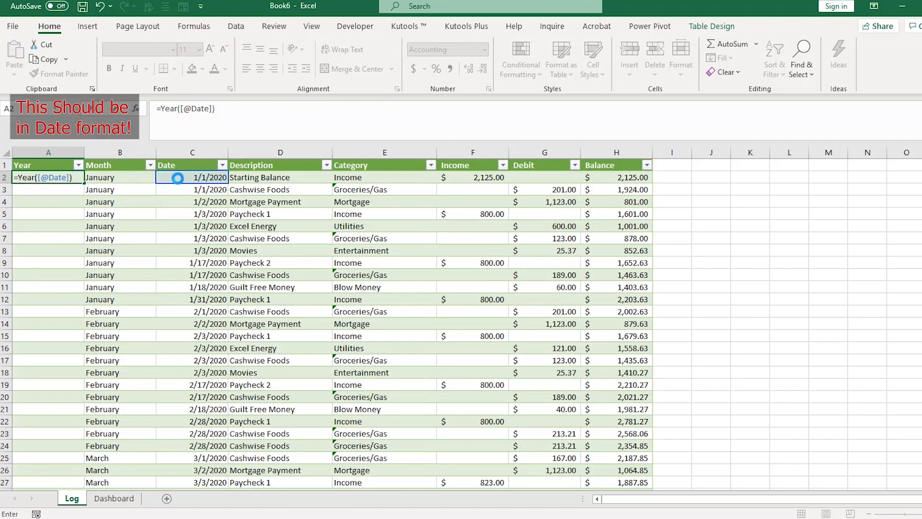
key(Return)
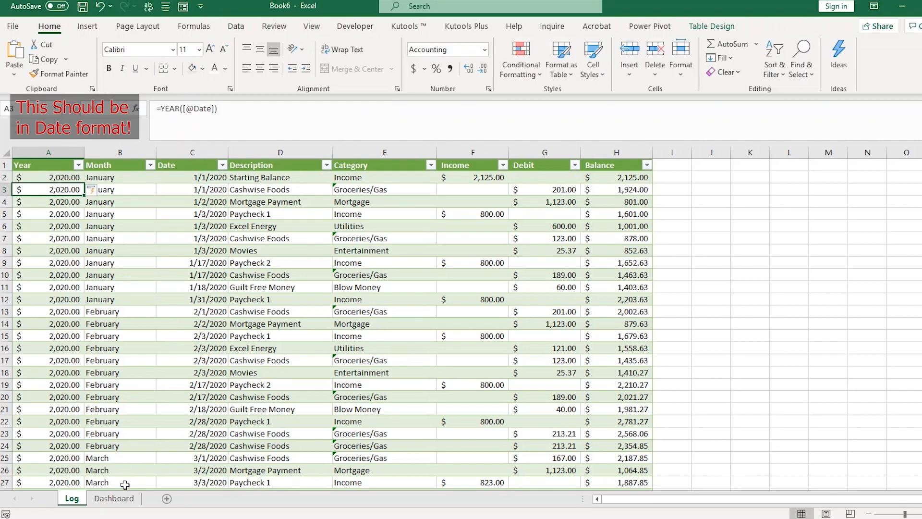
- On the Dashboard sheet, replace the Month label in B3 with the year 2020
click(123, 500)
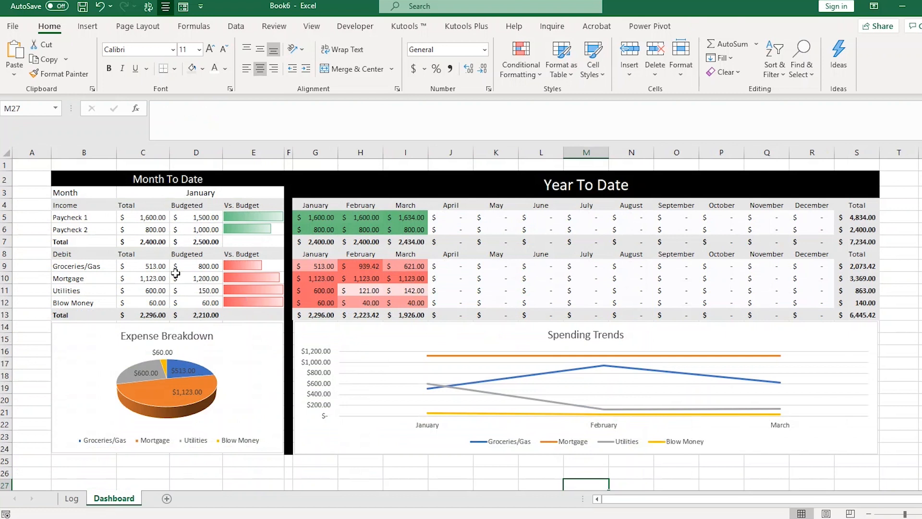
click(91, 194)
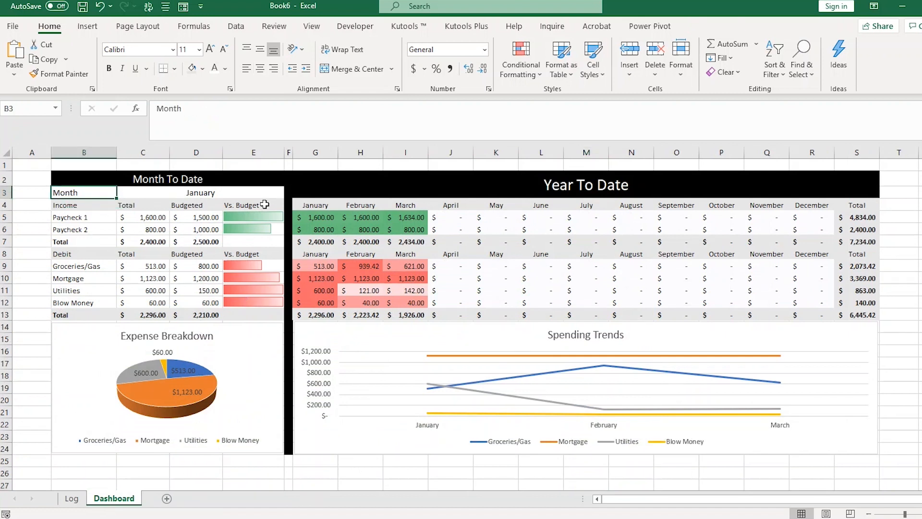
text(2020)
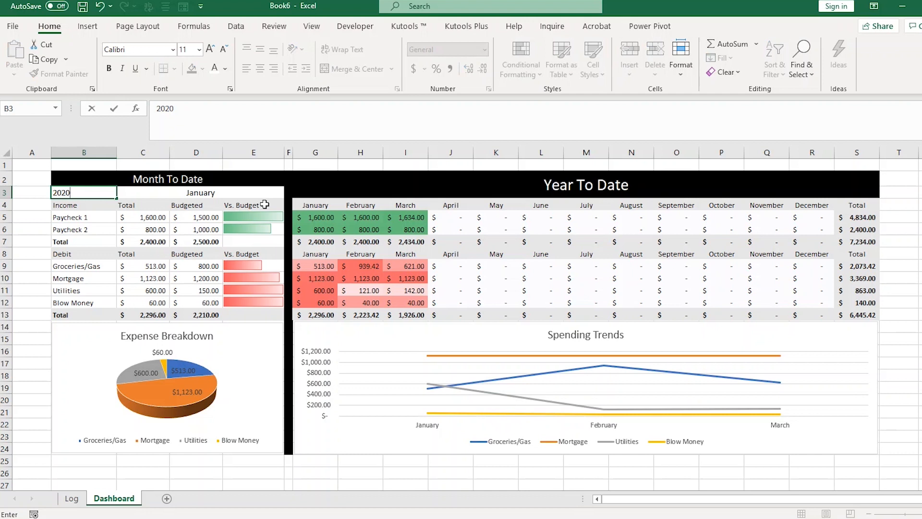
key(Return)
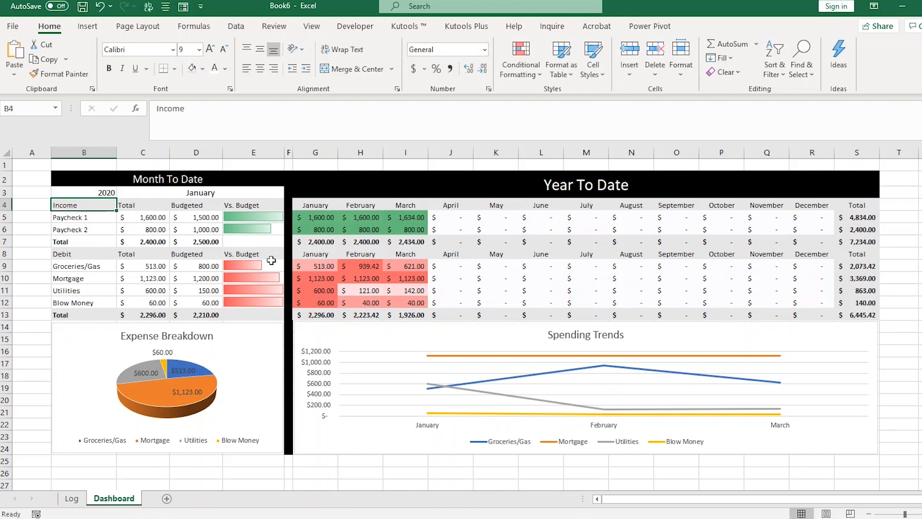
- Add the year criterion Log!A:A, Dashboard!B3 to the Paycheck 1 SUMIFS formula in C5, directly after the sum range
click(156, 220)
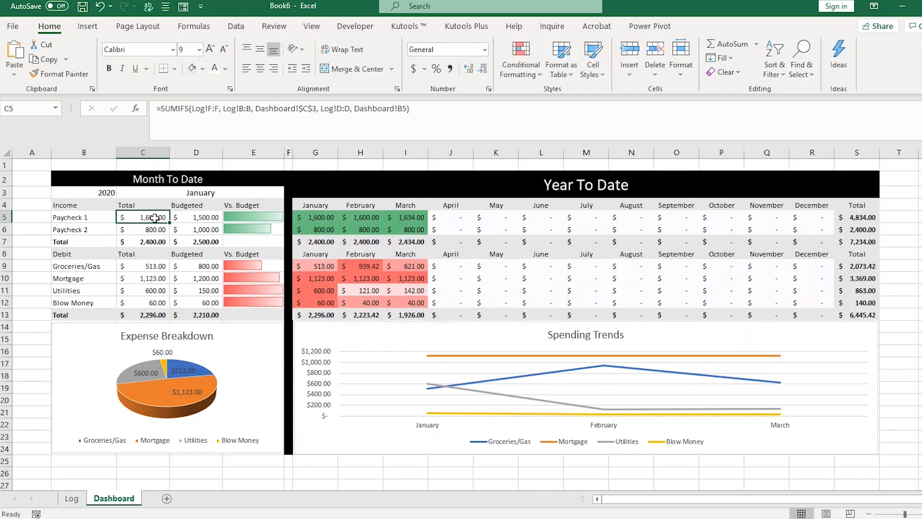
double_click(156, 218)
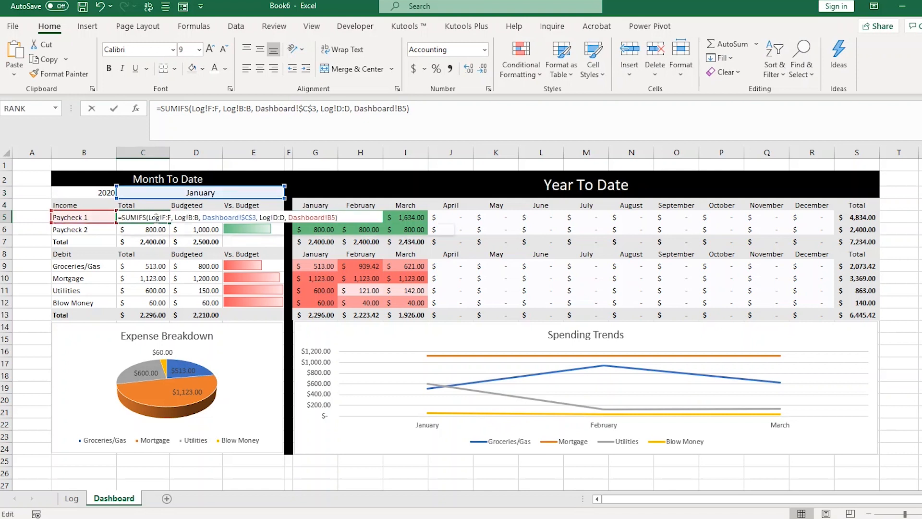
click(256, 120)
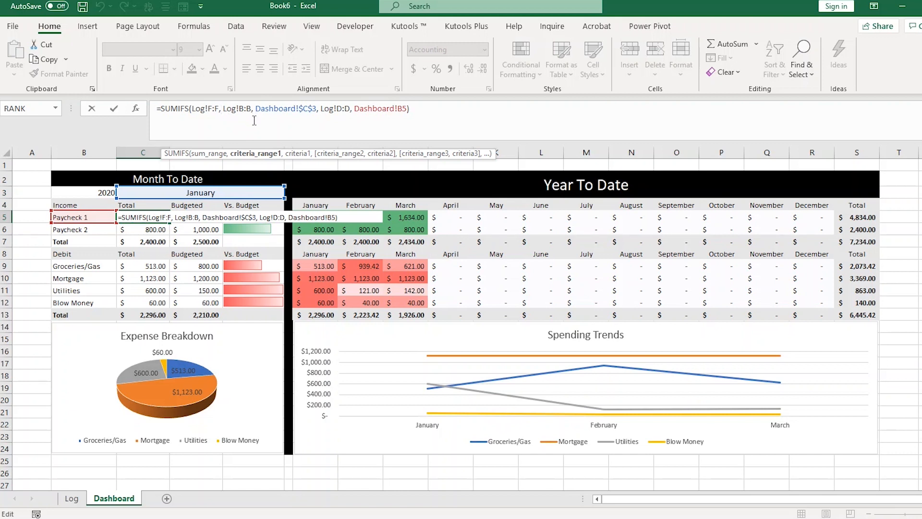
key(BackSpace)
click(77, 499)
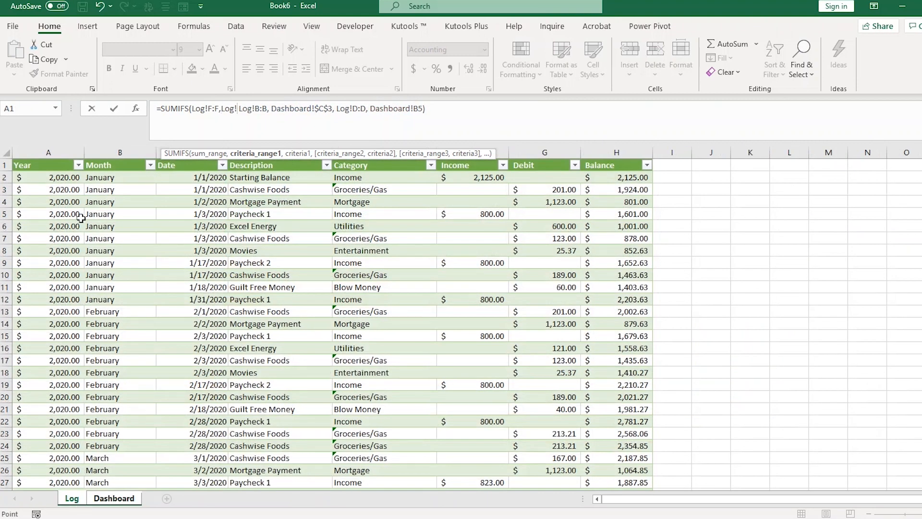
text(A:A,)
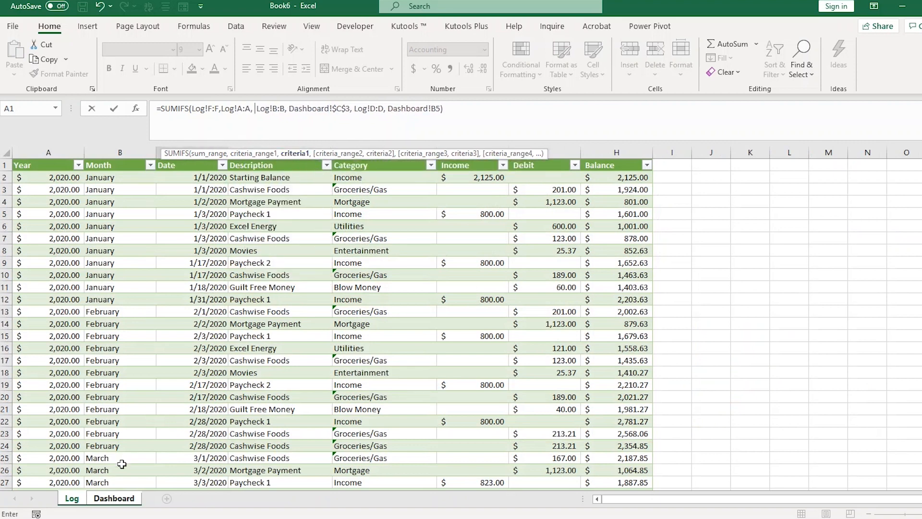
click(114, 498)
click(96, 191)
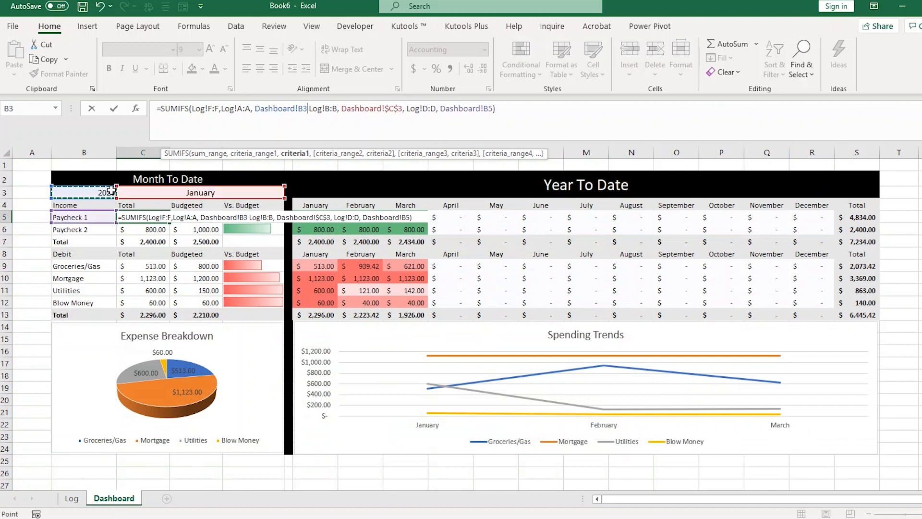
text(,)
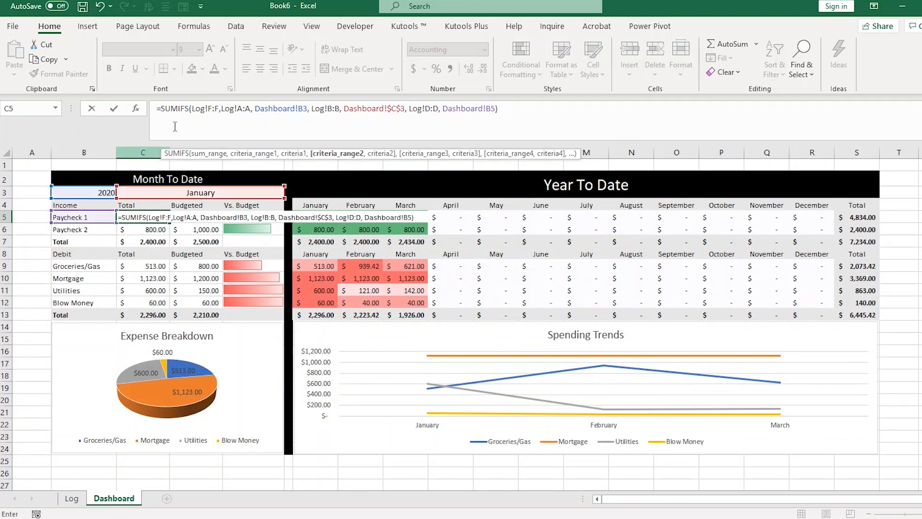
- Make the year criterion's references in the C5 formula absolute, as Log!$A:$A and Dashboard!$B$3
click(306, 111)
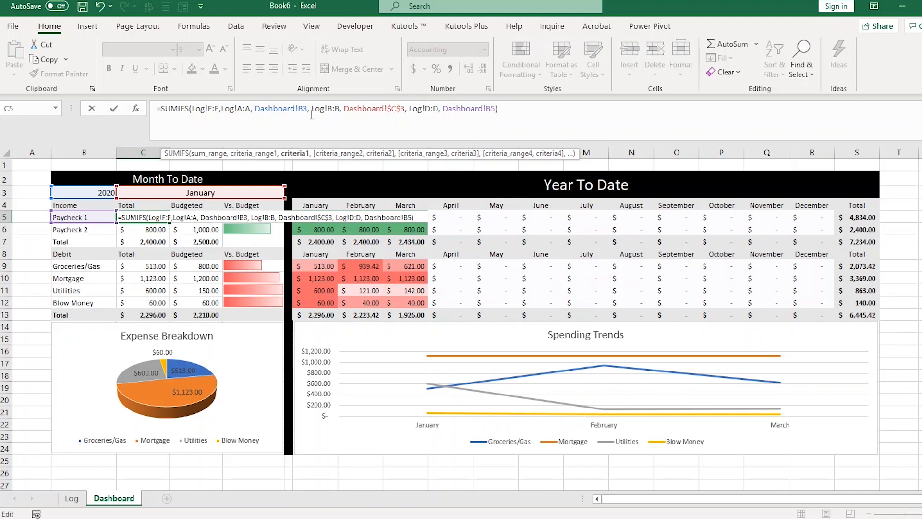
key(F4)
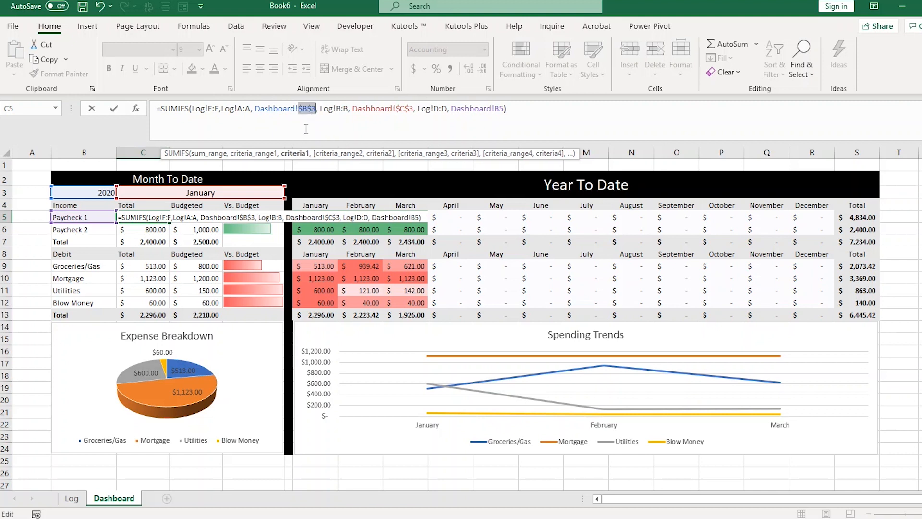
click(247, 114)
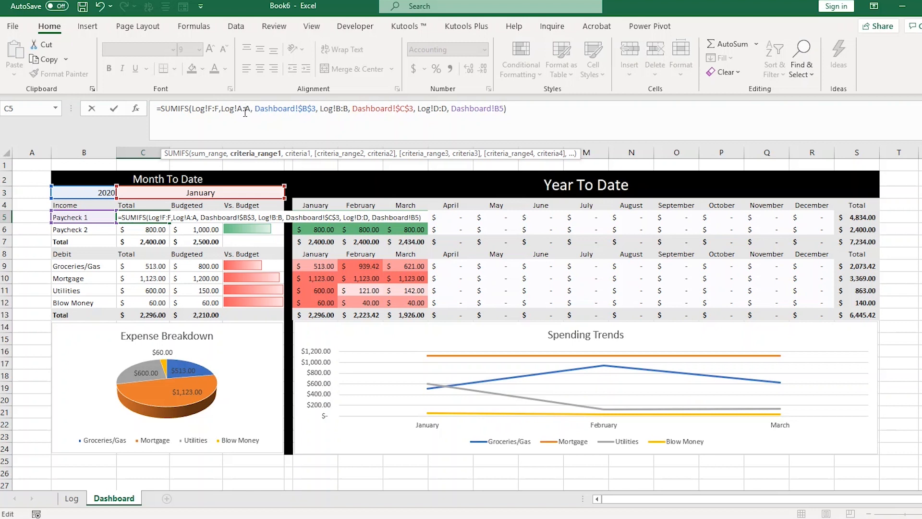
key(F4)
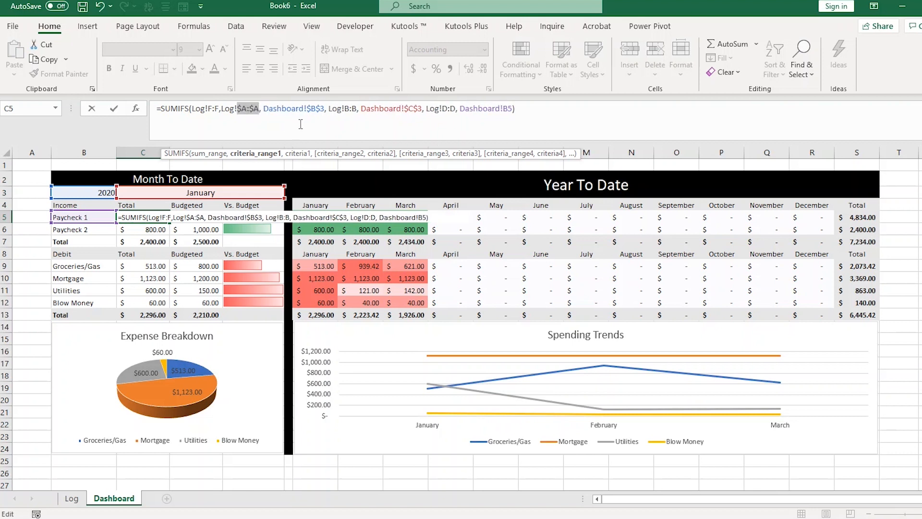
- Copy the criterion text Log!$A:$A, Dashboard!$B$3 from the C5 formula and commit the formula
drag(221, 110, 227, 111)
drag(325, 110, 222, 105)
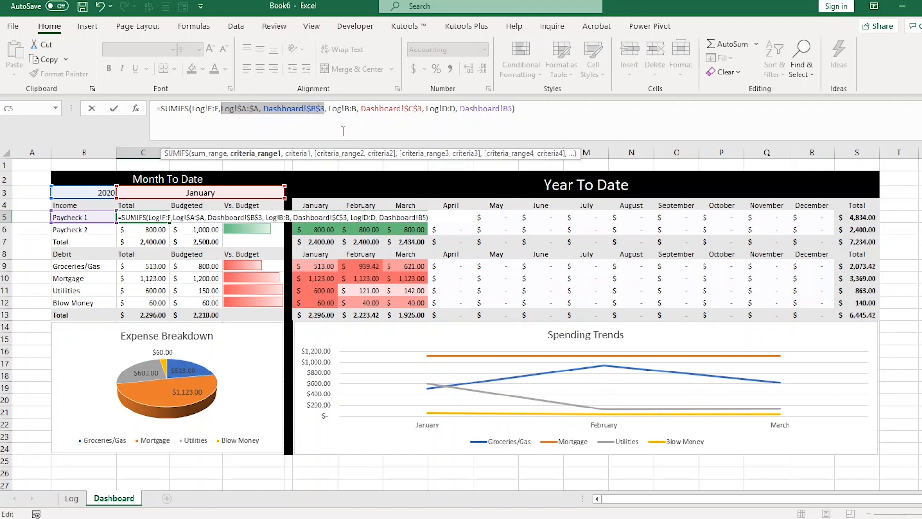
key(ctrl+c)
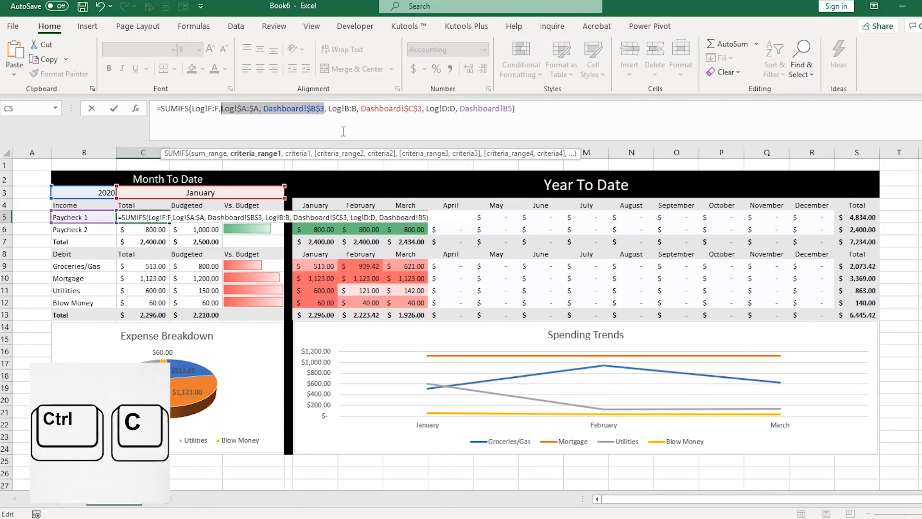
key(Delete)
key(Return)
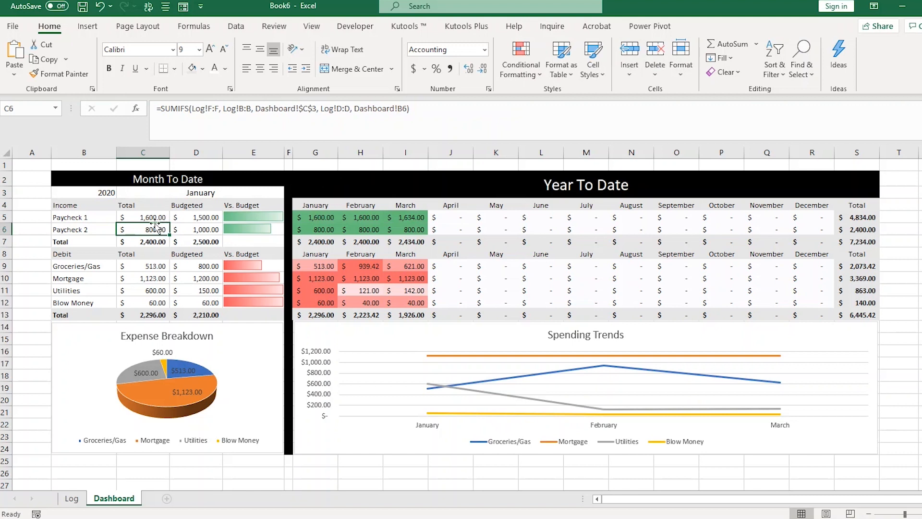
- Fill the Paycheck 1 total formula in C5 down to the Paycheck 2 row in C6
drag(146, 217, 167, 232)
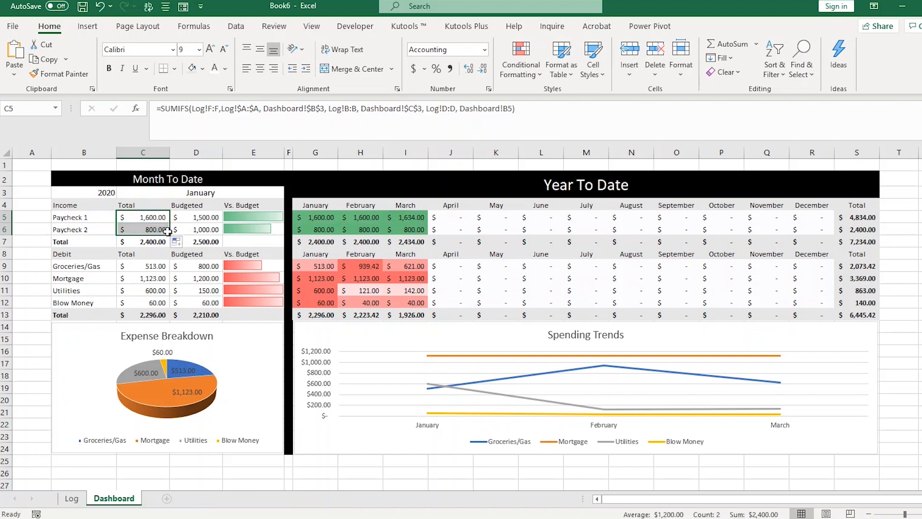
- Insert the year criterion Log!$A:$A, Dashboard!$B$3 after the sum range in the C9 Groceries/Gas formula and fill it down to C12
click(154, 265)
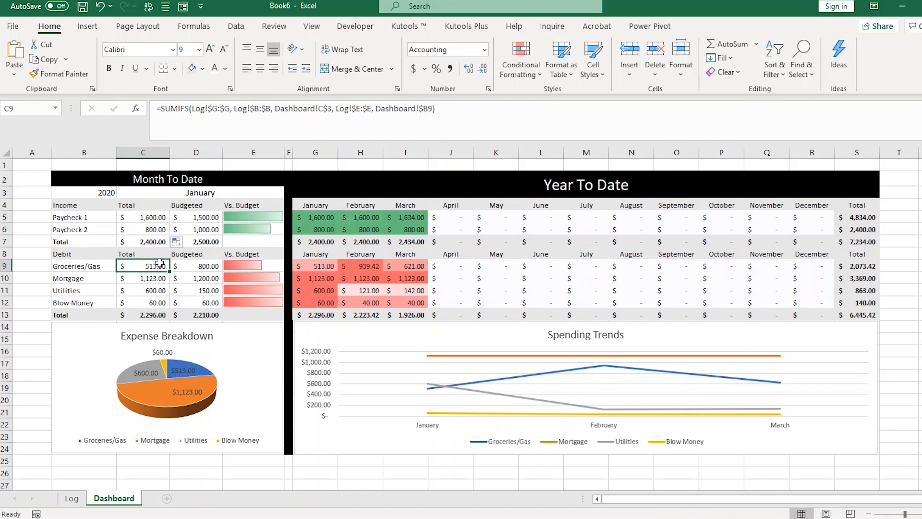
click(234, 110)
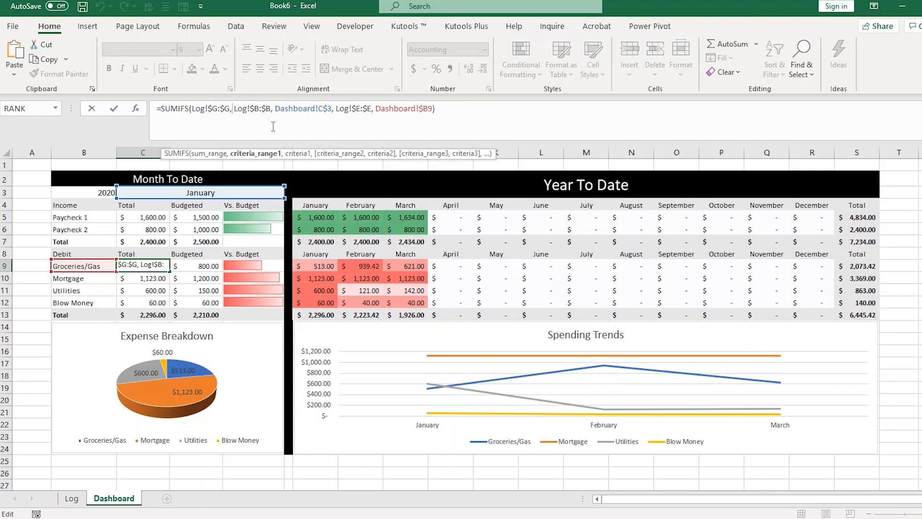
key(ctrl+v)
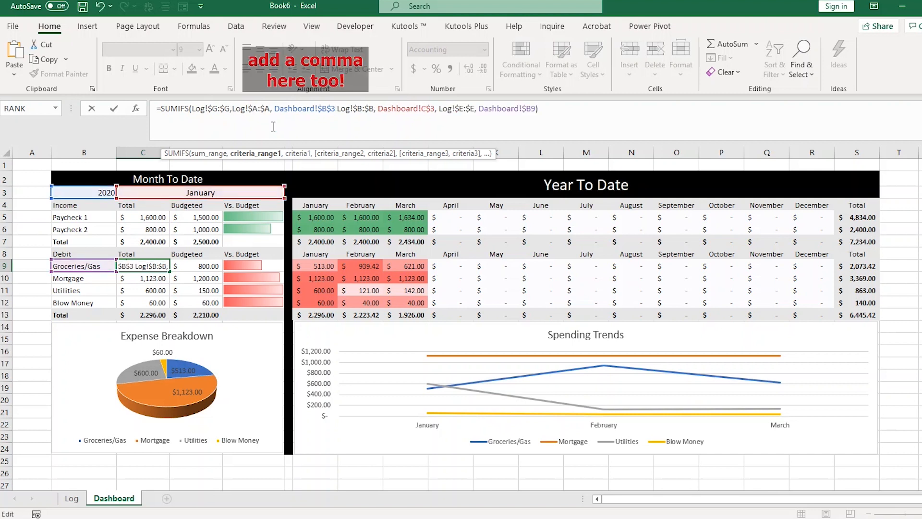
text(,)
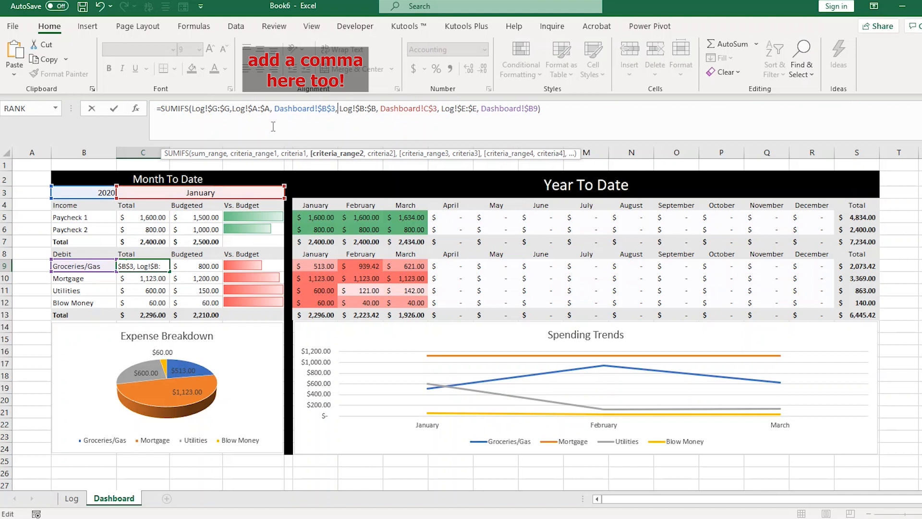
key(Return)
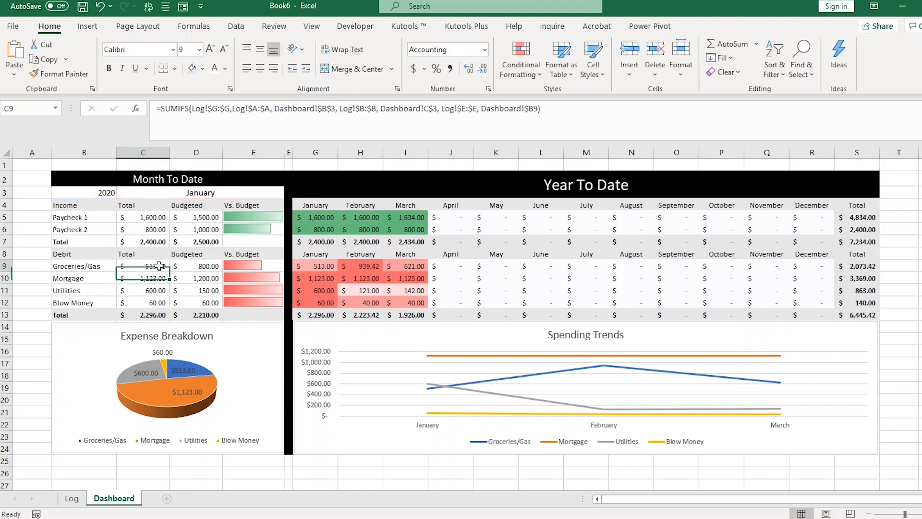
drag(169, 272, 174, 303)
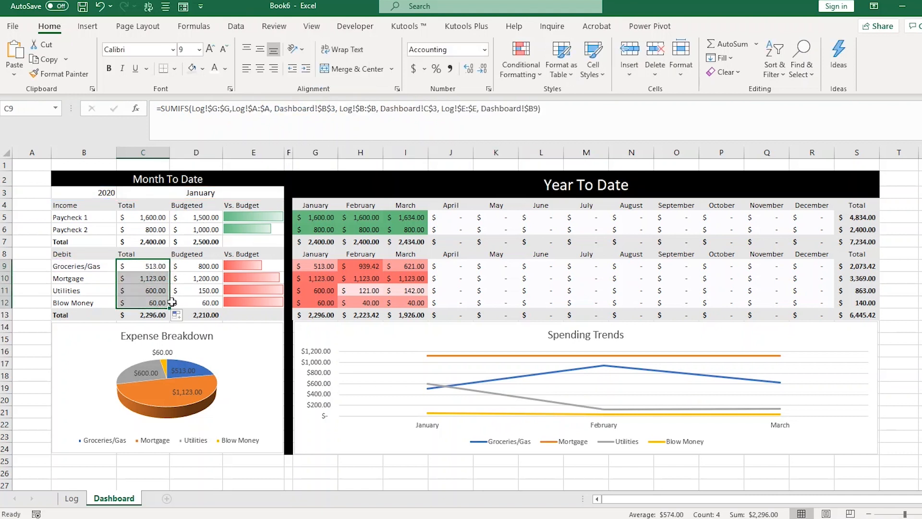
- Insert the year criterion Log!$A:$A, Dashboard!$B$3 after the sum range in the G5 formula and fill it across the Year To Date income block to R6
click(319, 218)
click(232, 110)
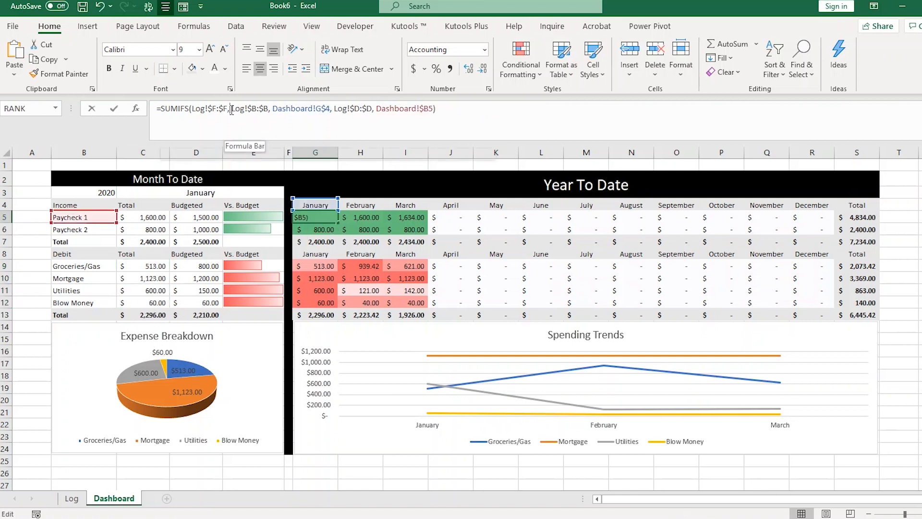
text(Log!$A:$A, Dashboard!$B$3)
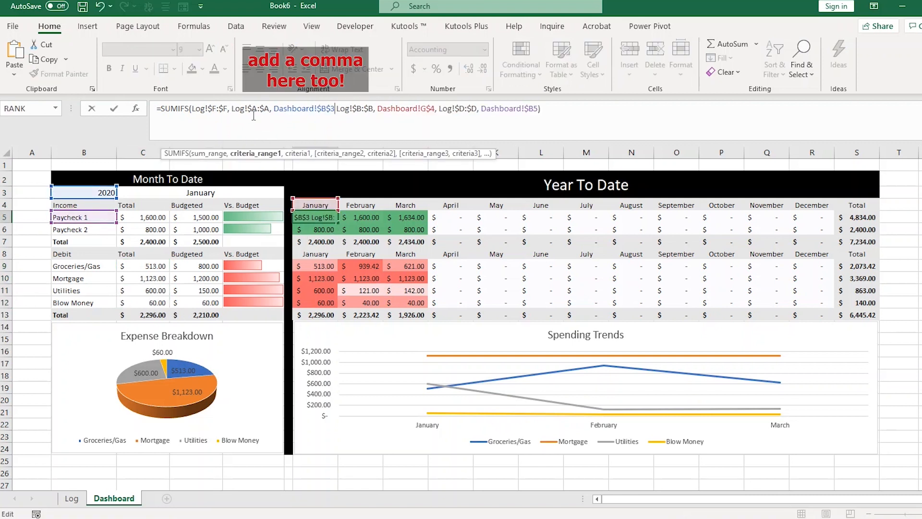
text(,)
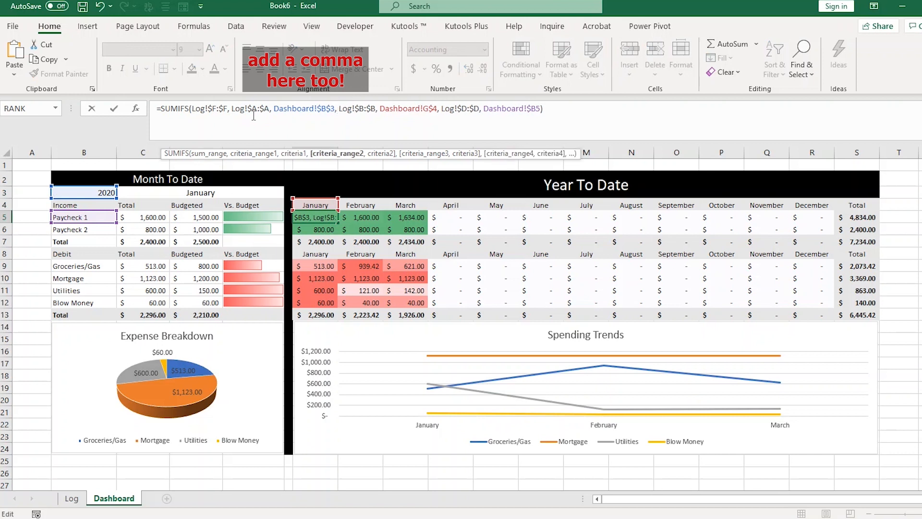
key(Return)
click(338, 222)
drag(337, 222, 837, 230)
- Insert the year criterion Log!$A:$A, Dashboard!$B$3 after the sum range in the G9 formula and fill it through the Year To Date debit block to R12
click(319, 267)
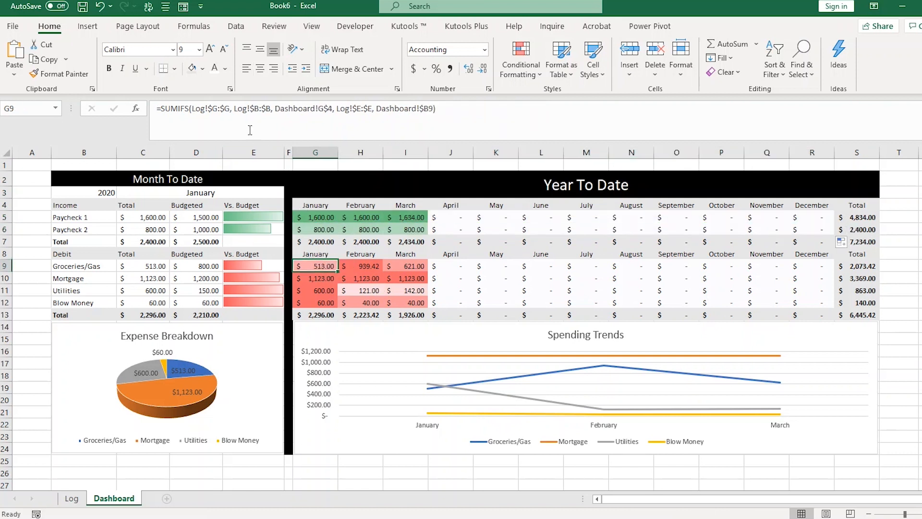
click(231, 113)
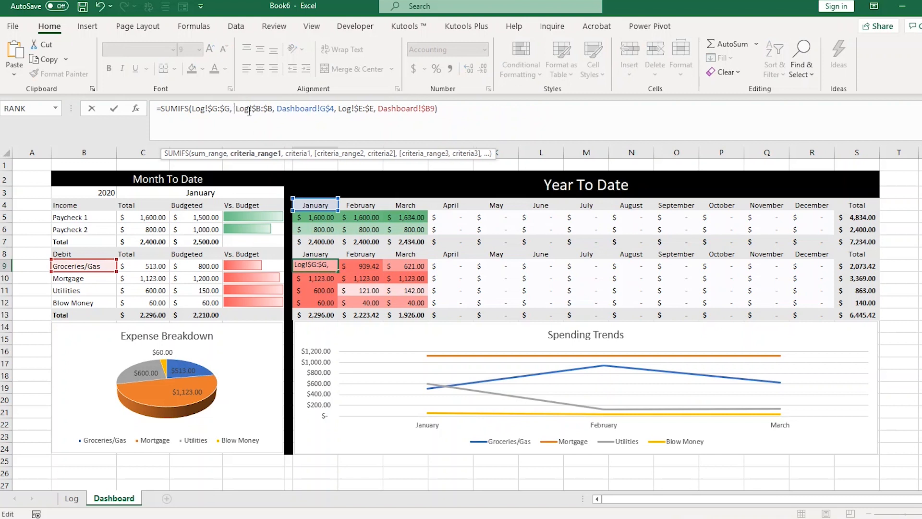
text(Log!$A:$A, Dashboard!$B$3)
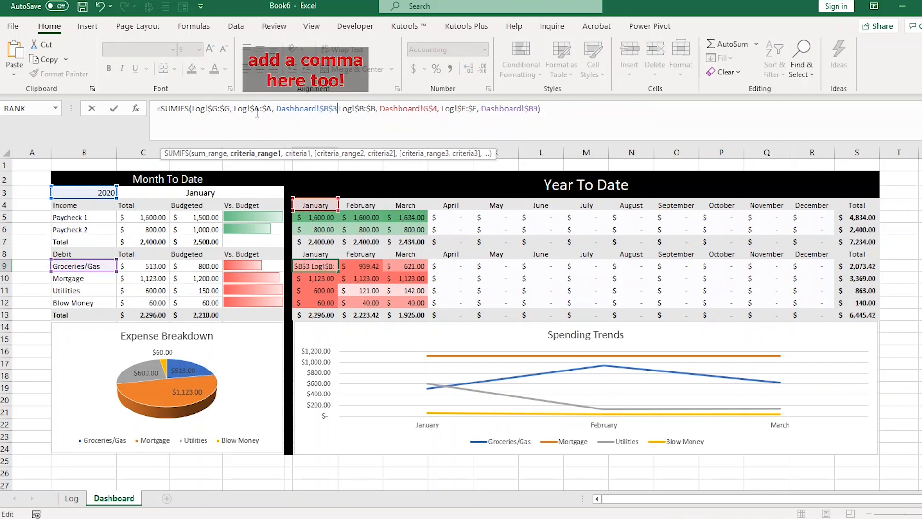
text(,)
key(Return)
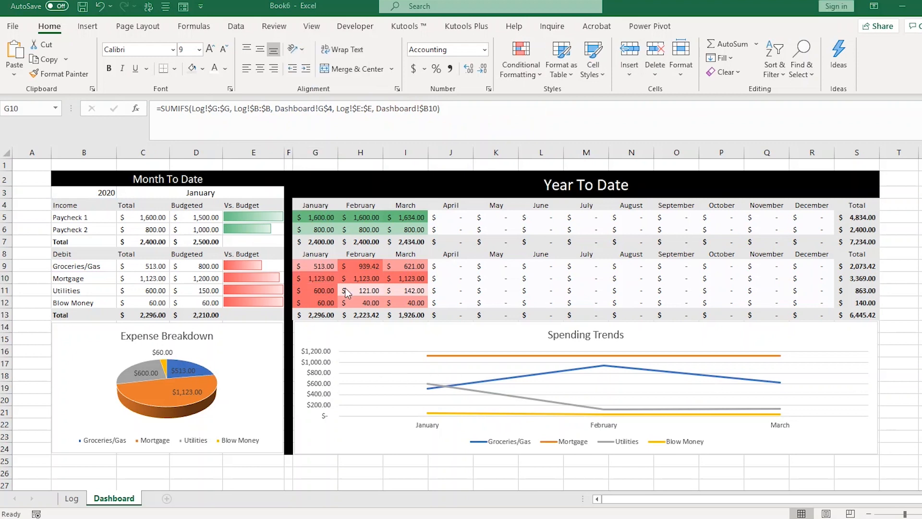
click(327, 267)
drag(337, 272, 833, 306)
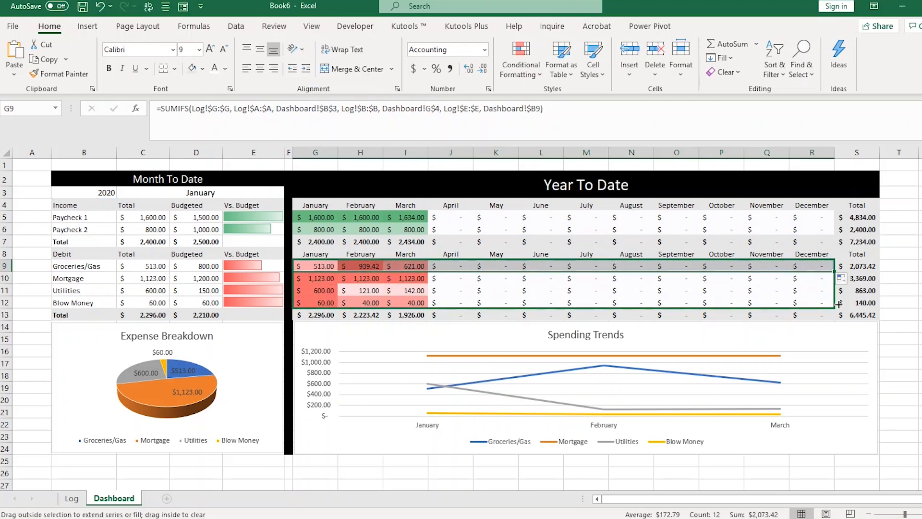
- On the Log sheet, change the dates in C9 and C10 to 1/17/2021
click(71, 498)
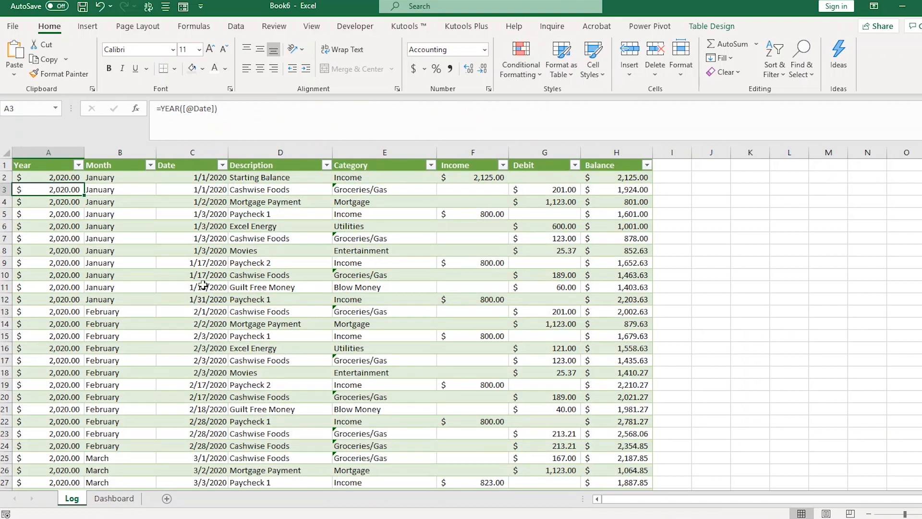
click(200, 260)
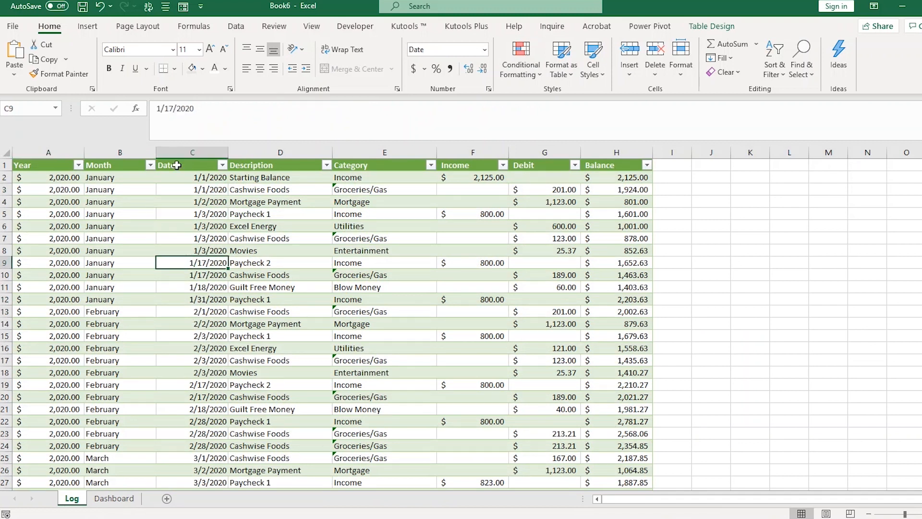
click(191, 108)
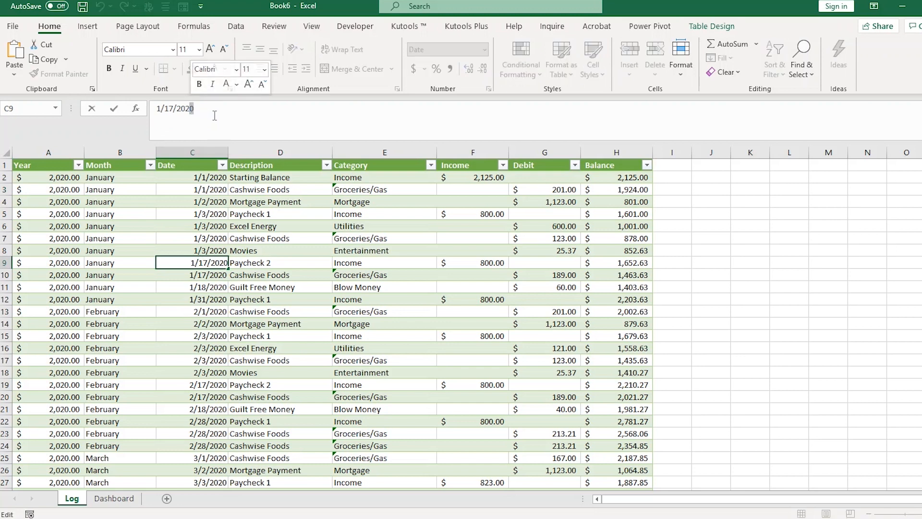
key(BackSpace)
text(1)
key(Return)
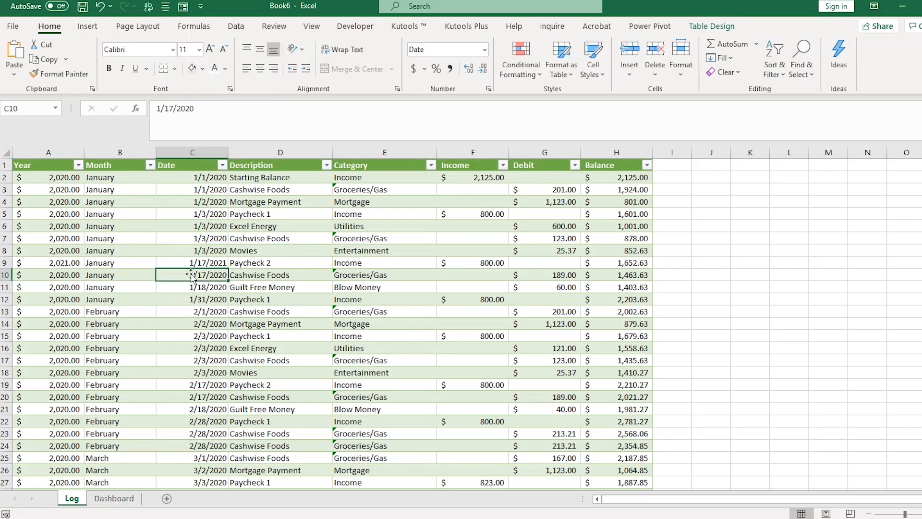
click(191, 109)
drag(191, 109, 242, 121)
text(1)
key(Return)
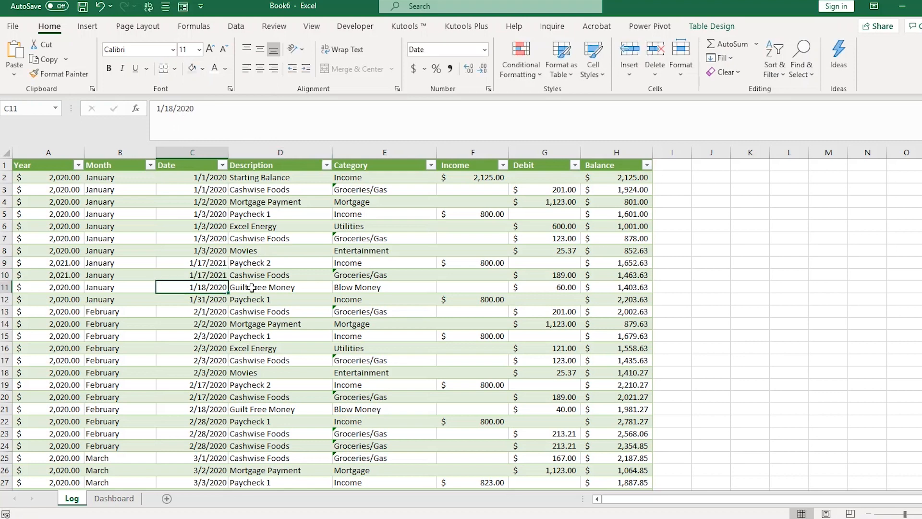
- On the Dashboard sheet, set the year in B3 to 2021
click(115, 499)
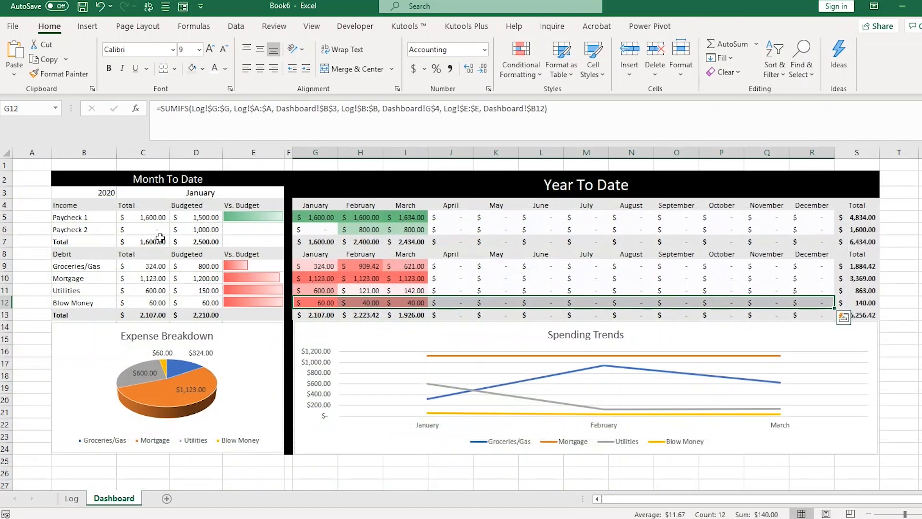
click(112, 193)
text(2021)
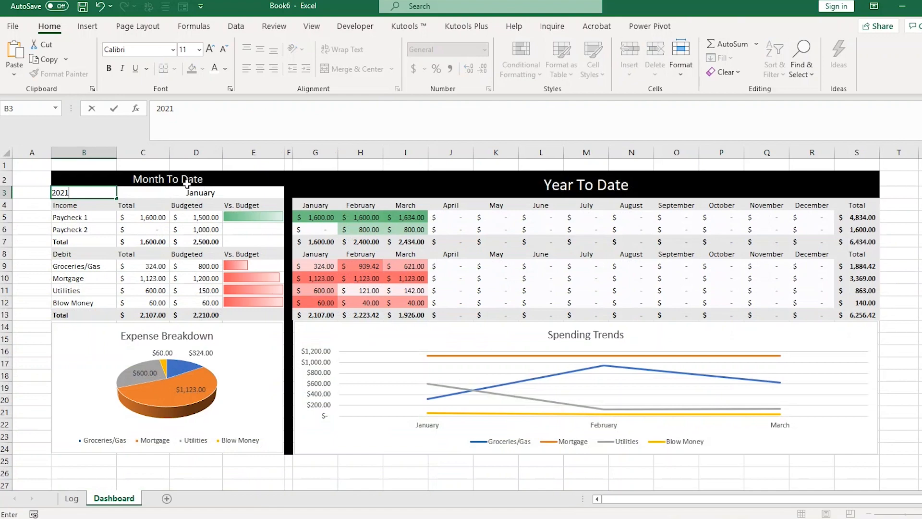
key(Return)
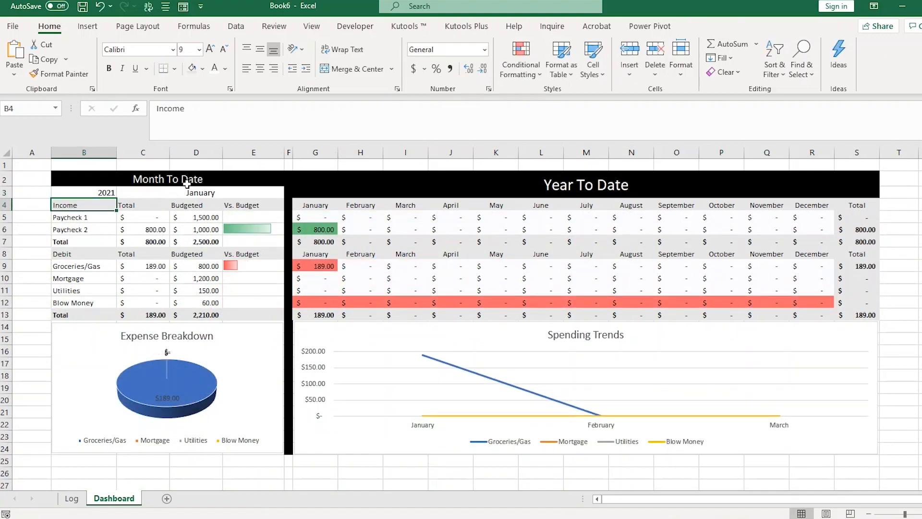